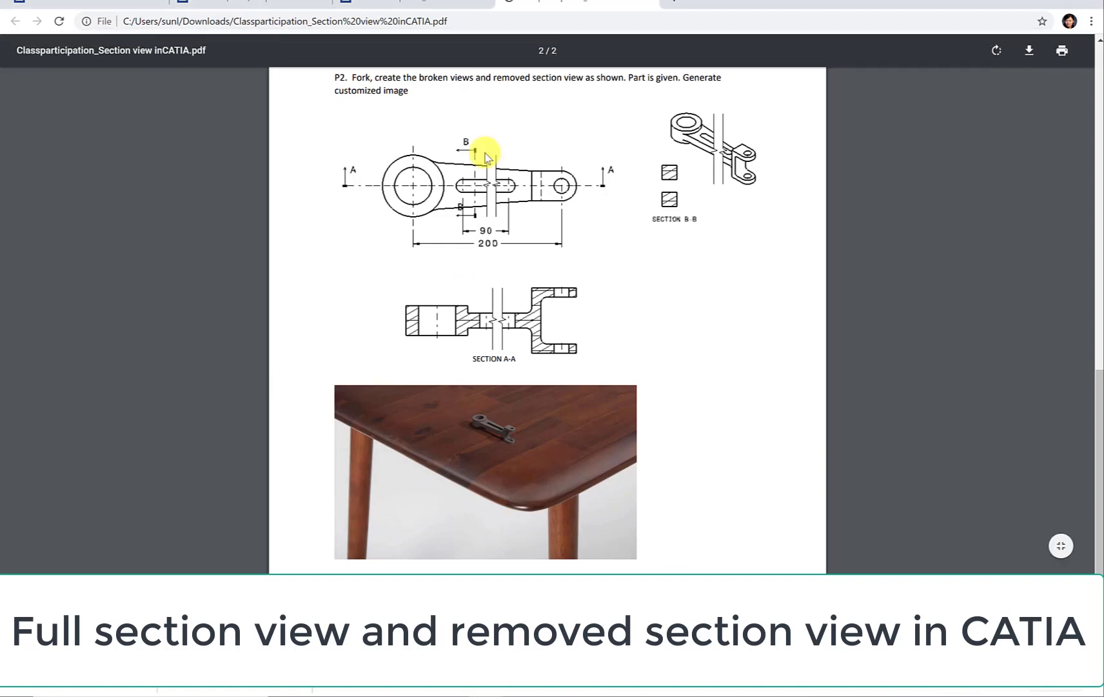
Open the downloaded Fork CATPart from the Canvas assignment page into CATIA
key("ctrl+shift+Tab")
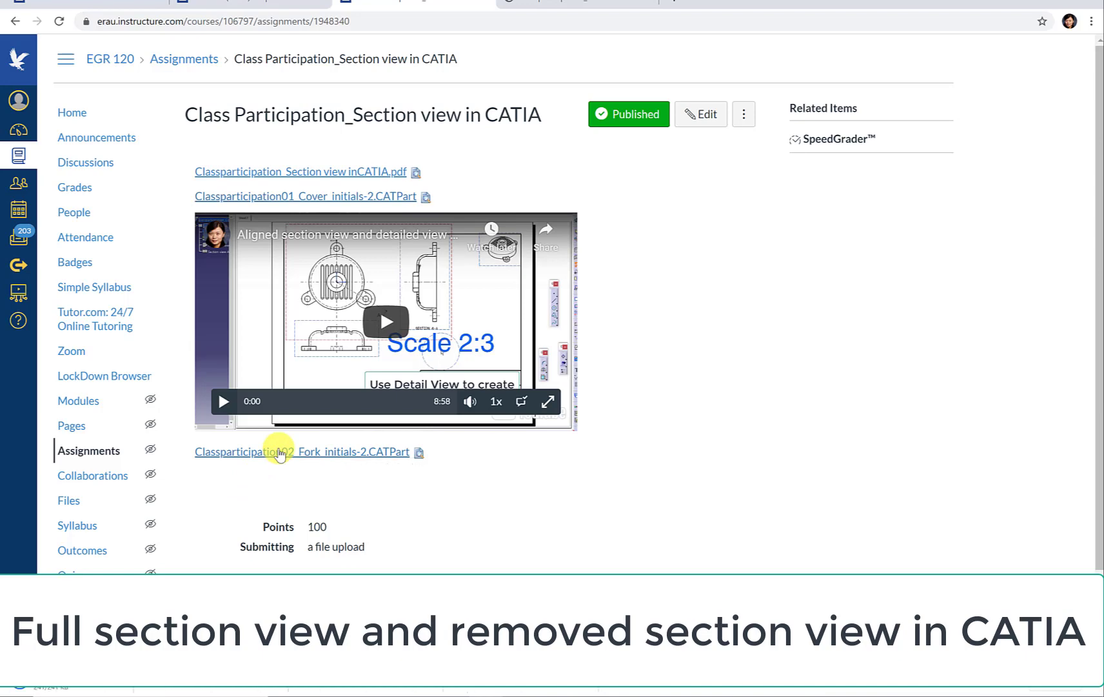
left_click(95, 685)
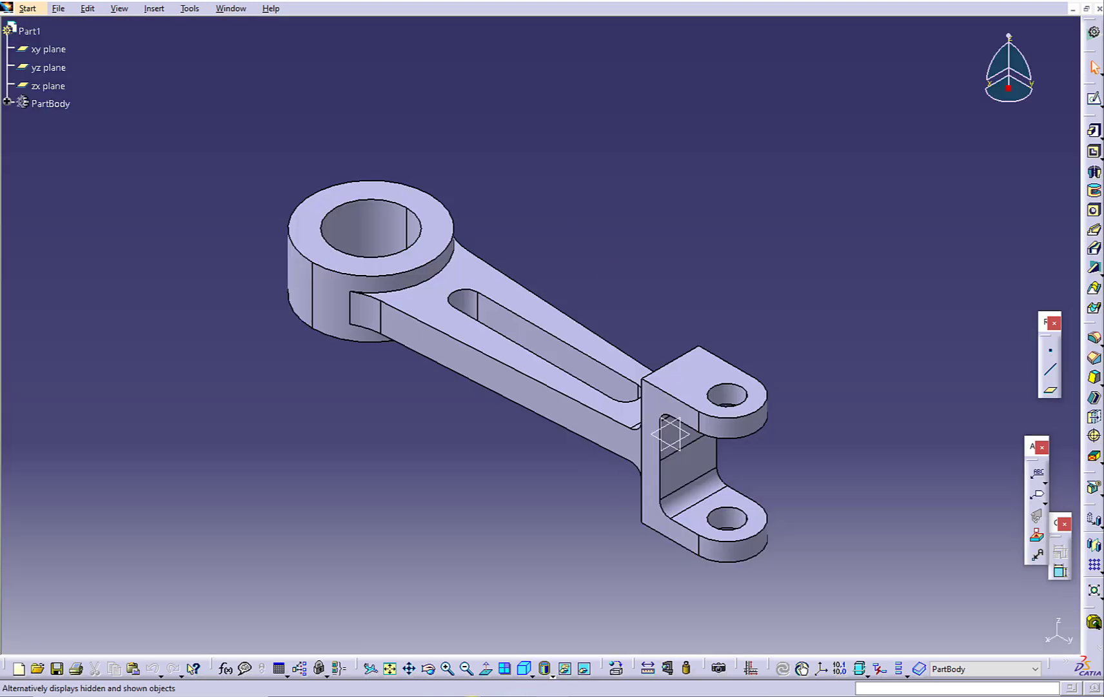
key("alt+Tab")
Copy the naming pattern classparticipation_partname_initials from the assignment PDF
left_click(516, 3)
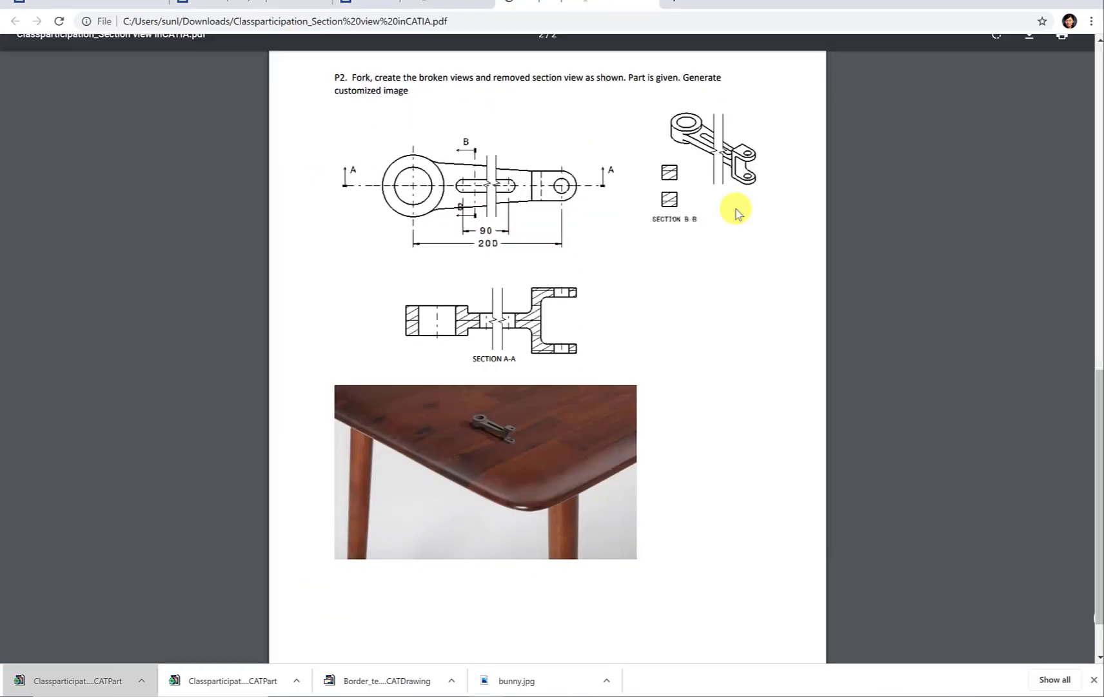
scroll(732, 232, "up", 10)
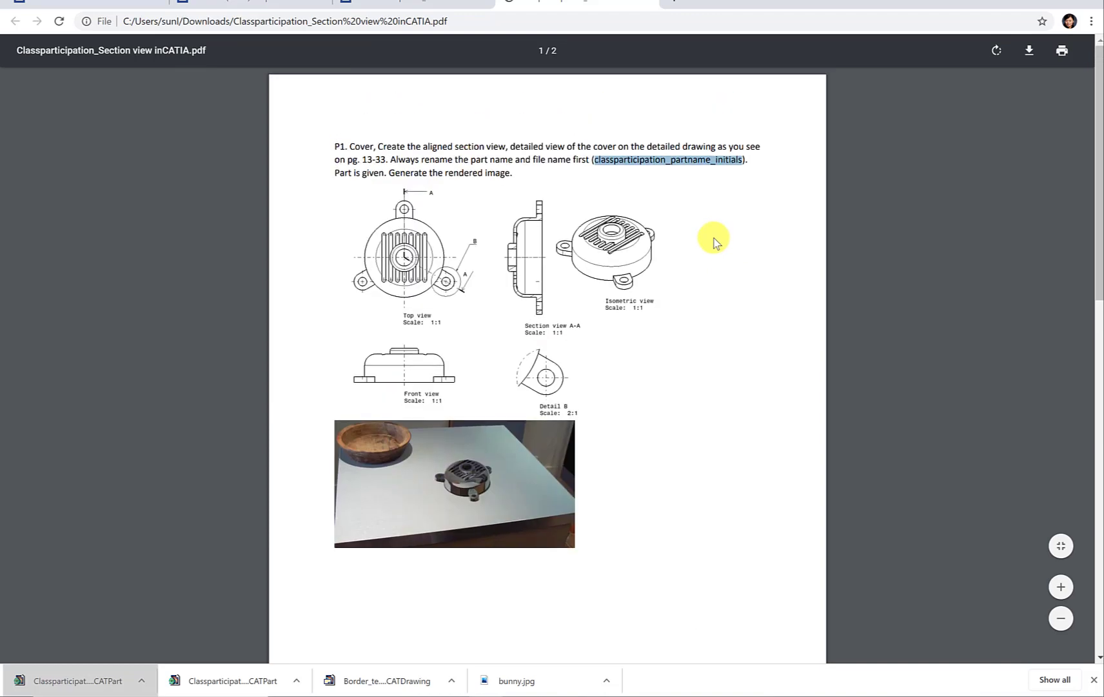
right_click(688, 158)
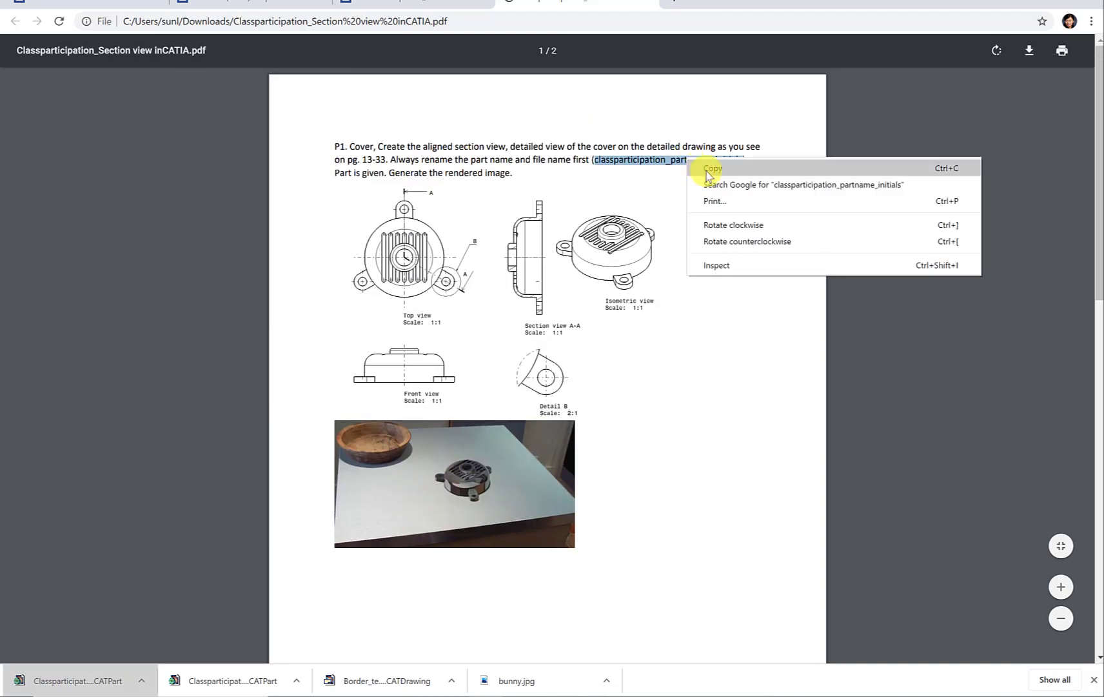
left_click(708, 166)
key("alt+Tab")
Change Part1's part number to classparticipation_Fork_LS in its Product properties
right_click(27, 30)
left_click(65, 83)
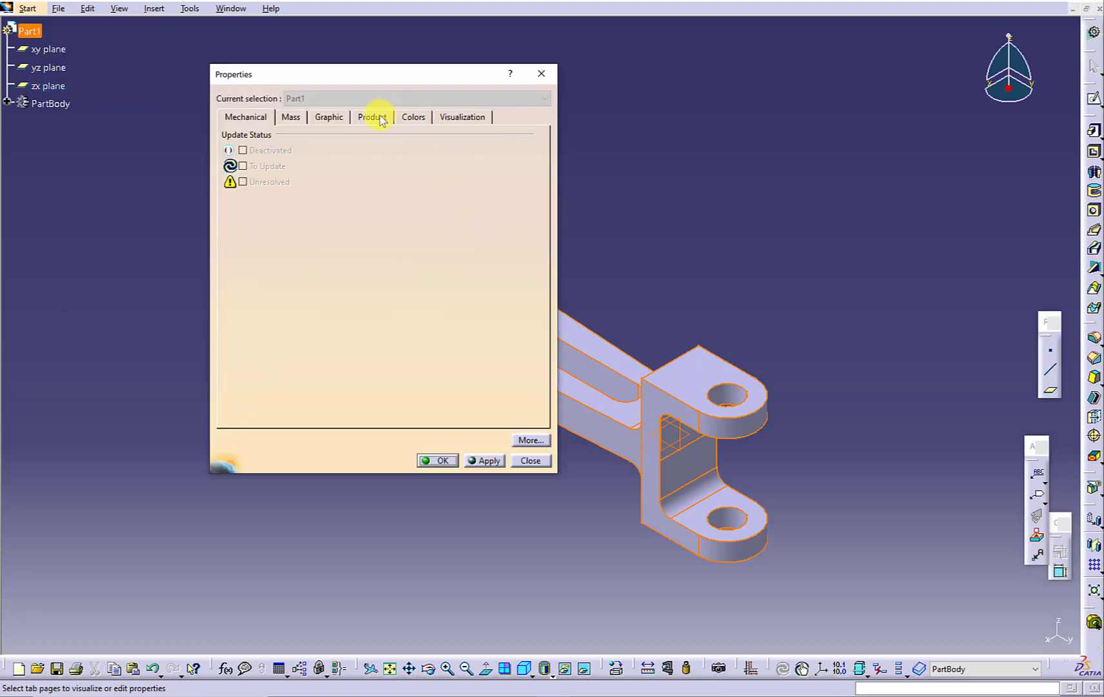
left_click(379, 118)
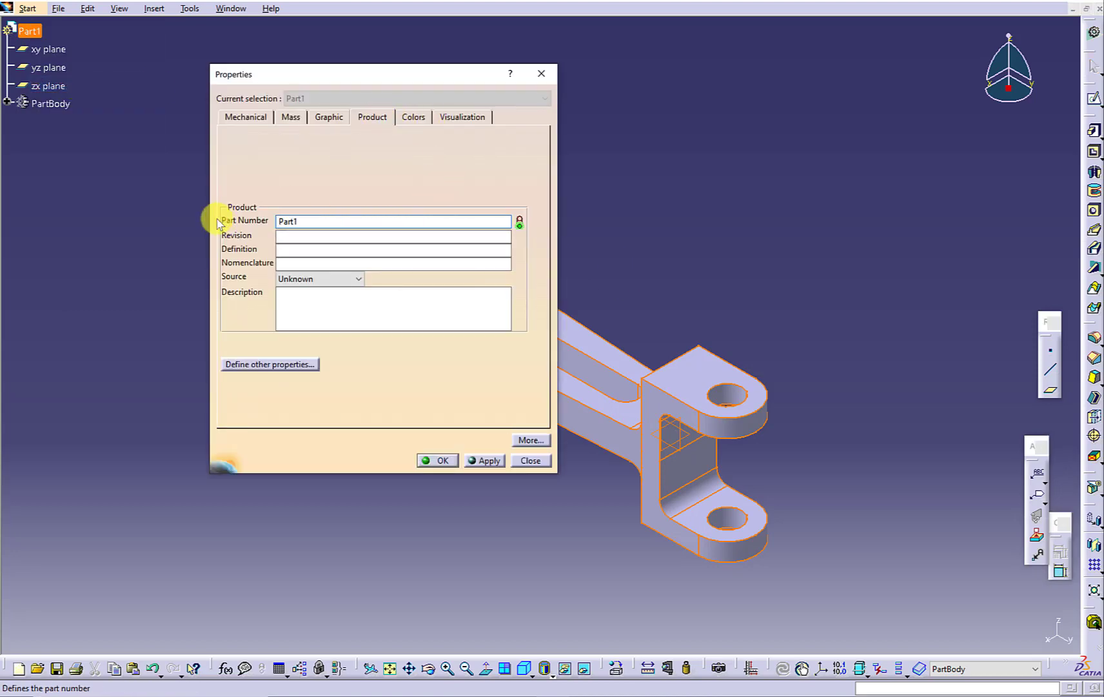
double_click(315, 221)
key("ctrl+v")
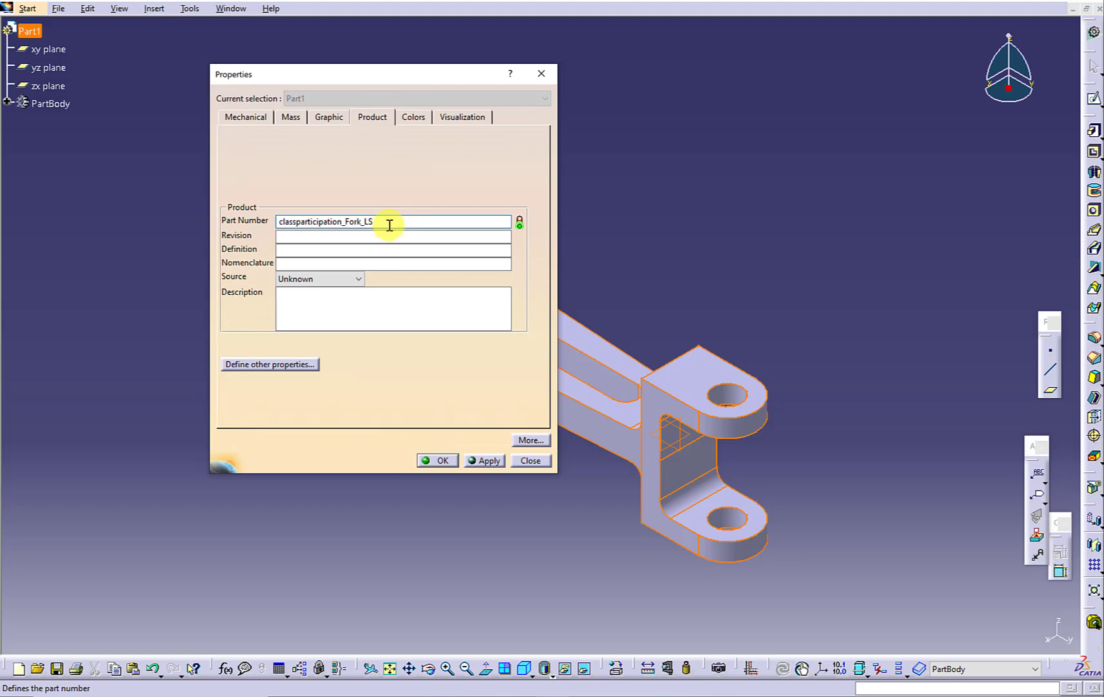
left_click_drag(390, 225, 229, 211)
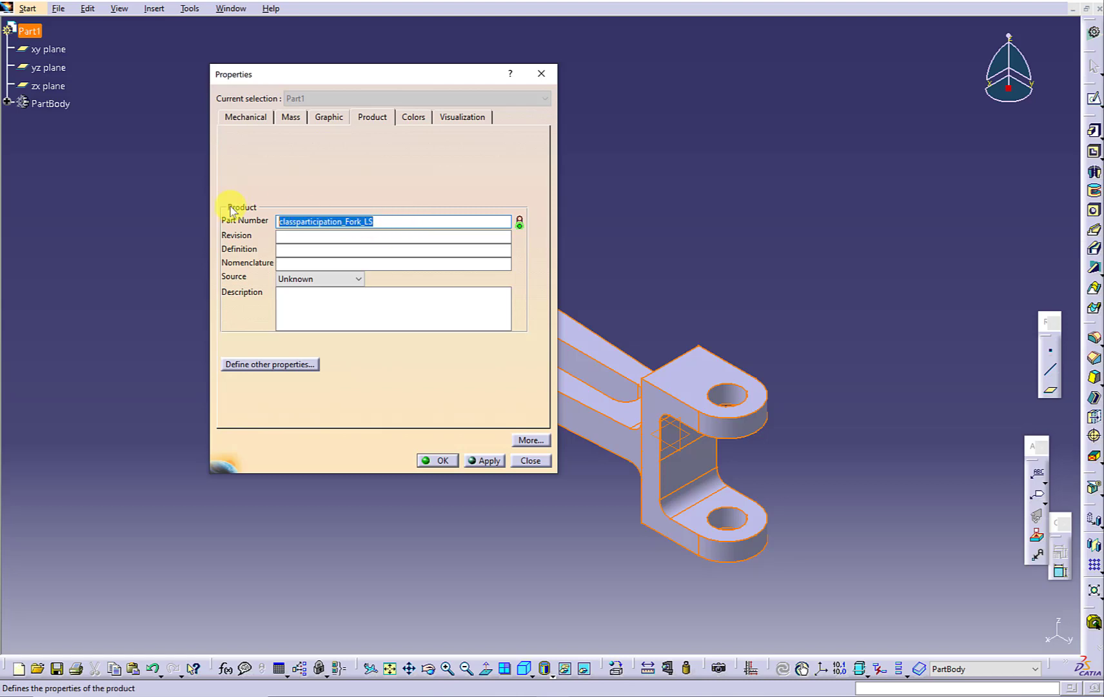
left_click(439, 460)
Save the part as classparticipation_Fork_LS in Downloads via Save Management
left_click(58, 8)
left_click(97, 147)
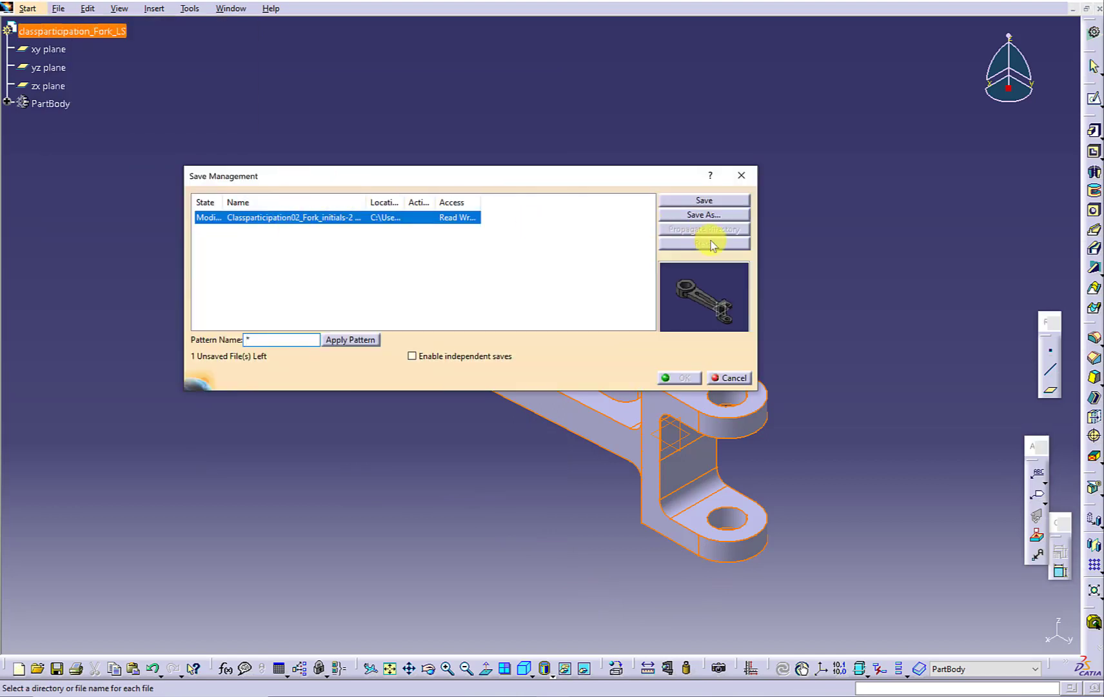
left_click(713, 211)
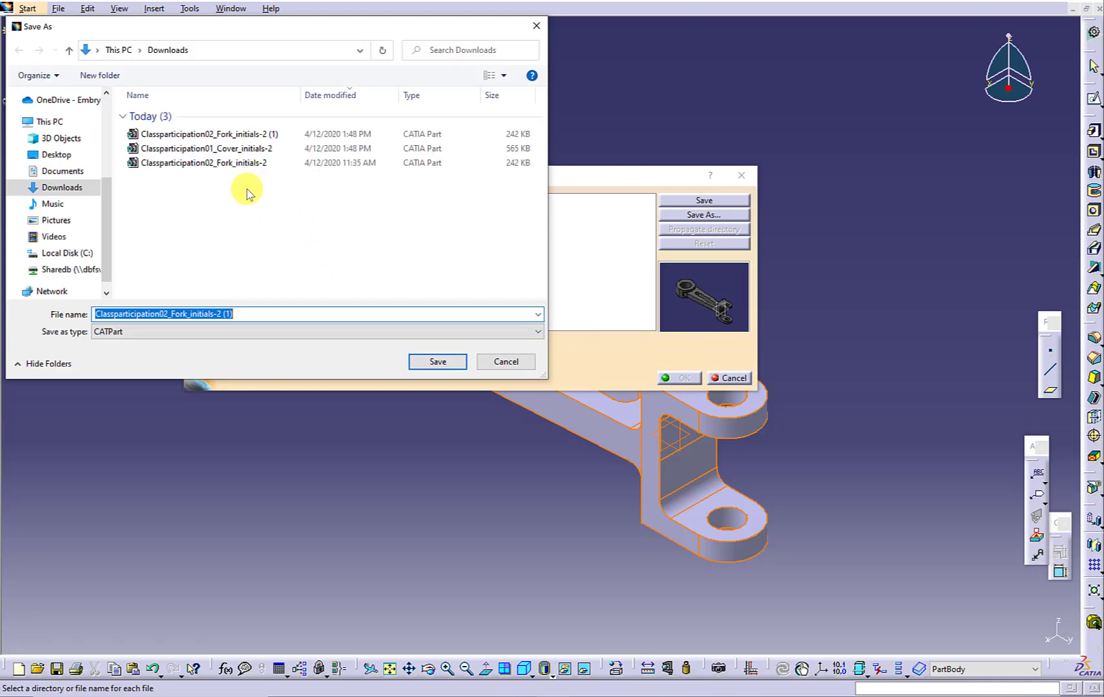
key("ctrl+v")
left_click(452, 361)
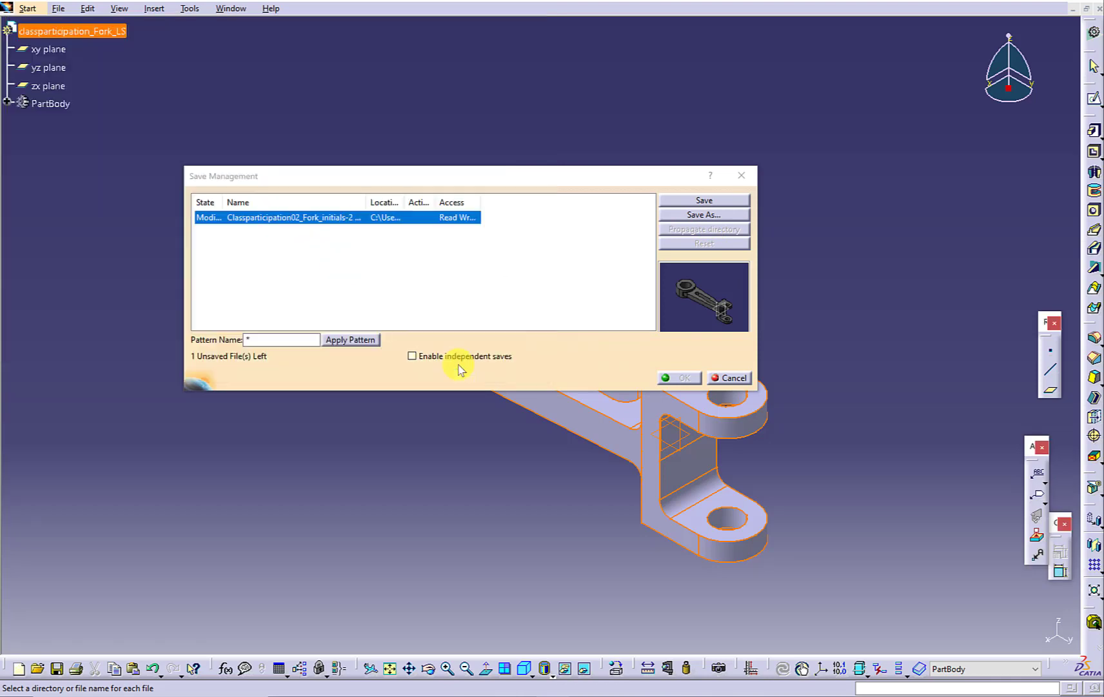
left_click(677, 377)
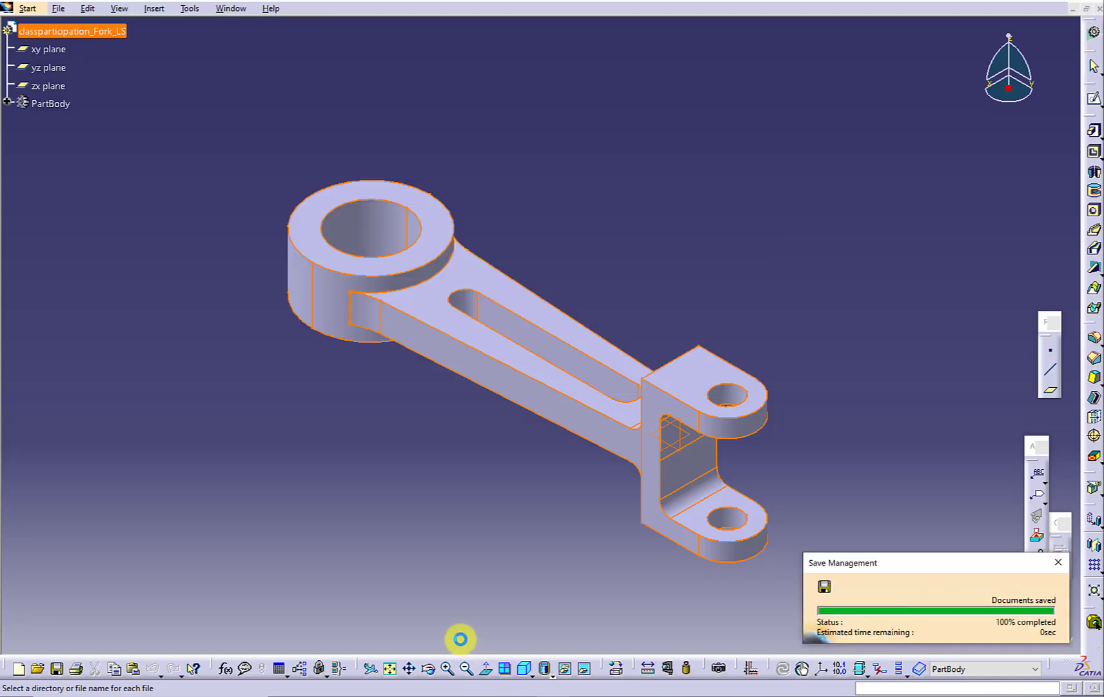
Save the border template CATDrawing under the name classparticipation_Fork_LS via Save Management
key("ctrl+Tab")
left_click(28, 8)
mouse_move(58, 8)
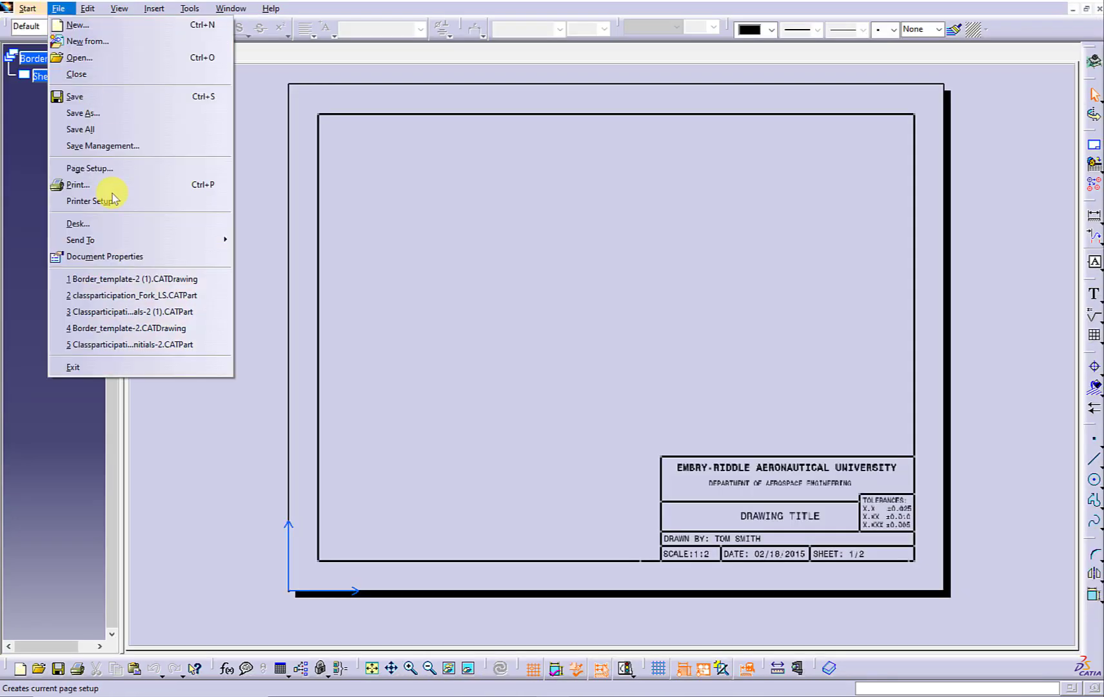
left_click(153, 144)
left_click(379, 231)
left_click(678, 215)
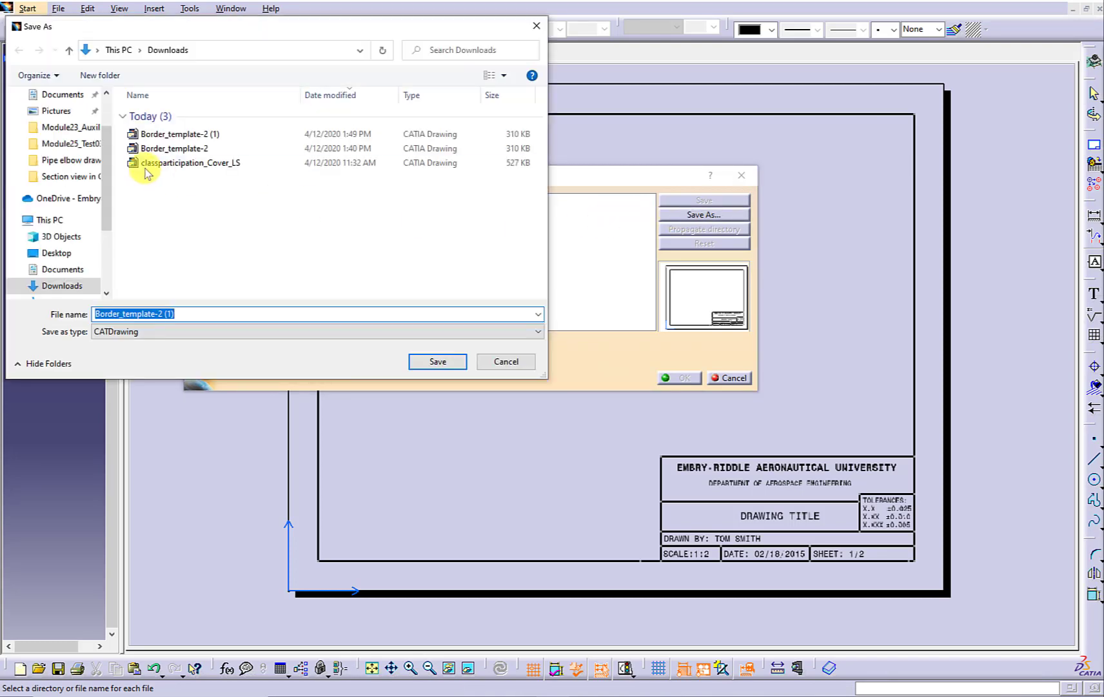
key("ctrl+v")
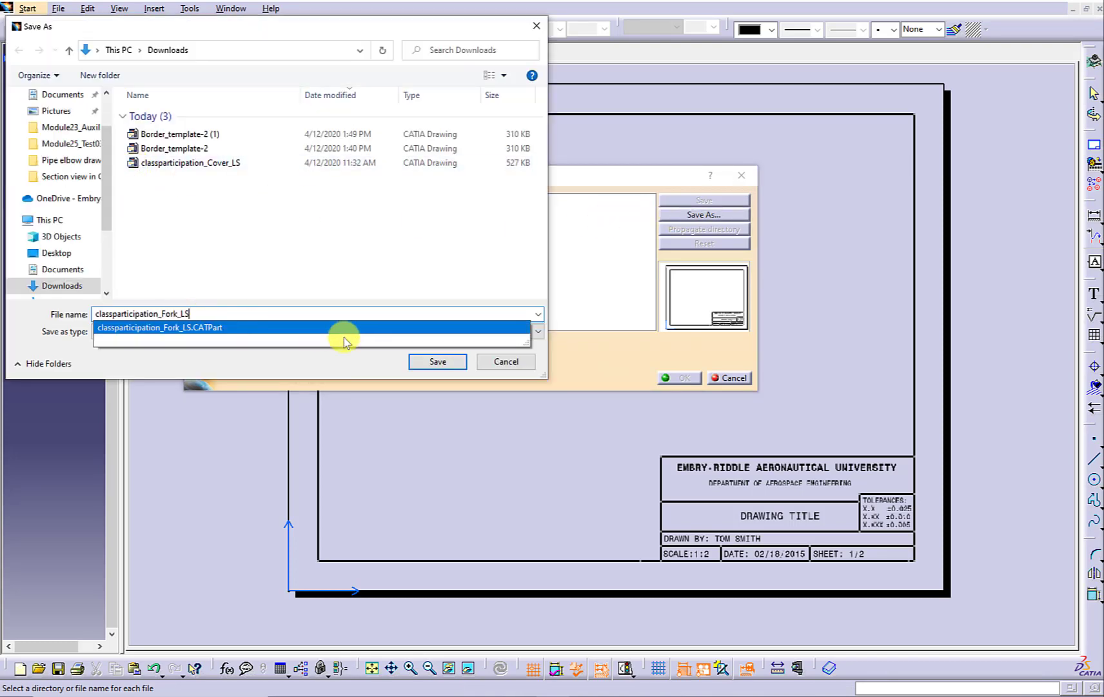
left_click(455, 365)
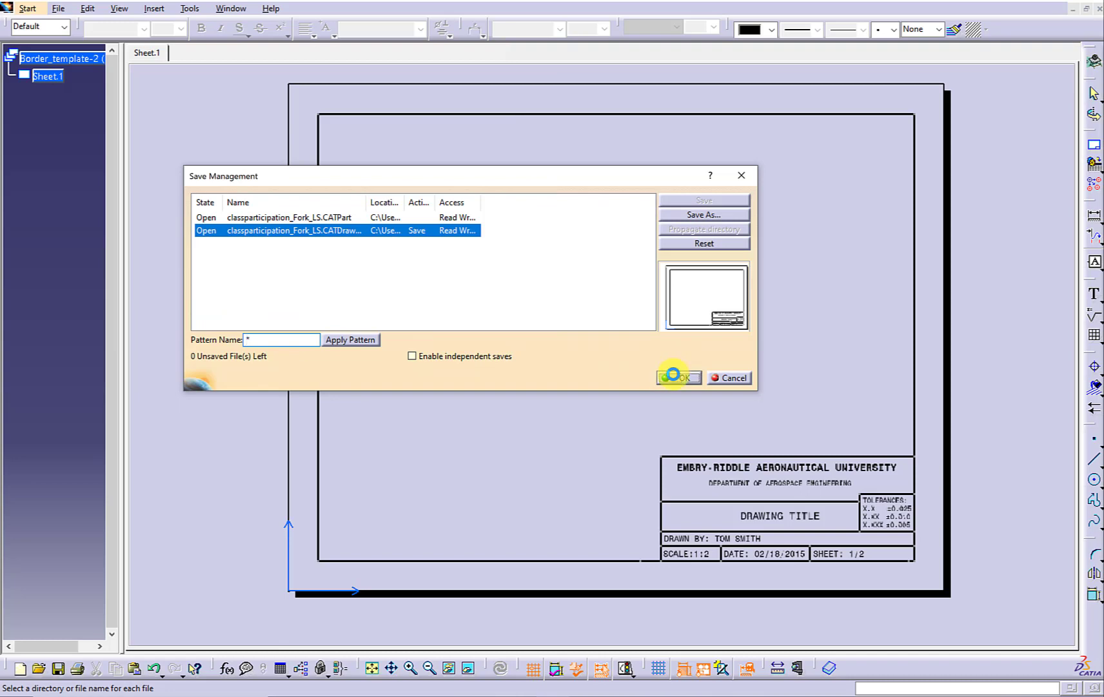
left_click(673, 375)
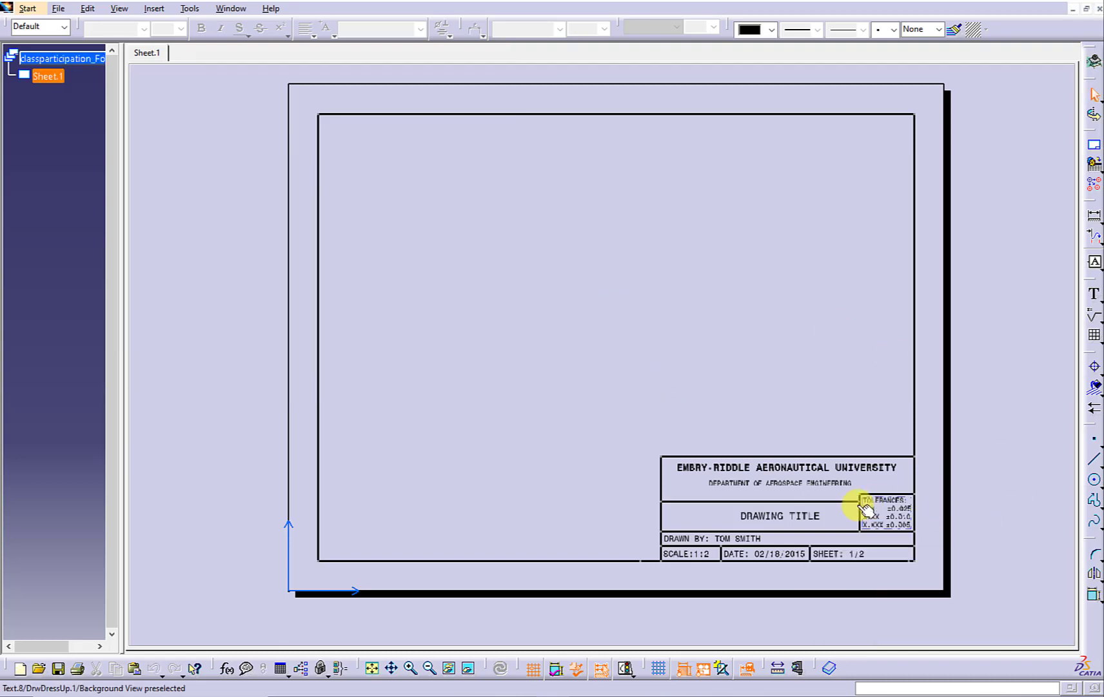
Set the title block's drawing title to FORK and the drawn-by field to YOURNAME
left_click(799, 517)
double_click(798, 517)
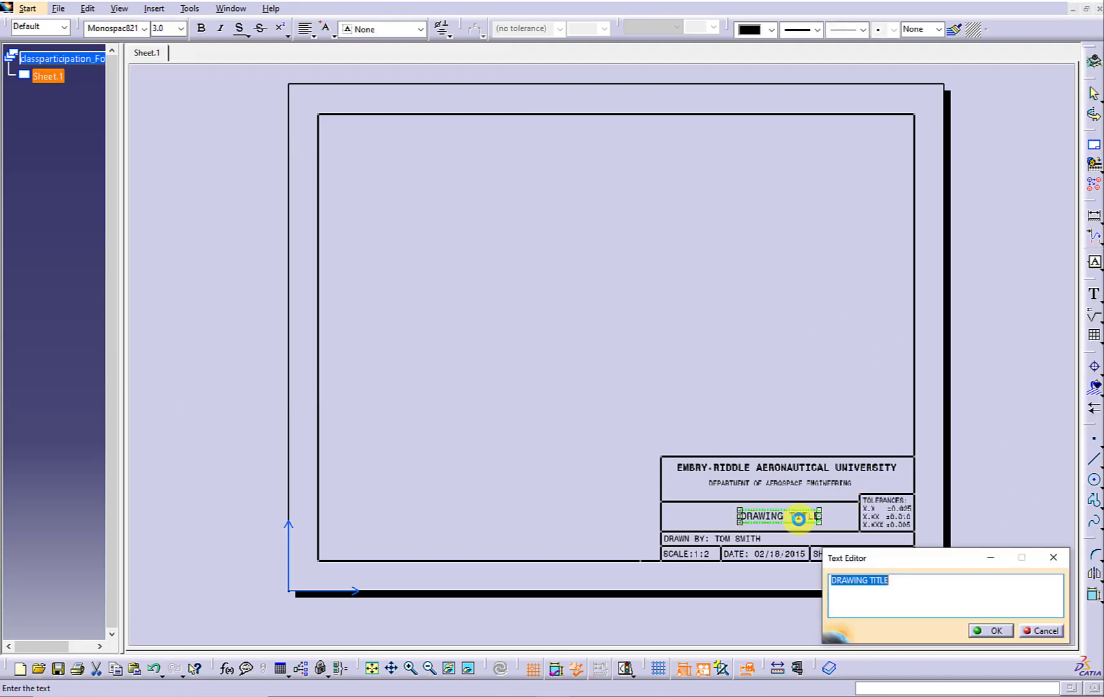
type("FORK")
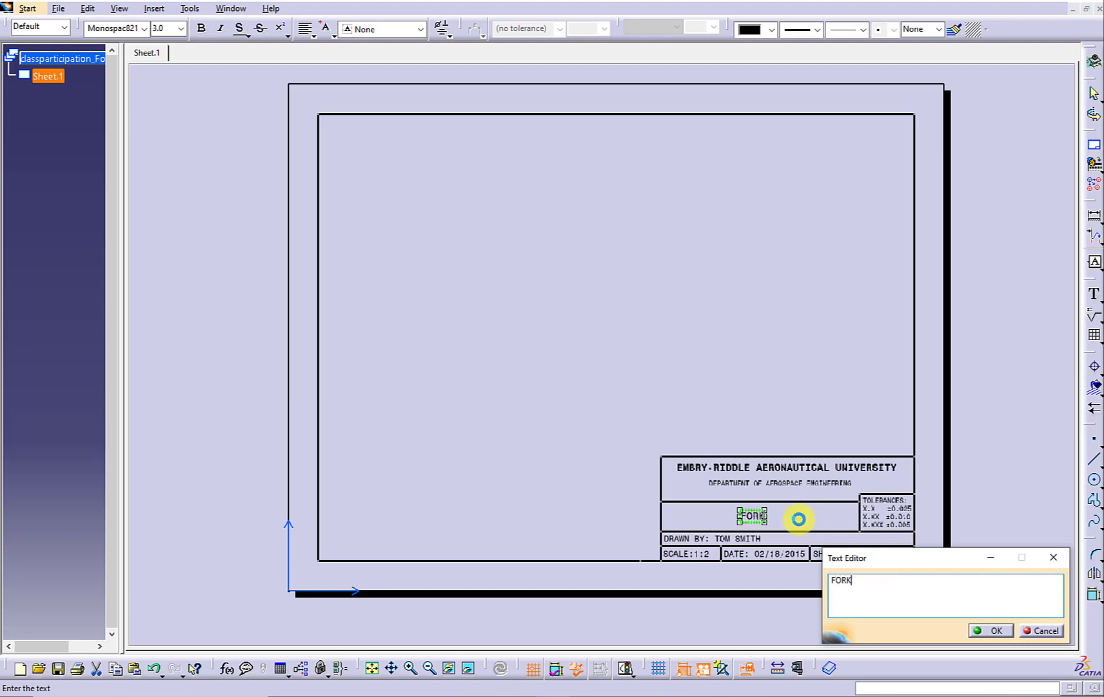
left_click(799, 518)
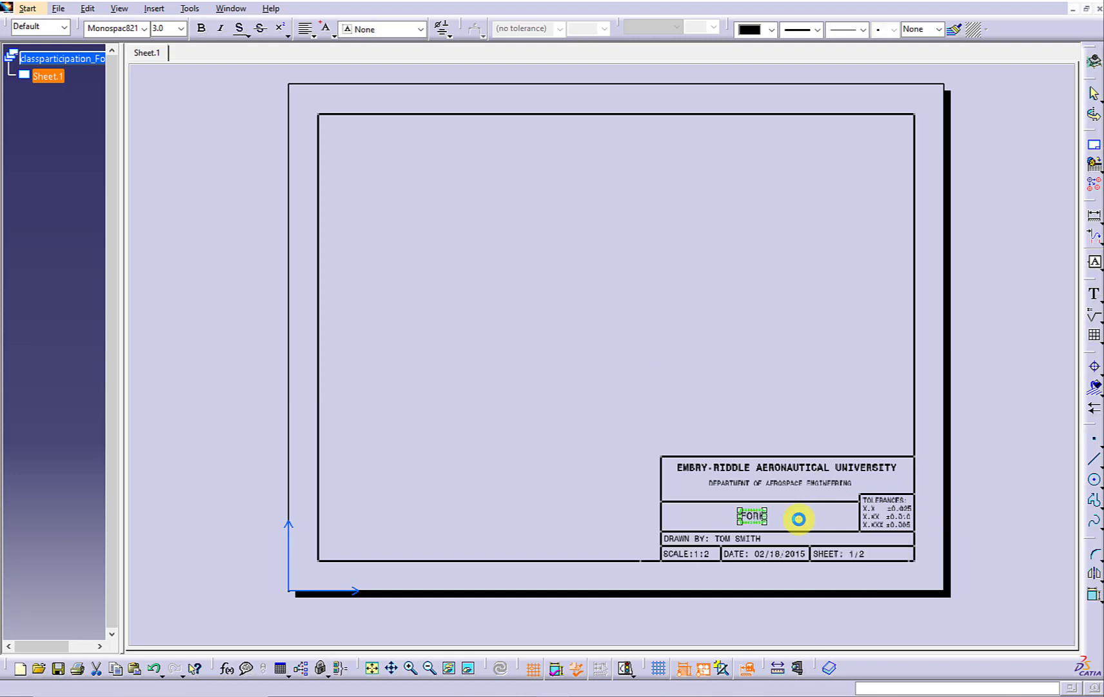
double_click(731, 539)
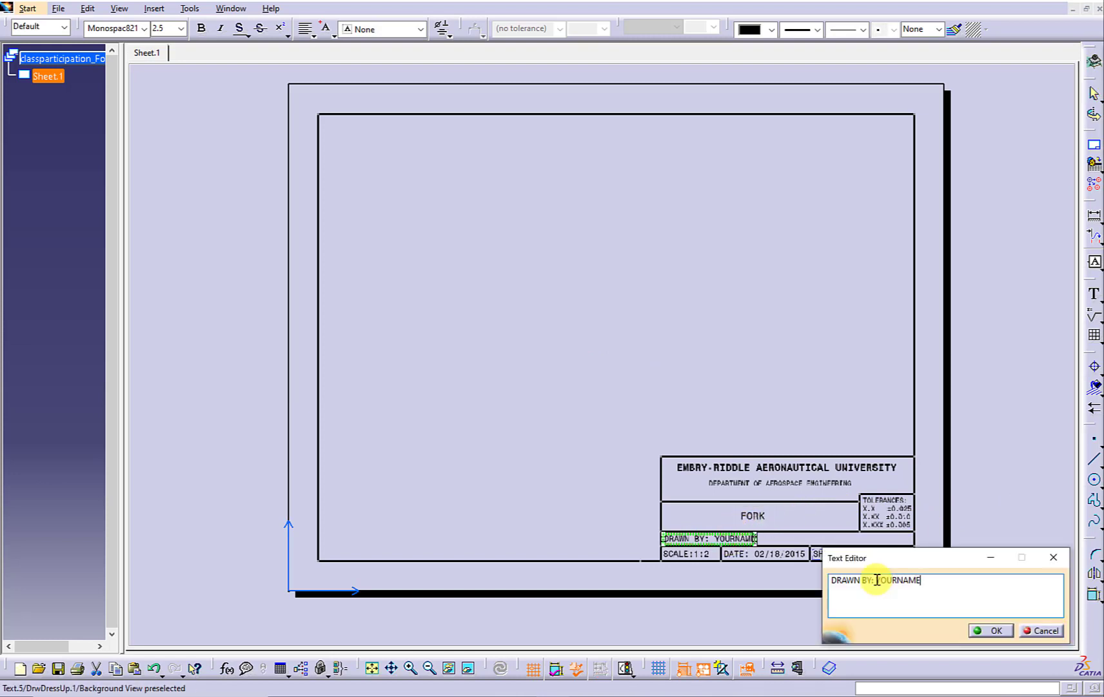
key("Escape")
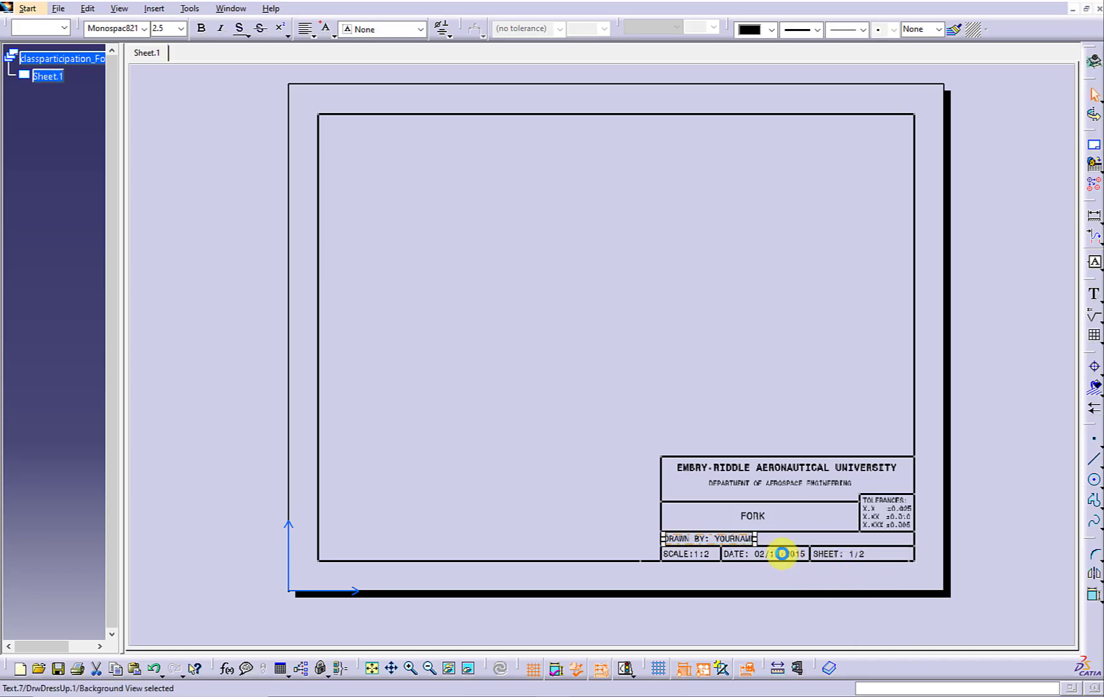
Set the date to 04/12/2020 and sheet to 2/2, then return to working views
double_click(778, 552)
type("DATE: 04/12/2020")
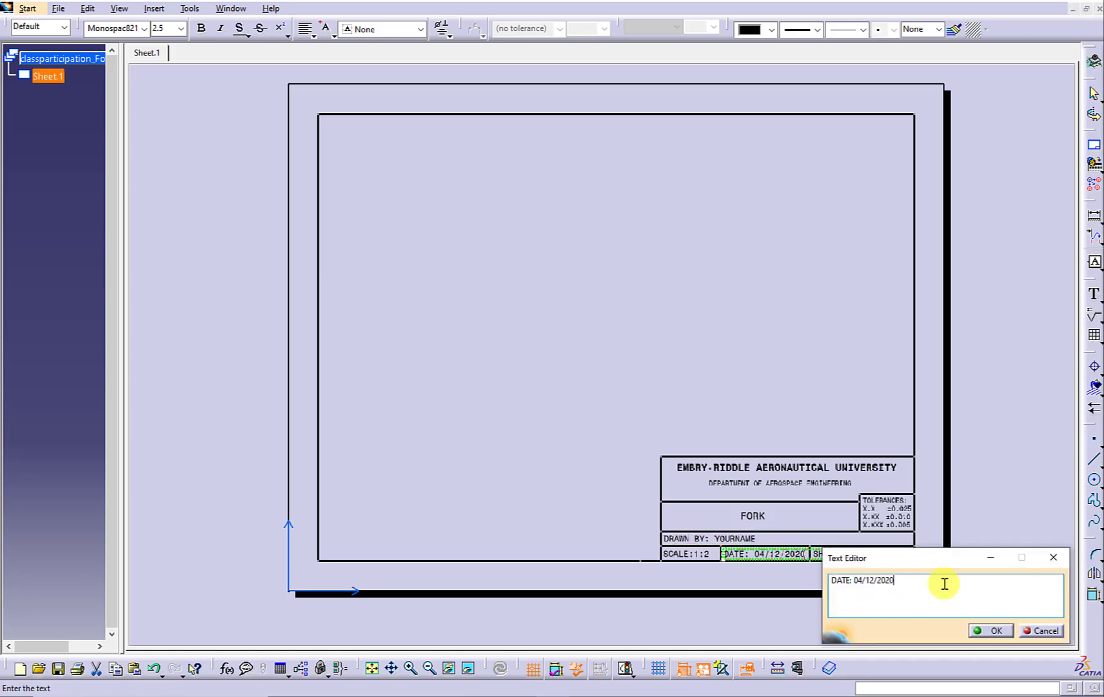
left_click(943, 583)
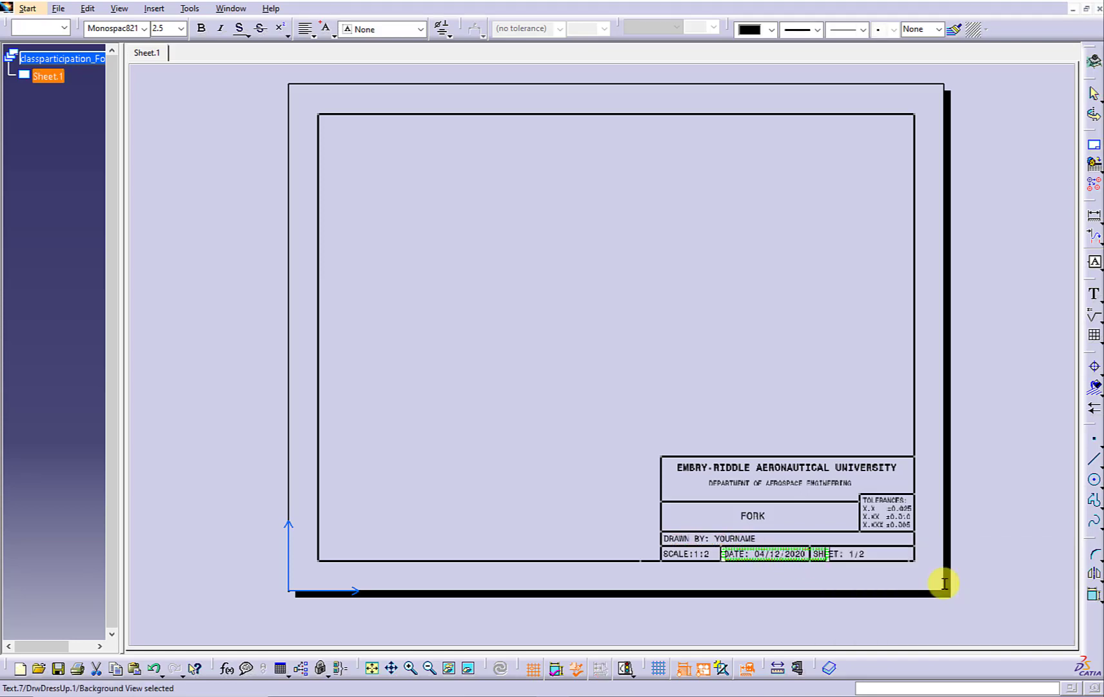
double_click(850, 554)
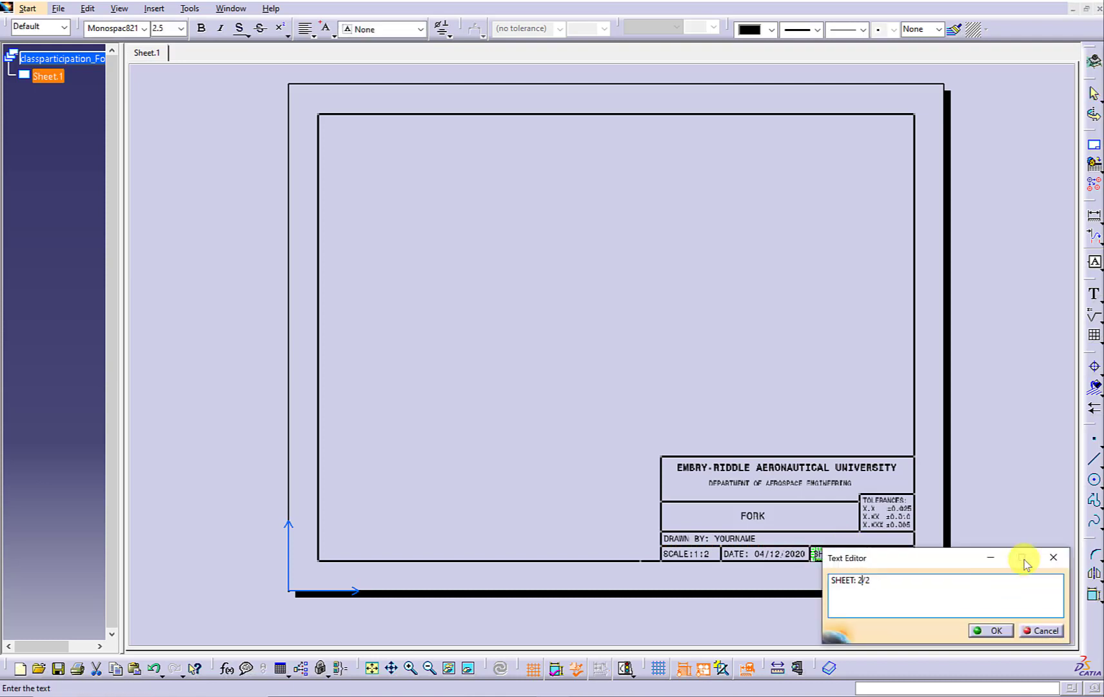
left_click(1025, 563)
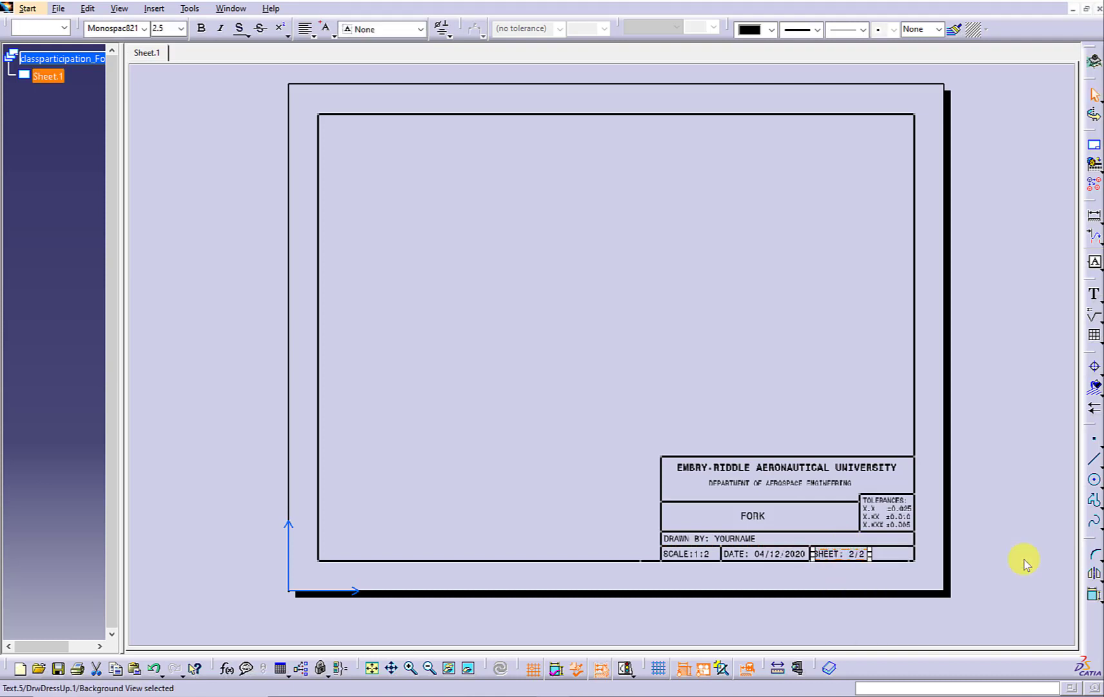
left_click(88, 9)
left_click(165, 362)
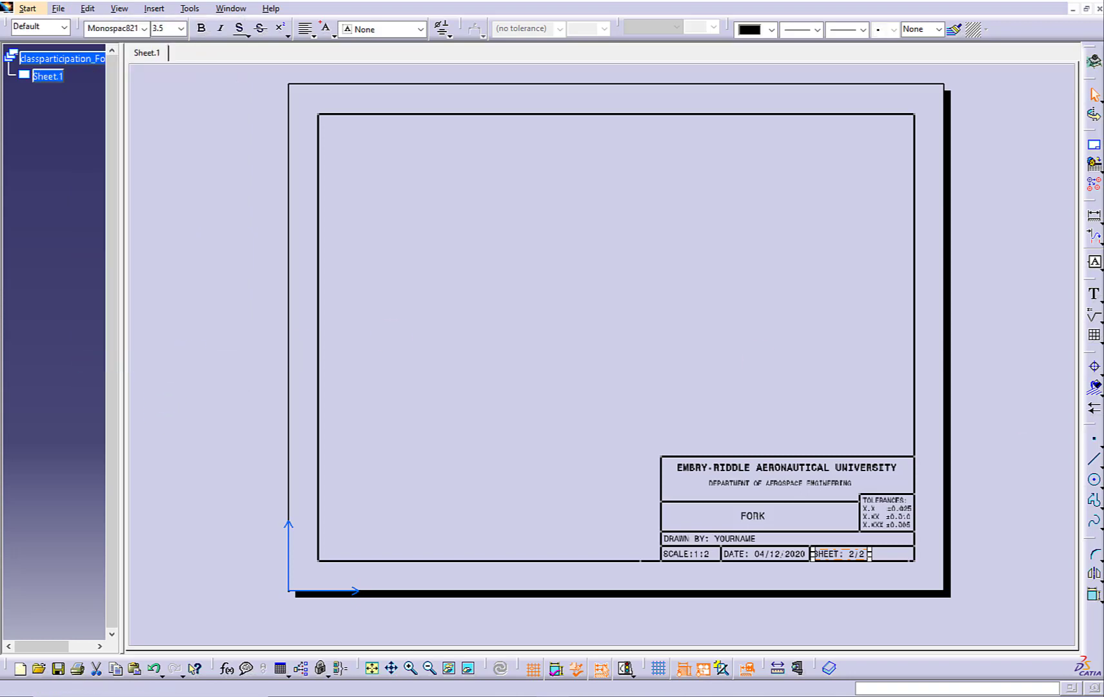
Place a front view of the fork on the sheet using the part's yz plane
left_click(309, 326)
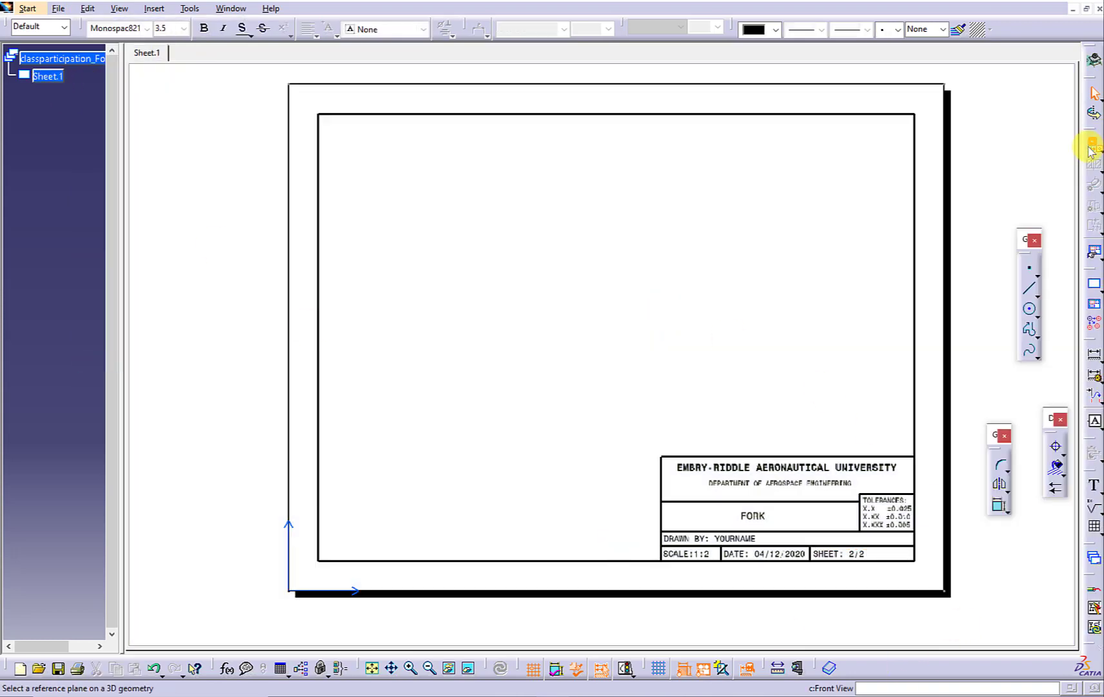
left_click(230, 9)
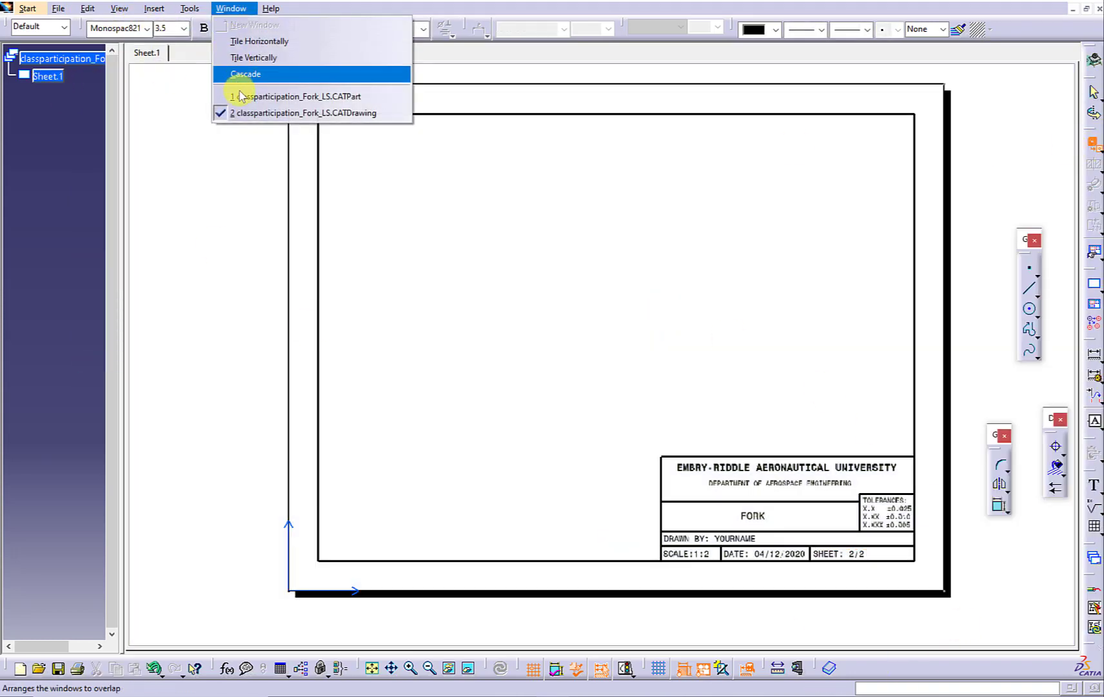
left_click(271, 99)
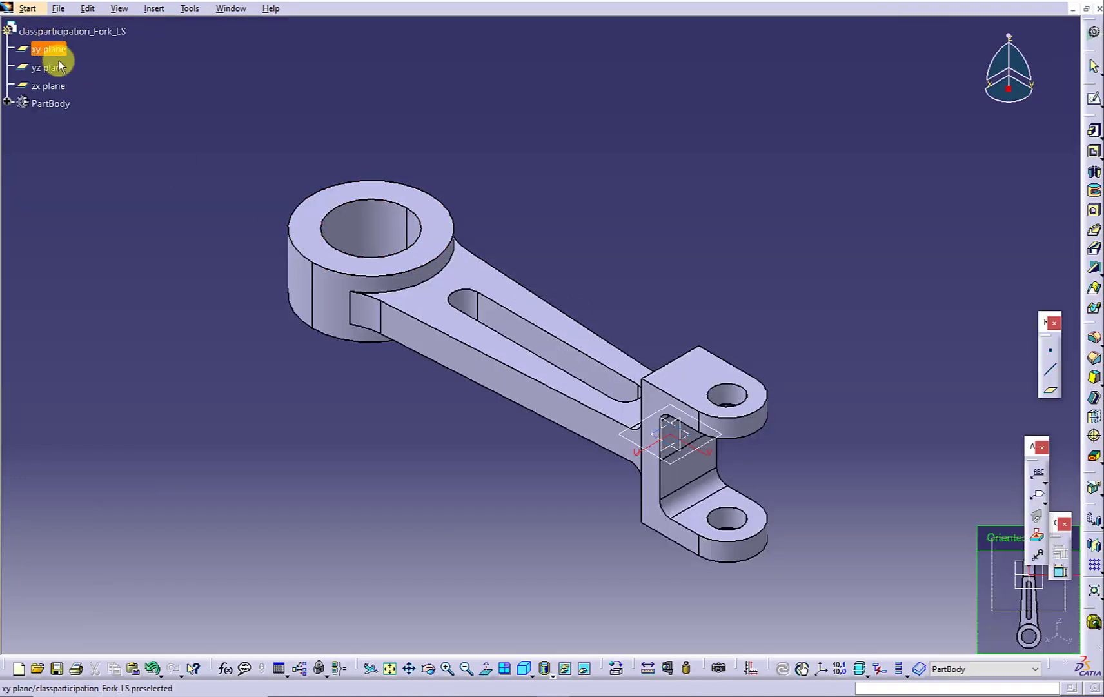
left_click(54, 69)
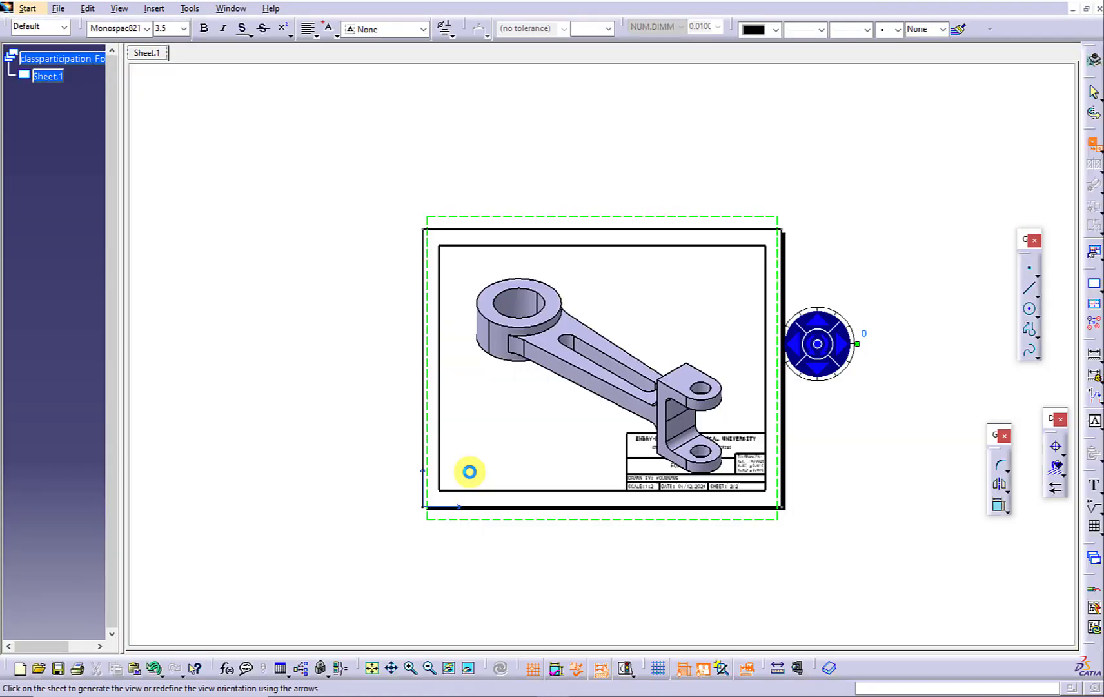
left_click(476, 466)
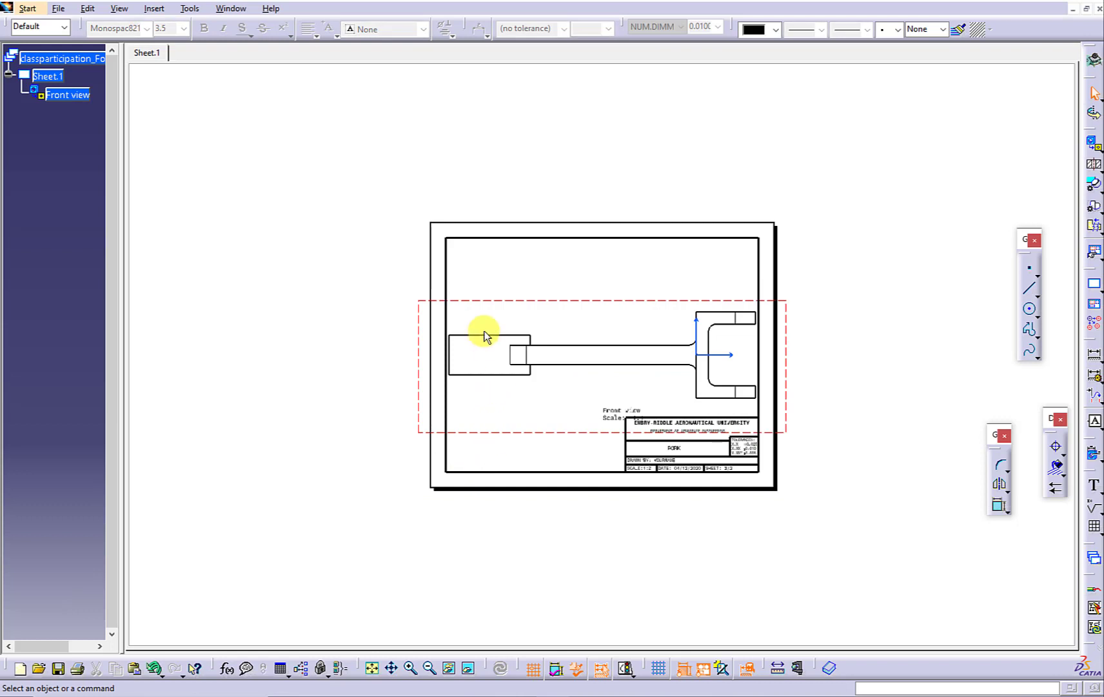
left_click(498, 307)
Enable hidden lines, center lines and axes in the front view, with fillets off
right_click(500, 305)
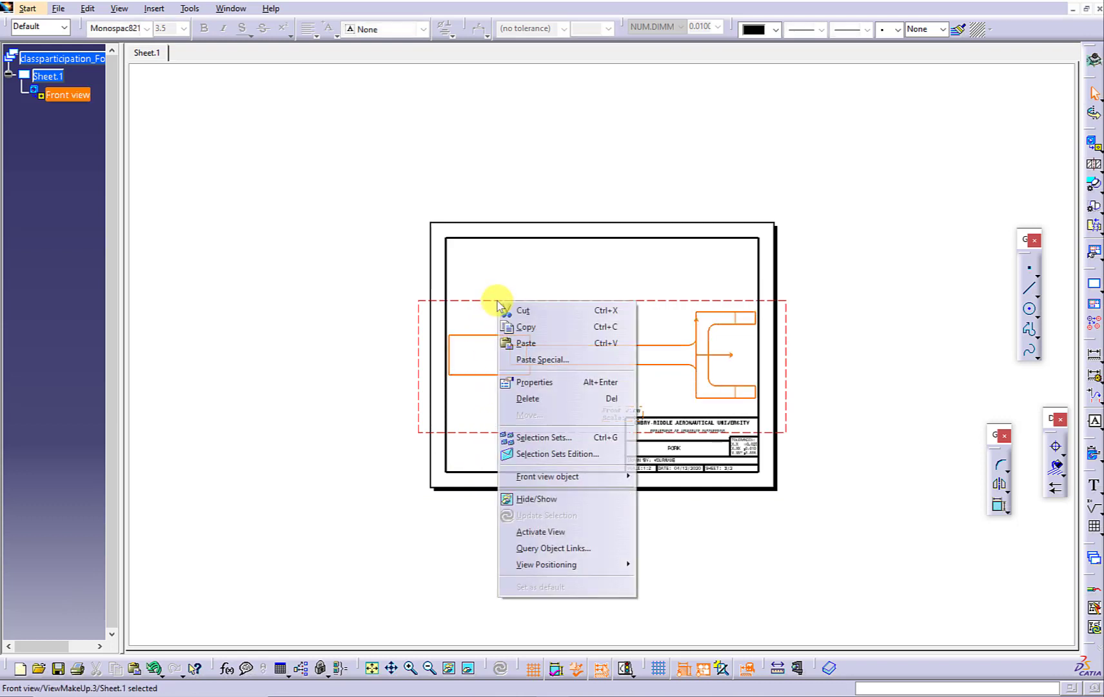
left_click(532, 386)
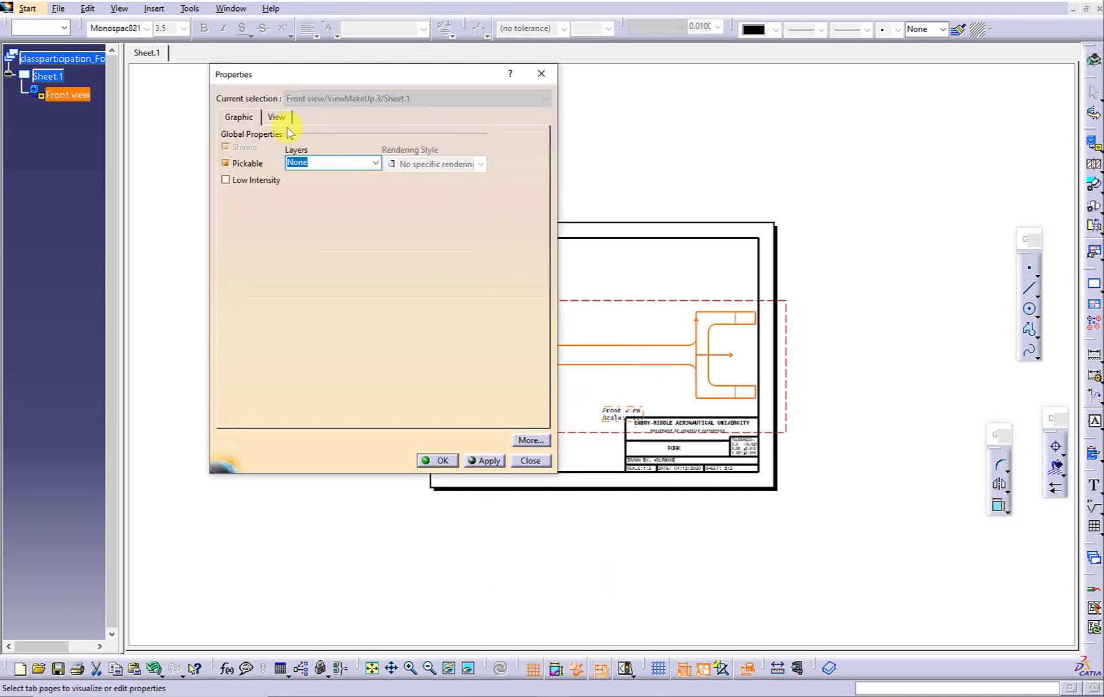
left_click(278, 116)
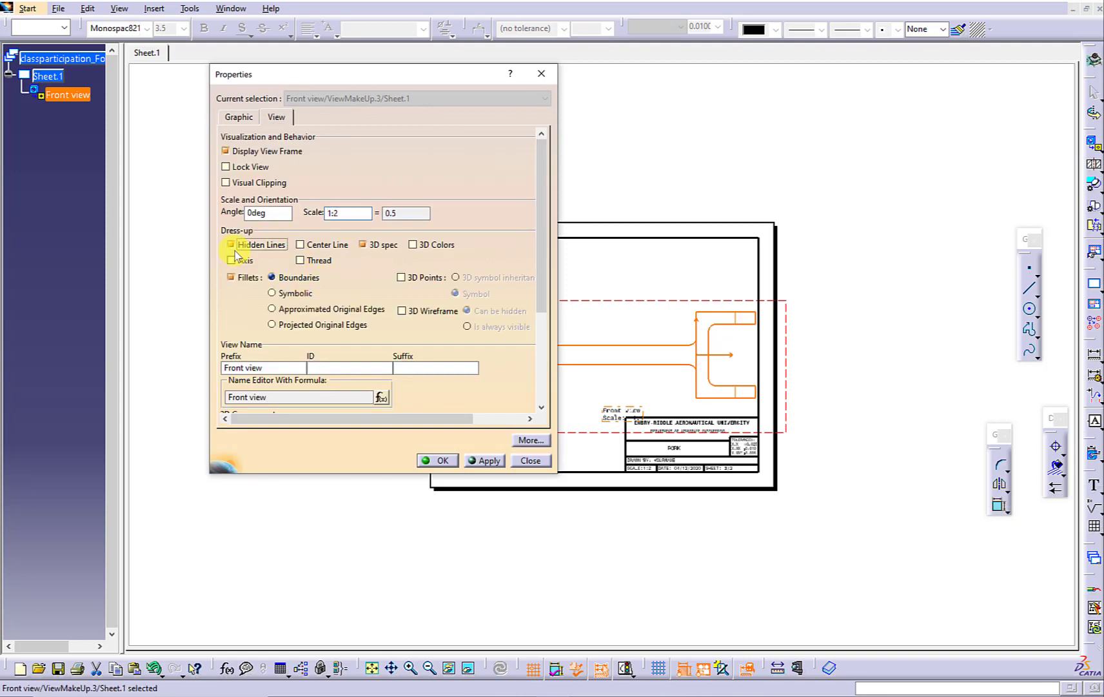
left_click(254, 279)
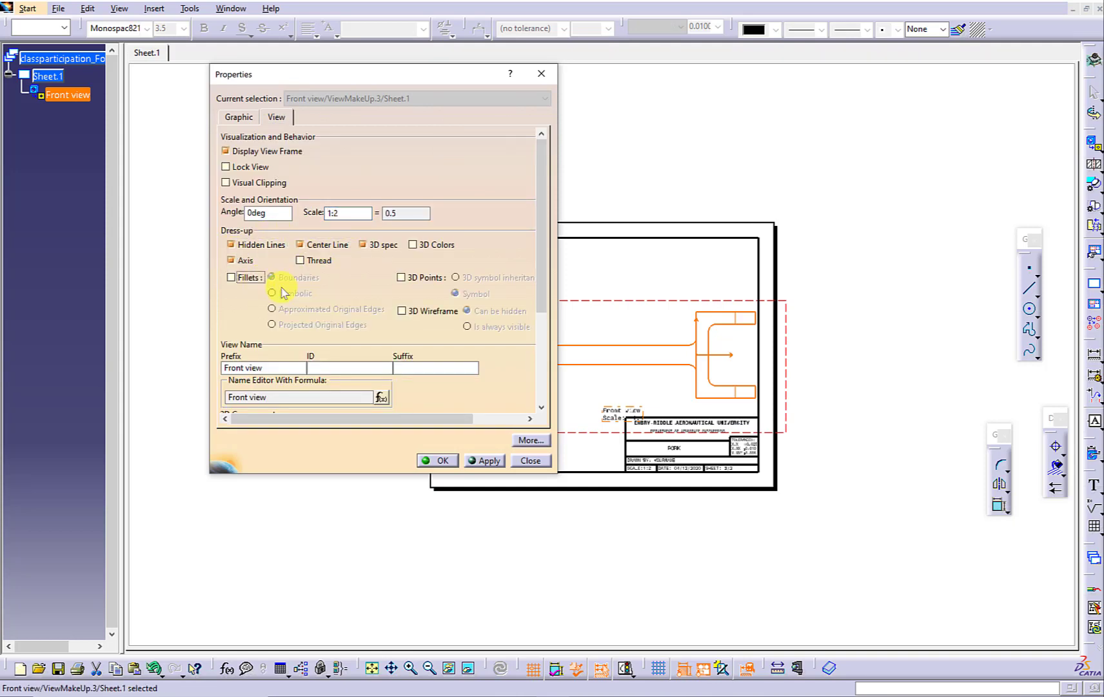
left_click(445, 459)
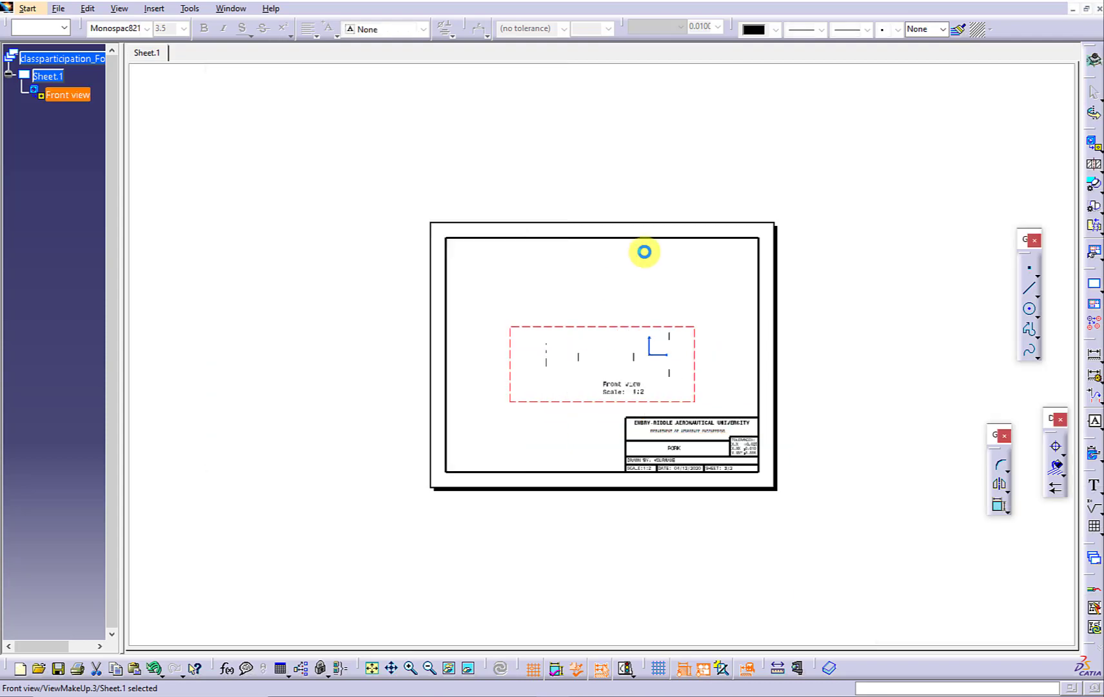
left_click(623, 395)
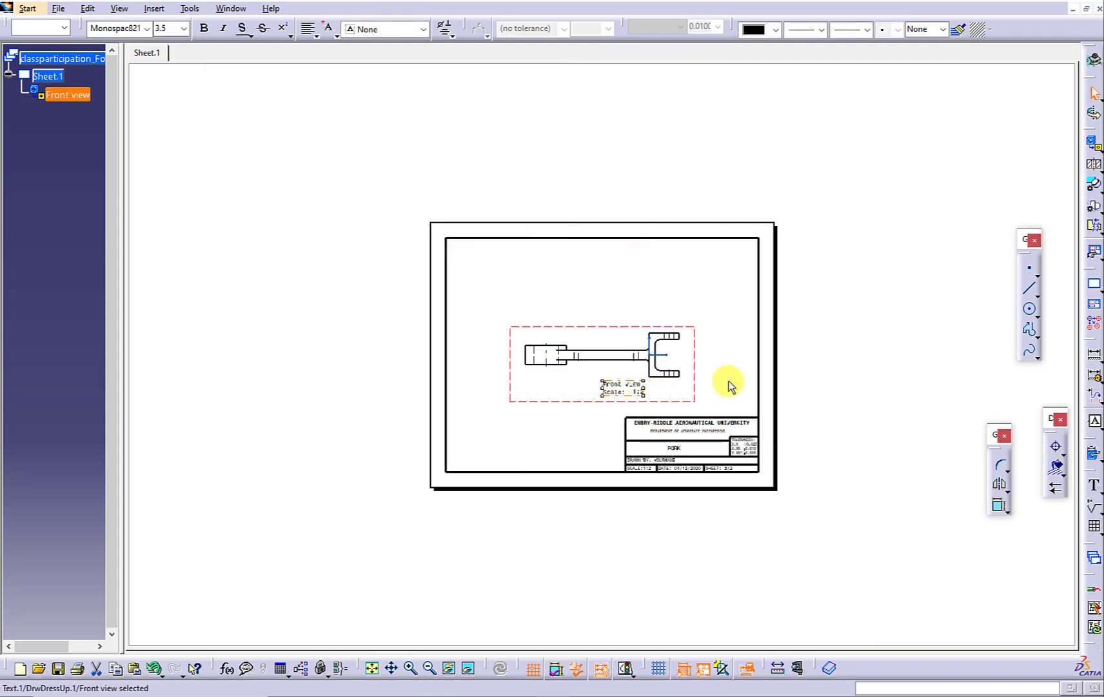
Delete the front view's label and move the front view down-left on the sheet
key("Delete")
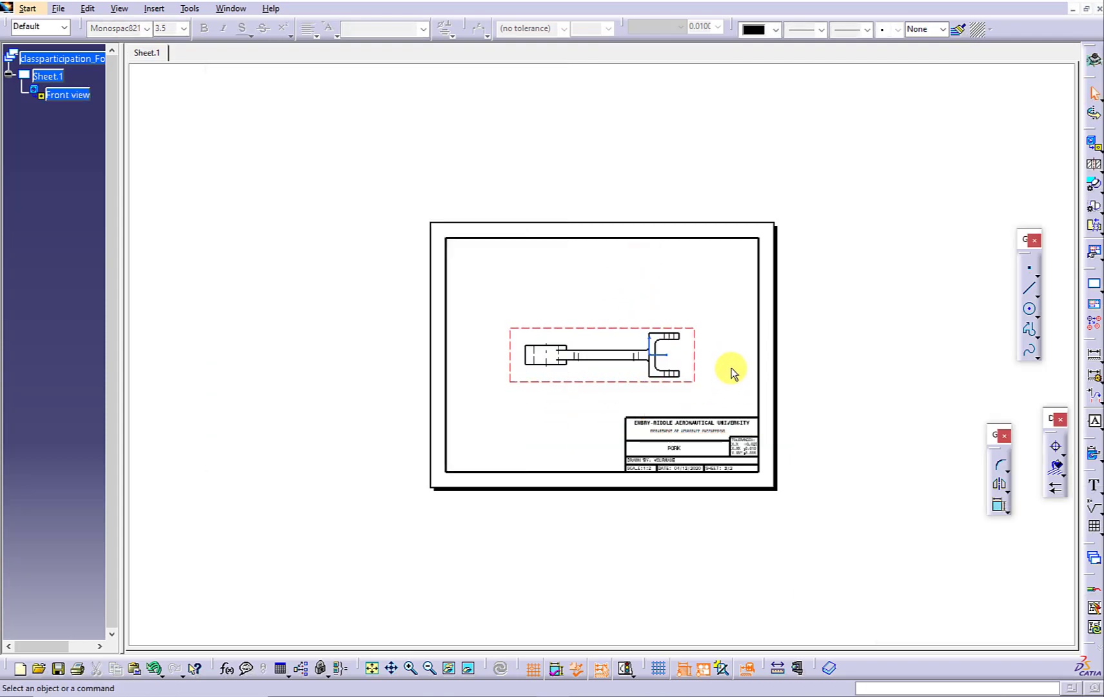
left_click(374, 669)
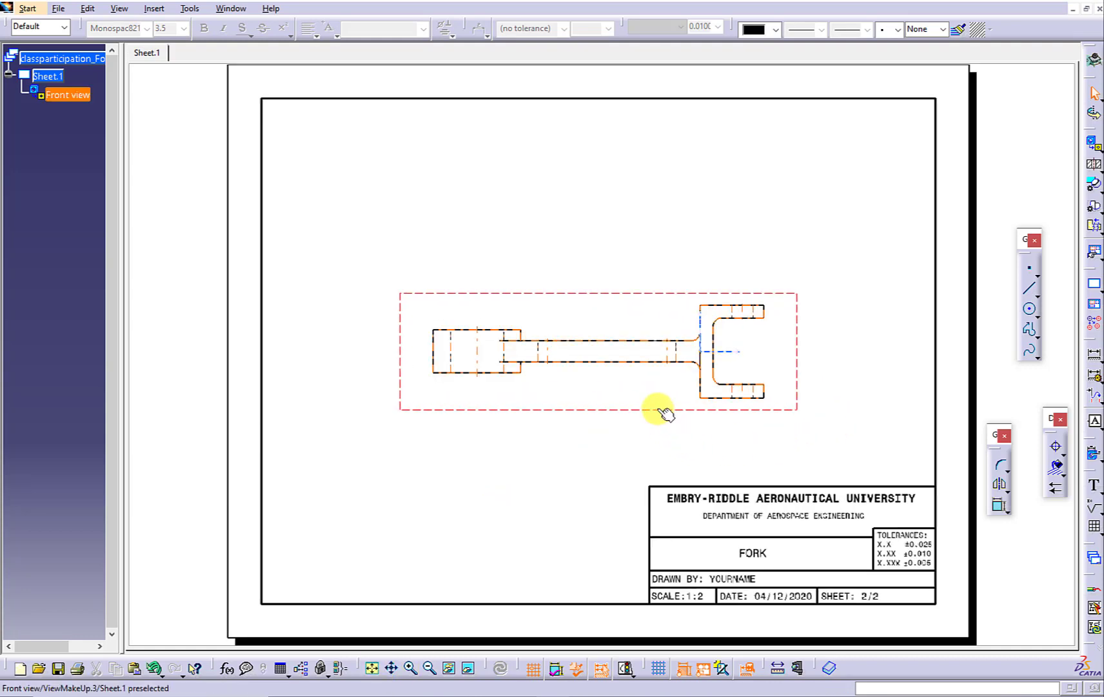
left_click_drag(660, 411, 522, 493)
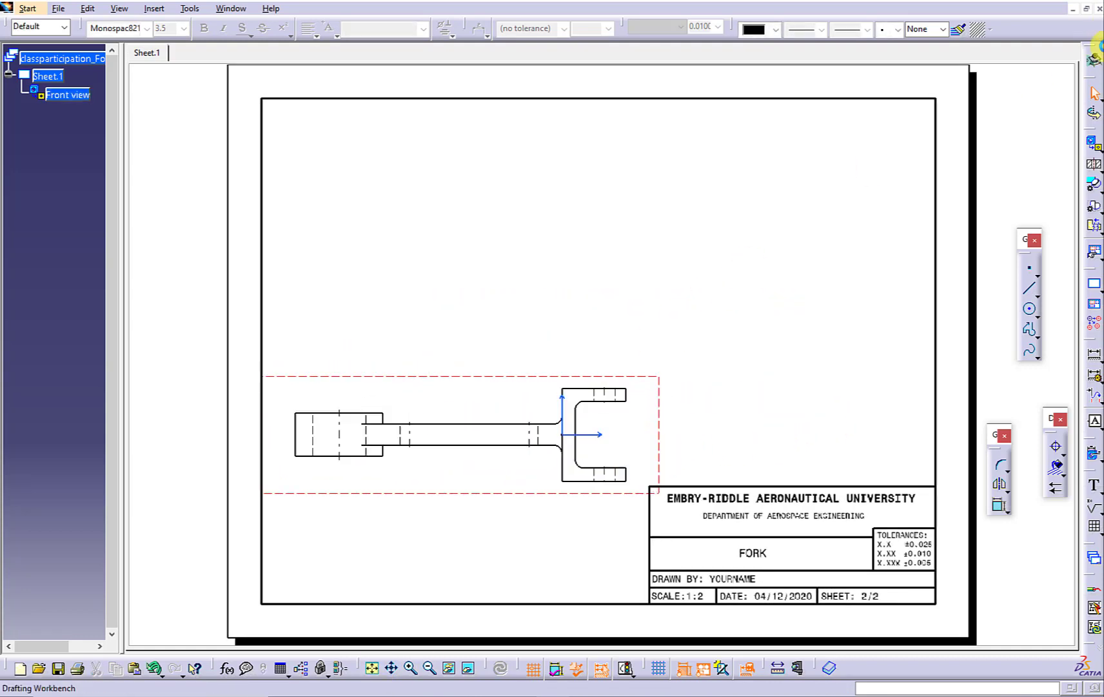
Project a top view of the fork above the front view
left_click(1097, 144)
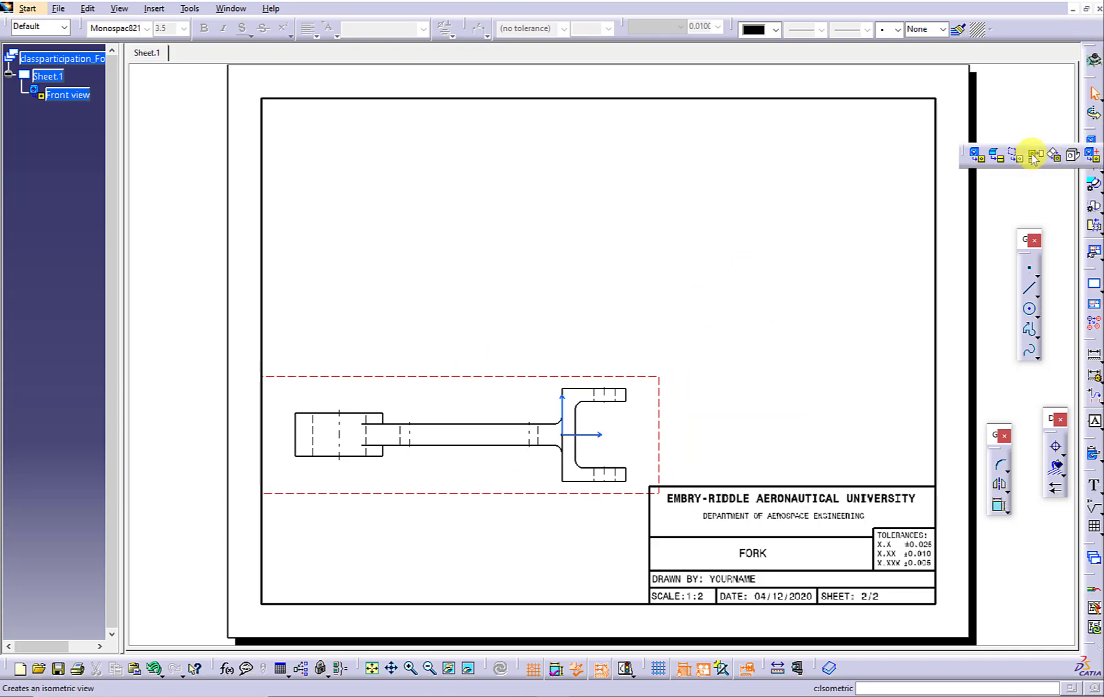
left_click(1026, 154)
left_click(712, 194)
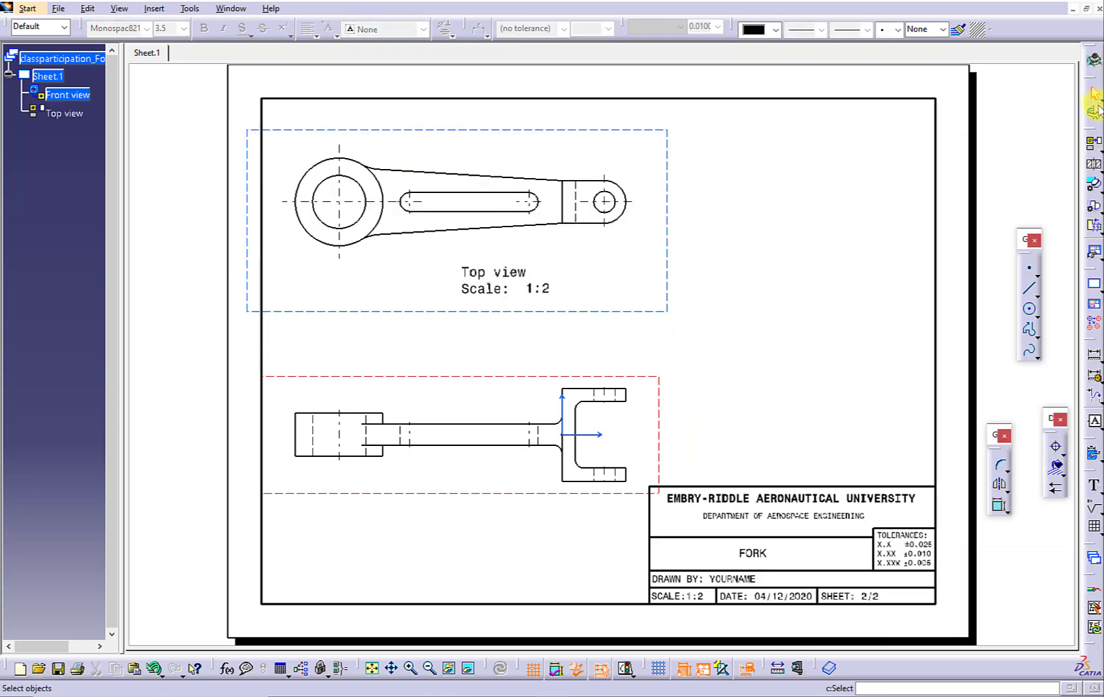
left_click(1096, 148)
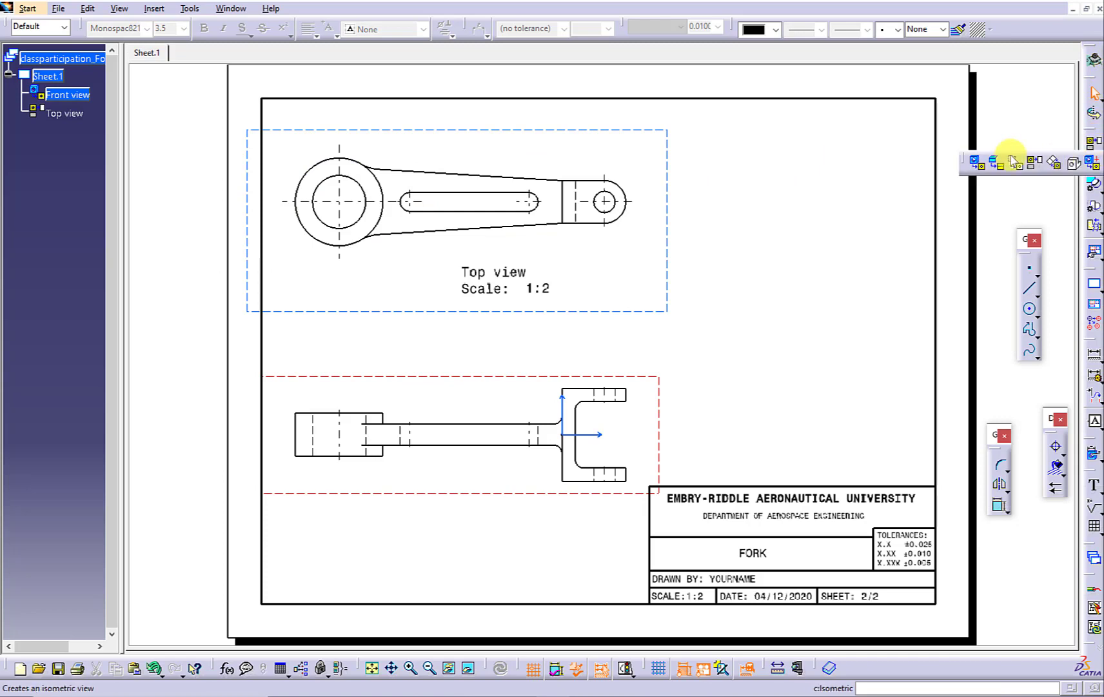
Create an isometric view of the fork from the part and place it on the sheet
left_click(973, 160)
left_click(230, 8)
left_click(375, 96)
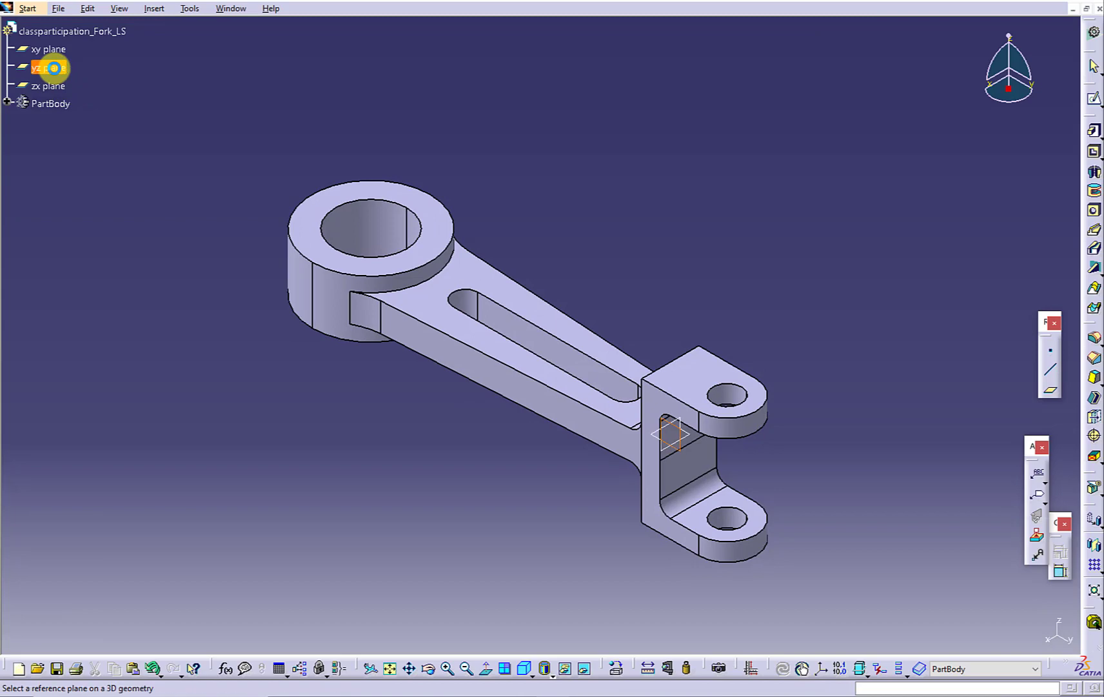
left_click(42, 67)
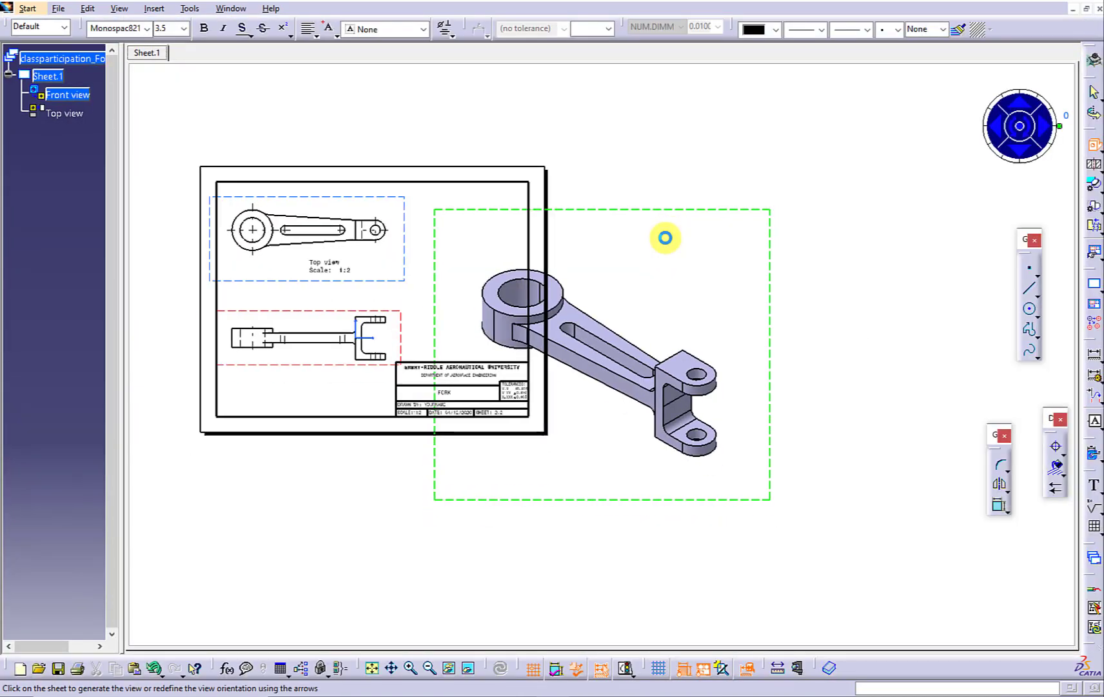
left_click(664, 236)
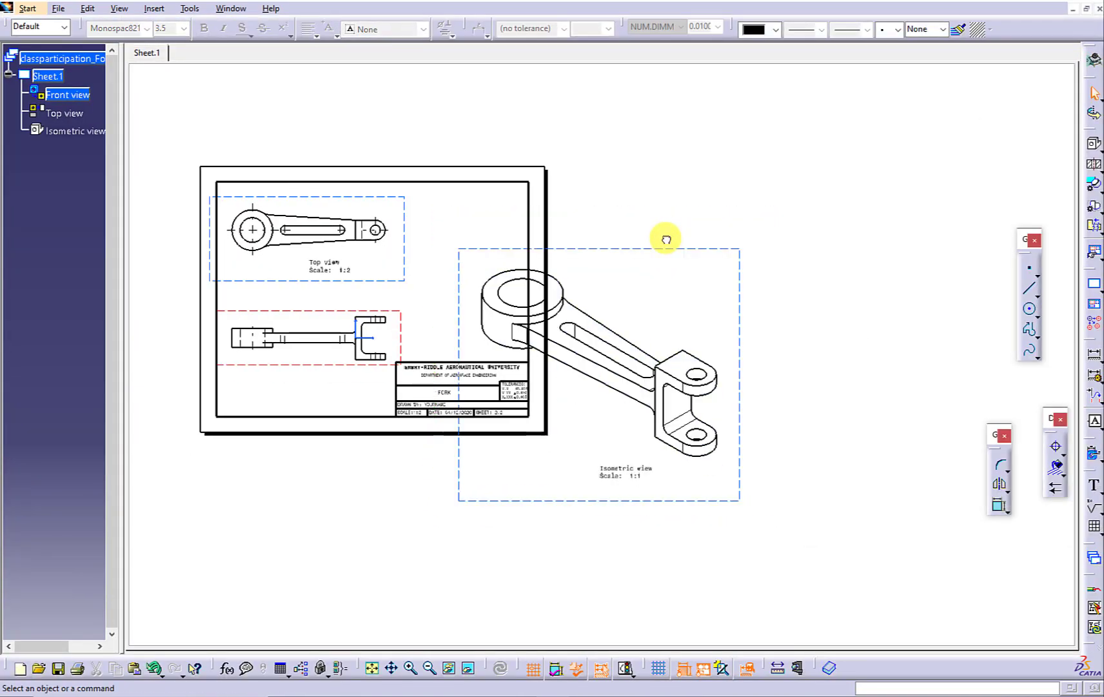
Set the isometric view to 1:4, delete its label, and move it top-right
right_click(73, 132)
left_click(107, 247)
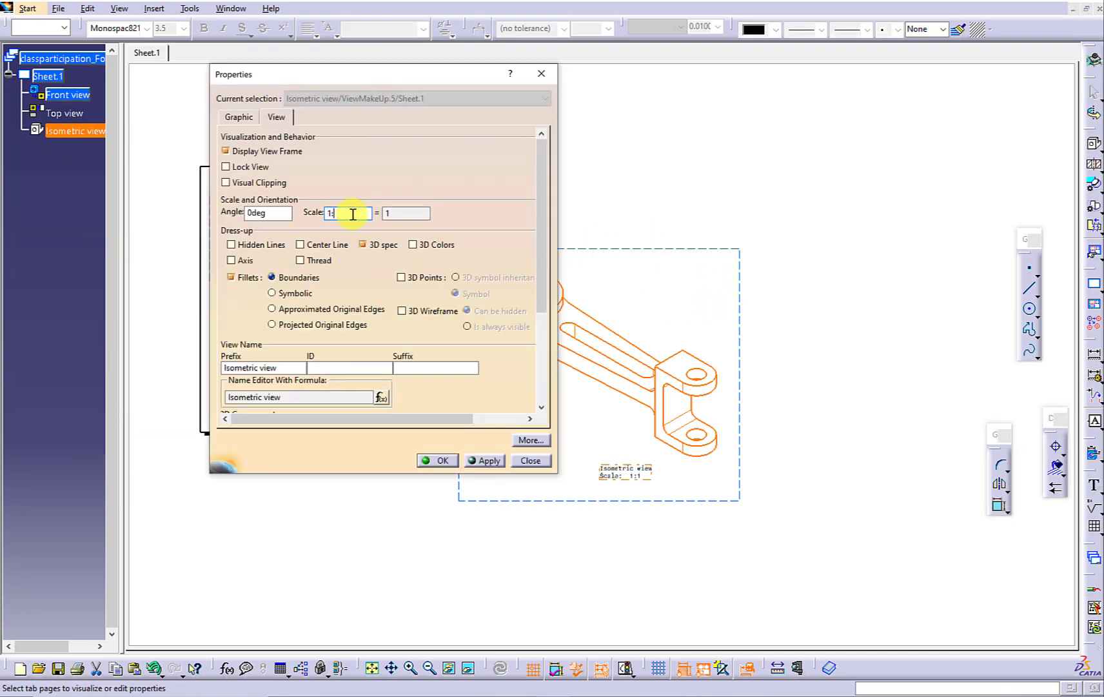
left_click(426, 460)
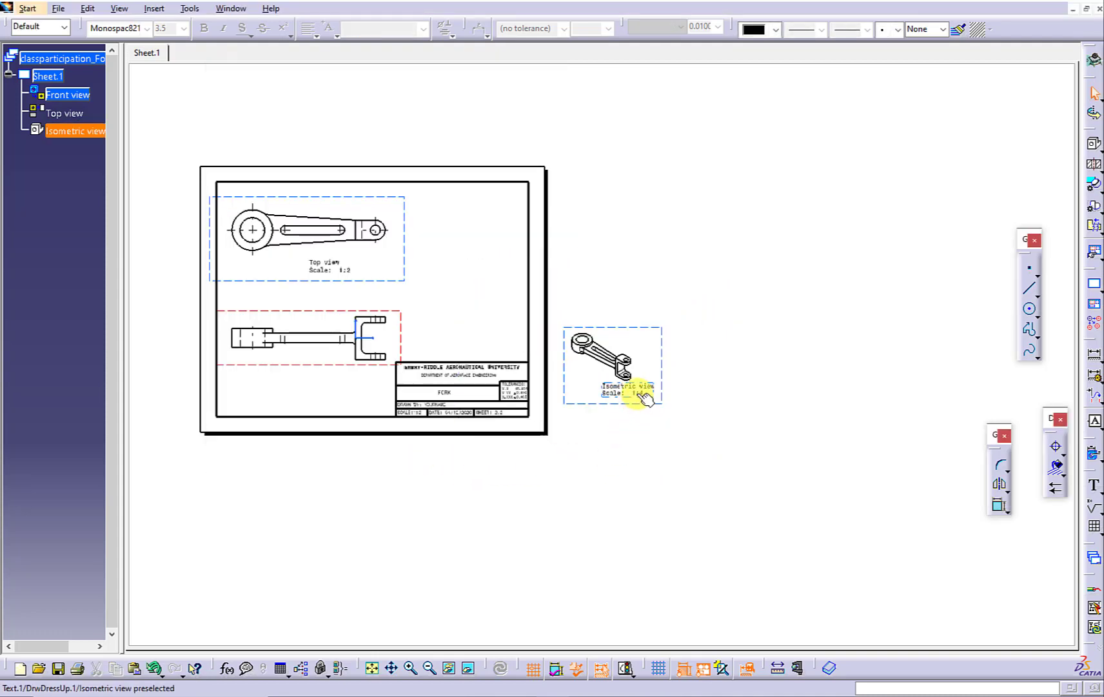
left_click(643, 395)
key("Delete")
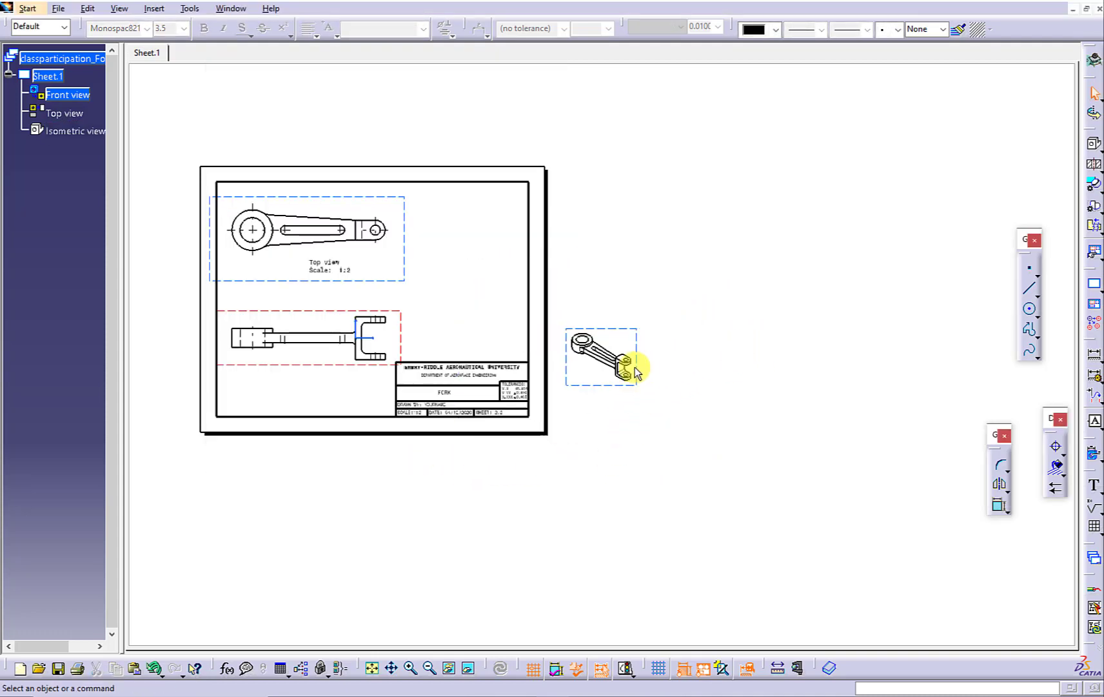
left_click_drag(616, 387, 504, 244)
left_click(371, 667)
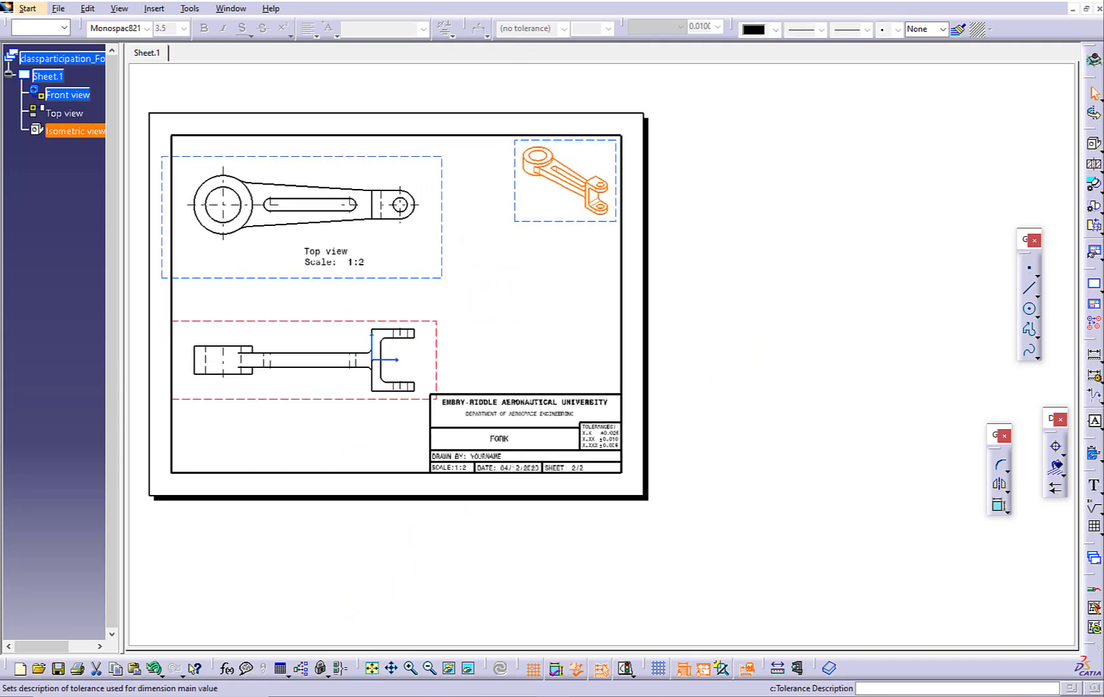
Delete the top view's label and make the top view active
left_click(773, 329)
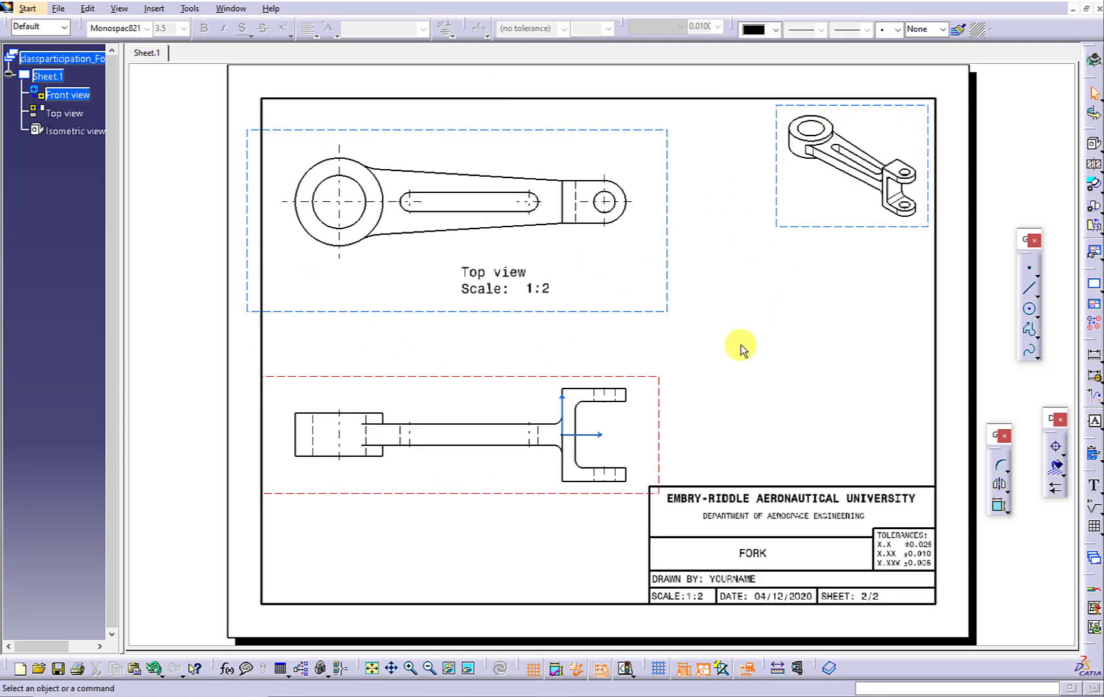
left_click(493, 278)
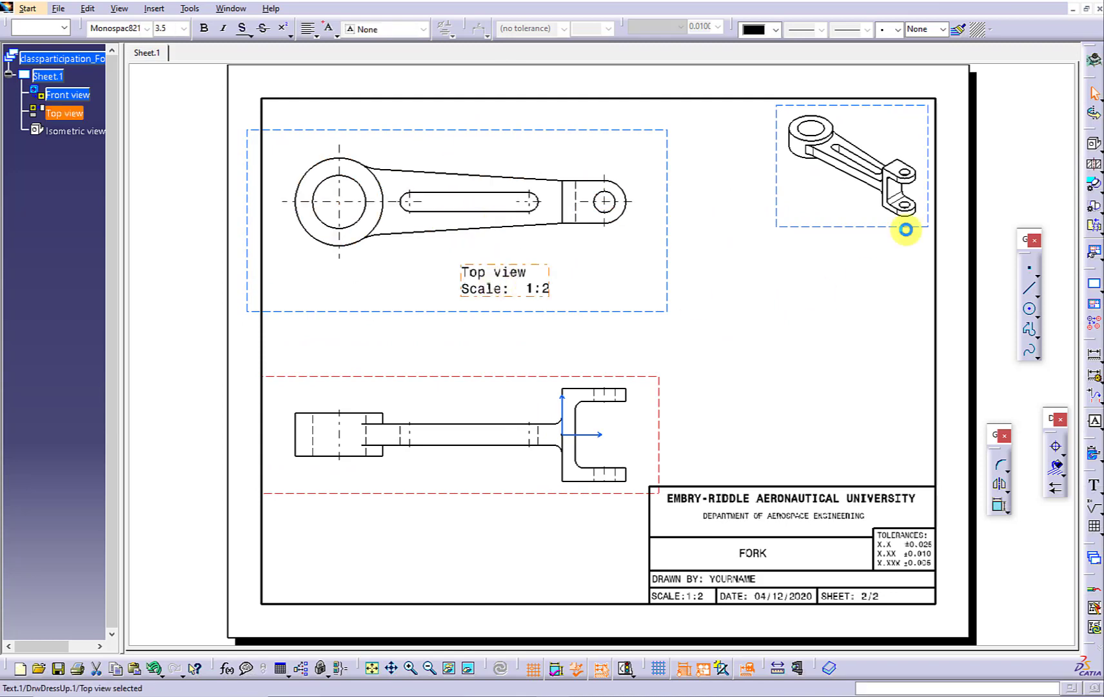
key("Delete")
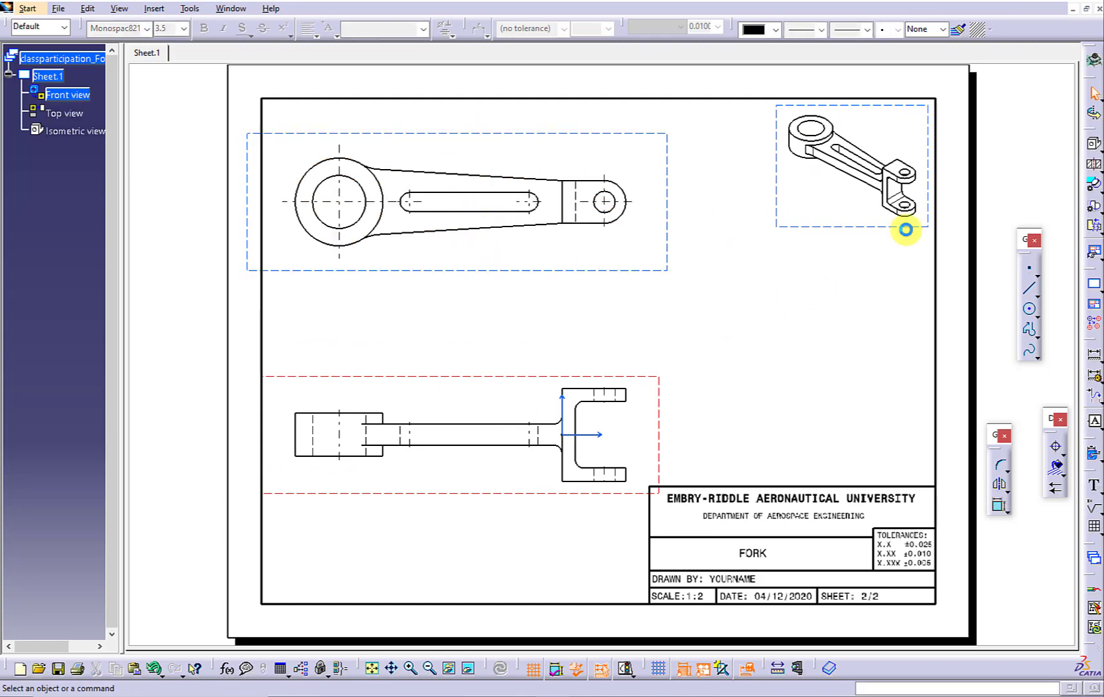
double_click(466, 269)
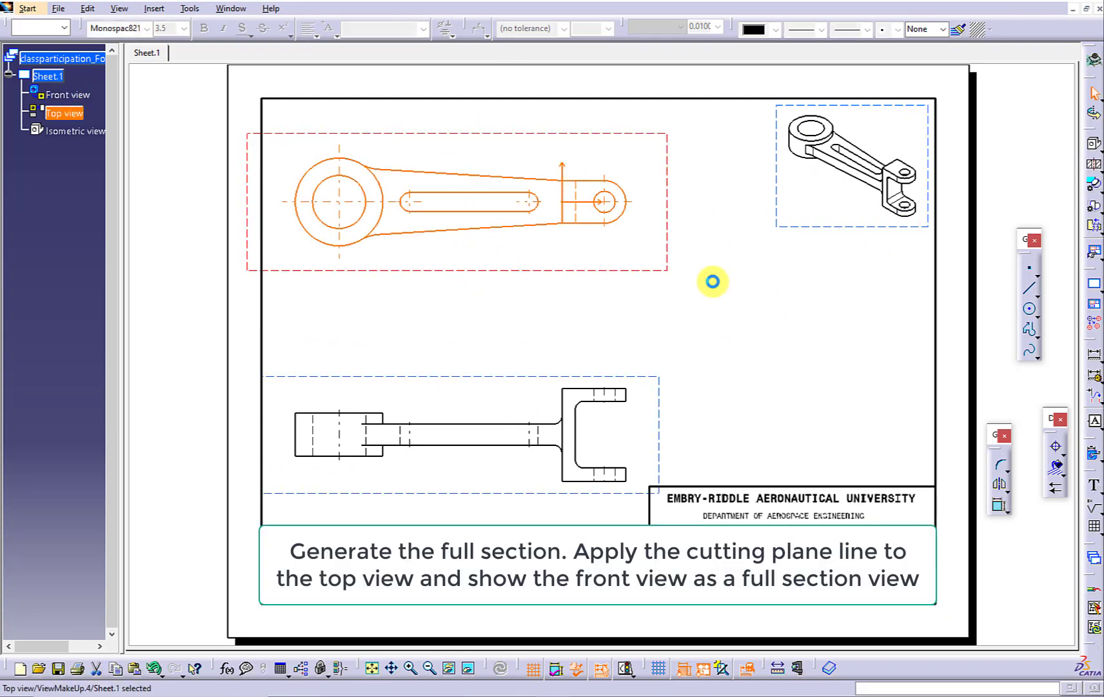
left_click(713, 281)
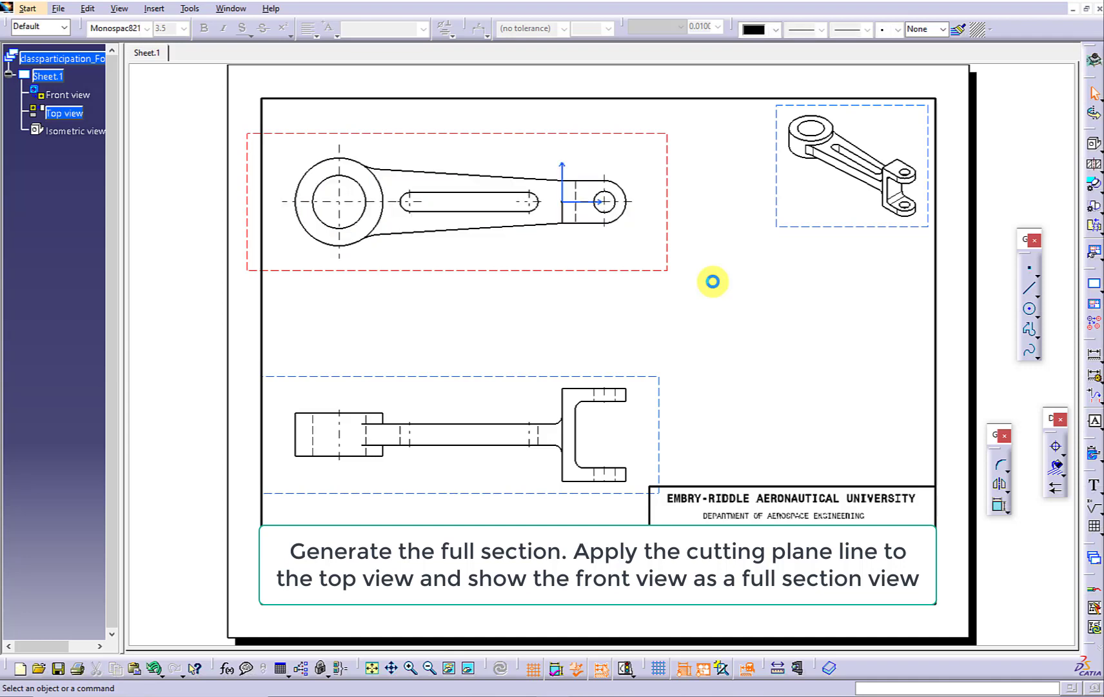
Cut section A-A across the top view's centreline and place it below
left_click(1094, 166)
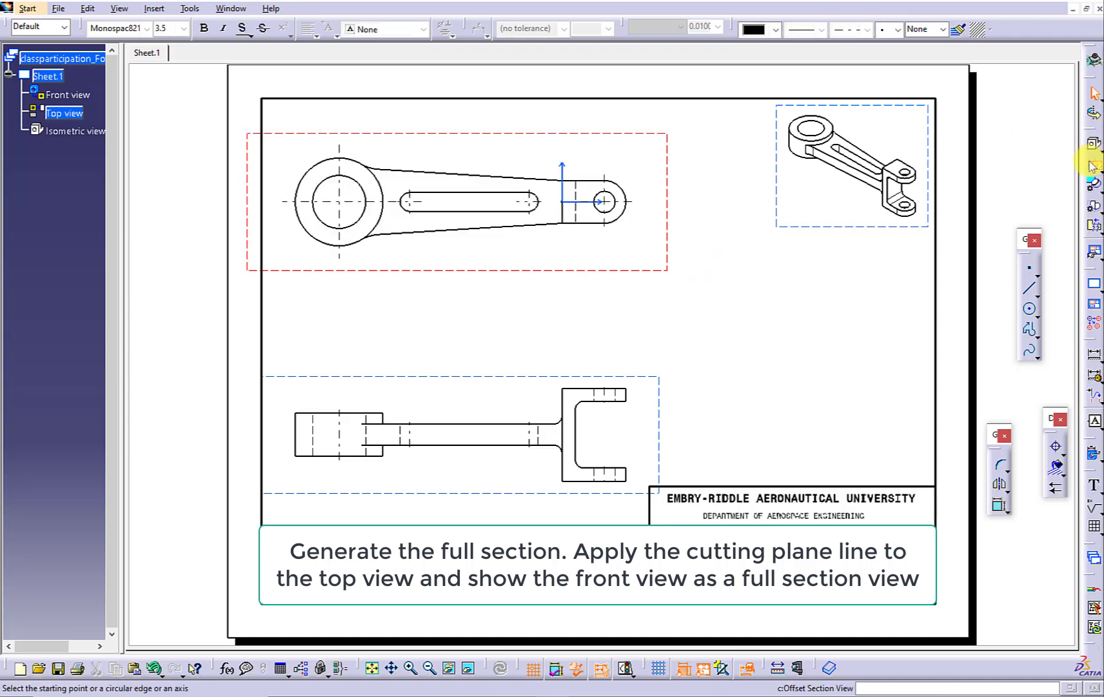
left_click(266, 202)
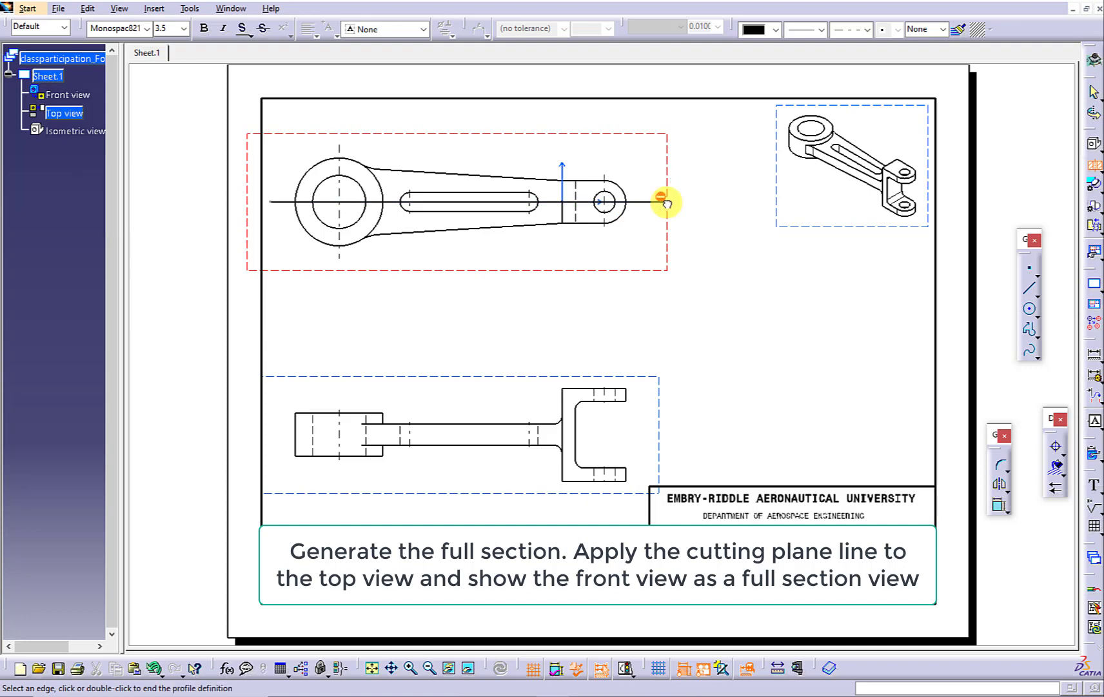
double_click(665, 202)
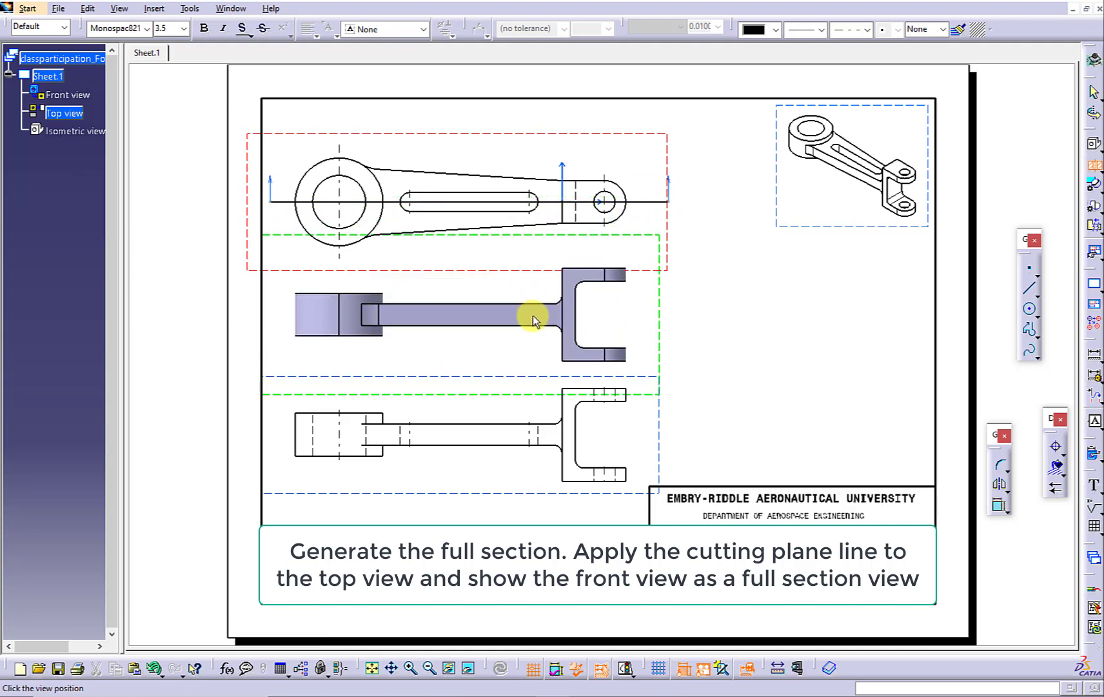
left_click(533, 317)
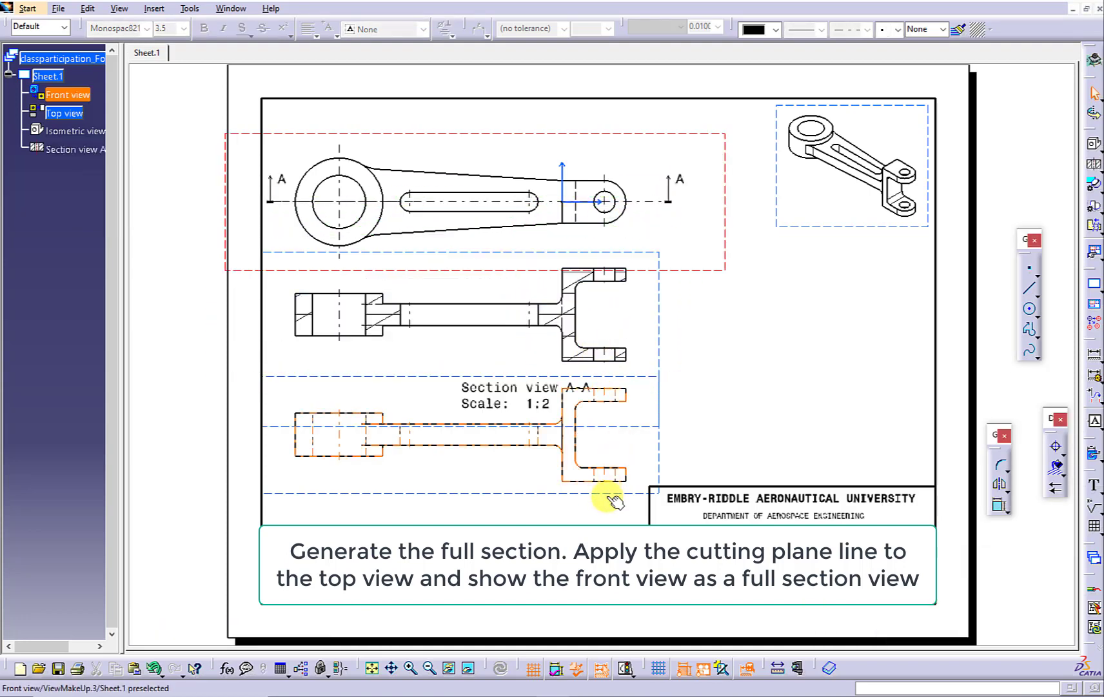
Delete the original front view and the section label, and move section A-A lower
key("Delete")
left_click(500, 389)
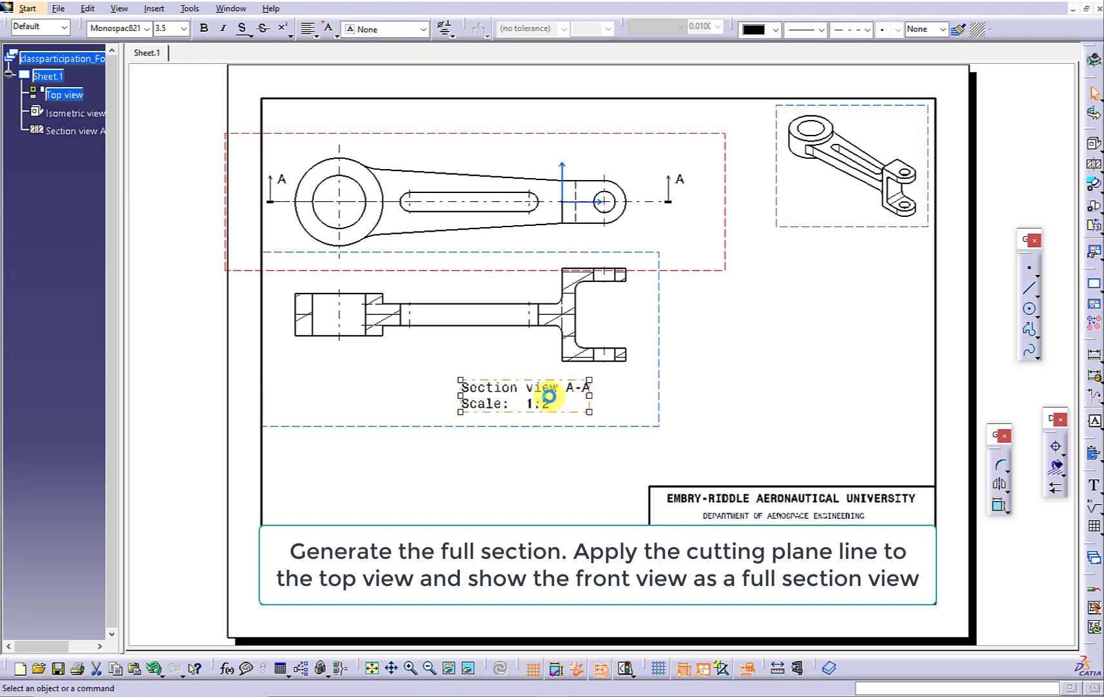
key("Delete")
left_click(549, 396)
left_click_drag(540, 382, 554, 484)
left_click(751, 419)
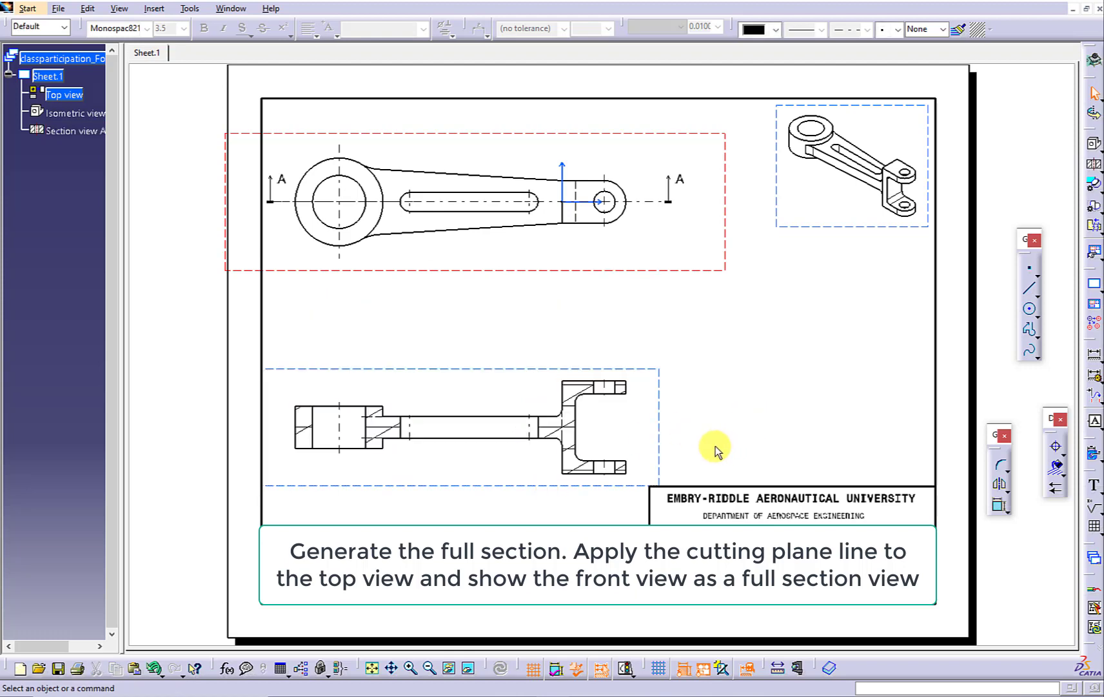
right_click(539, 369)
left_click(564, 445)
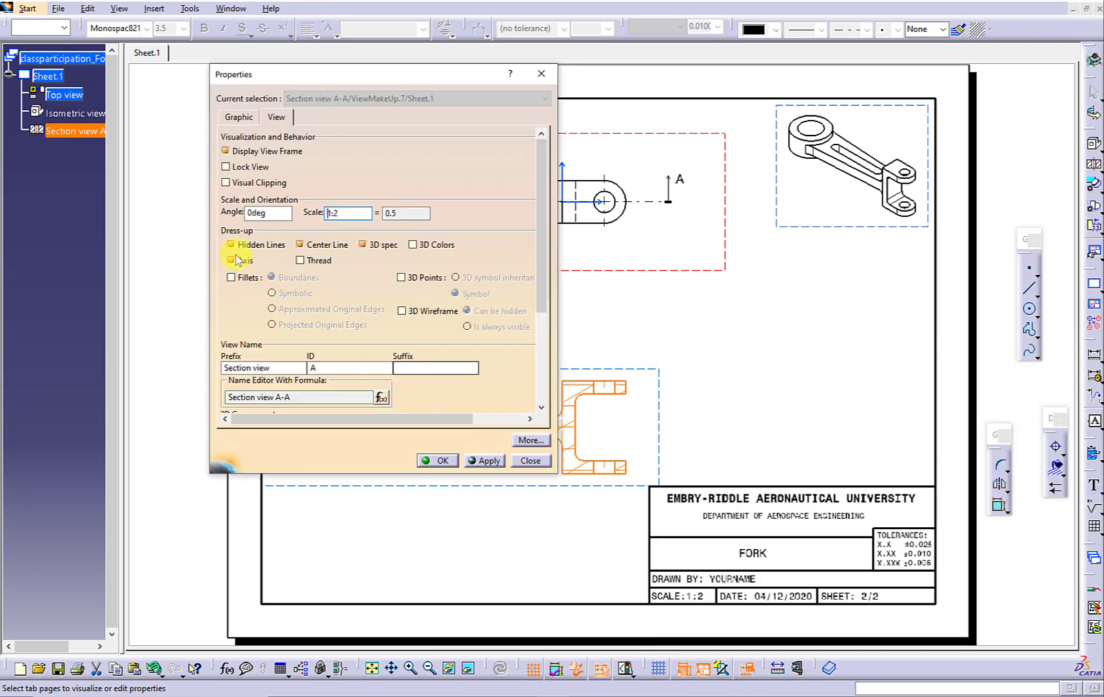
left_click(439, 461)
left_click(779, 414)
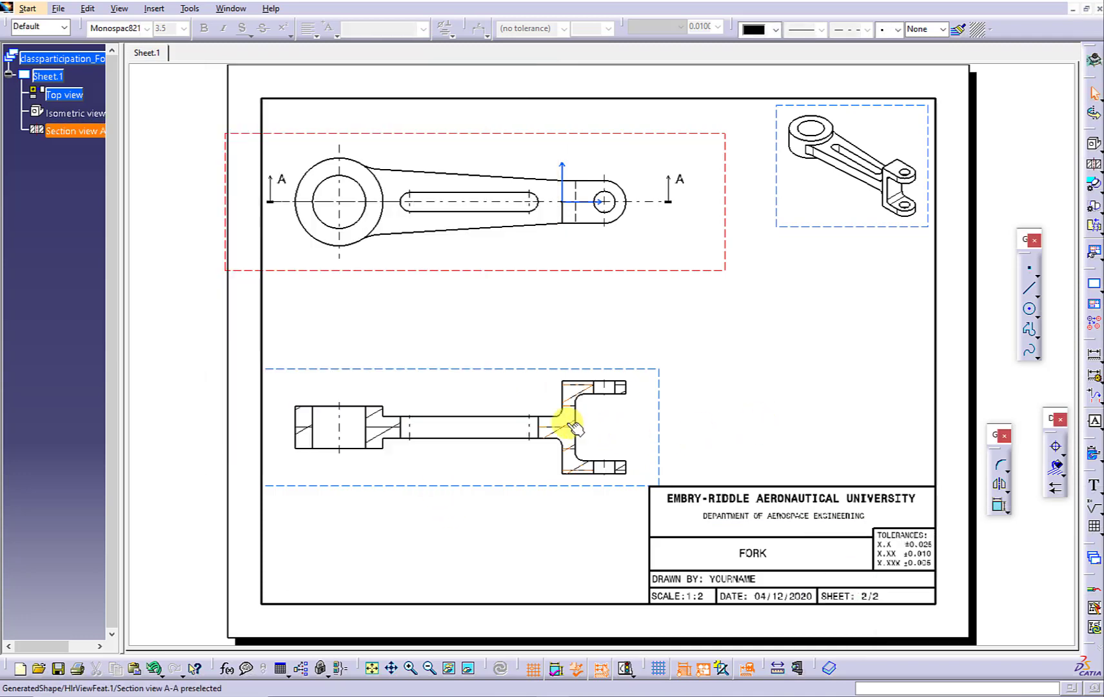
left_click(231, 8)
left_click(270, 97)
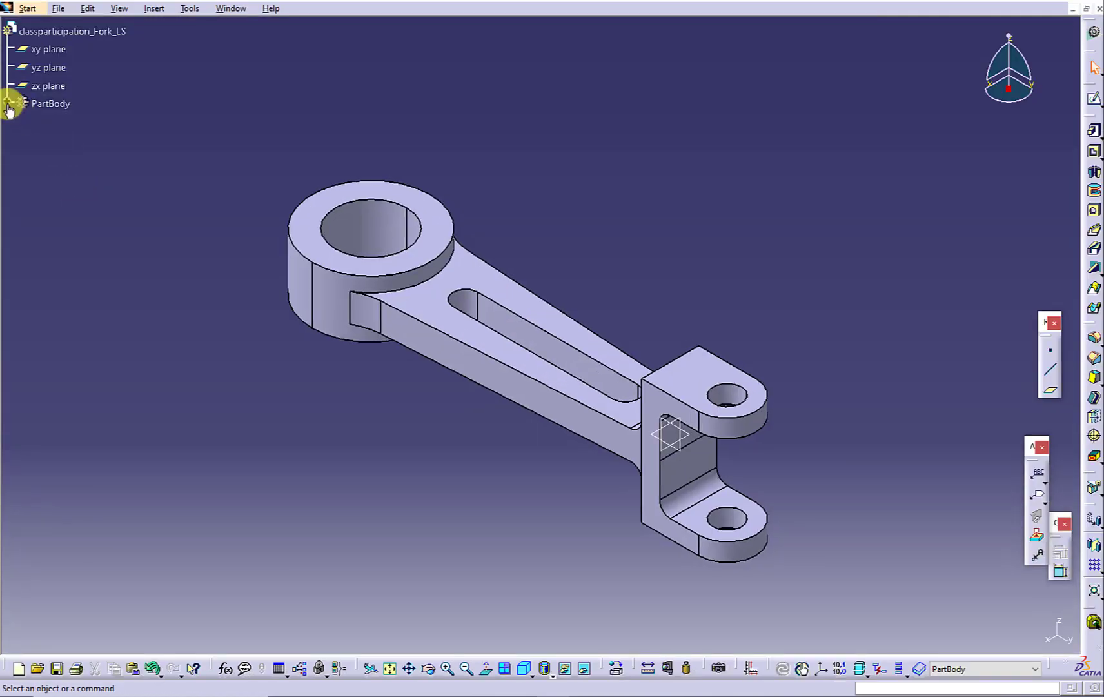
left_click(8, 103)
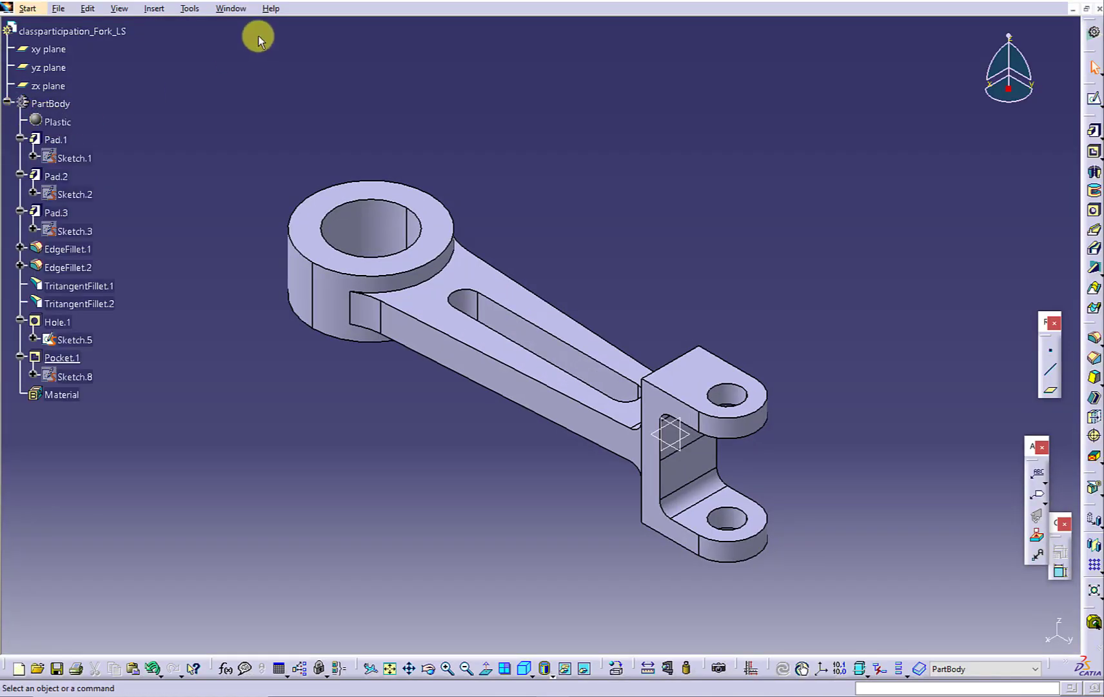
left_click(234, 8)
left_click(258, 113)
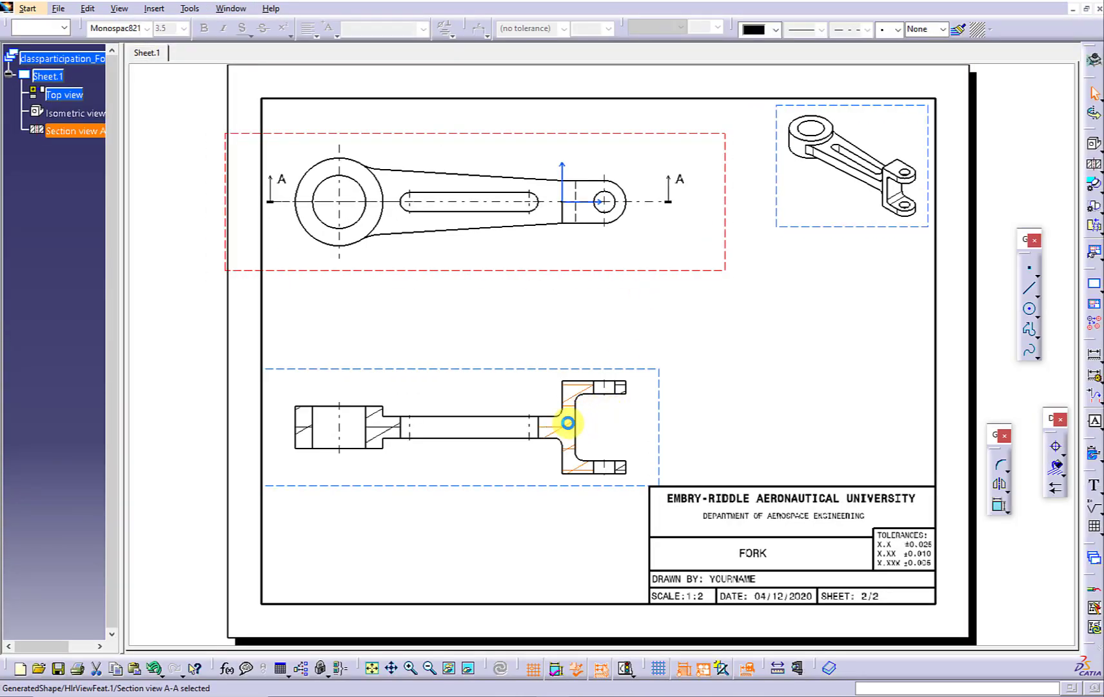
Change section A-A's hatching to the horizontal-line Plastic pattern
double_click(568, 423)
left_click(358, 117)
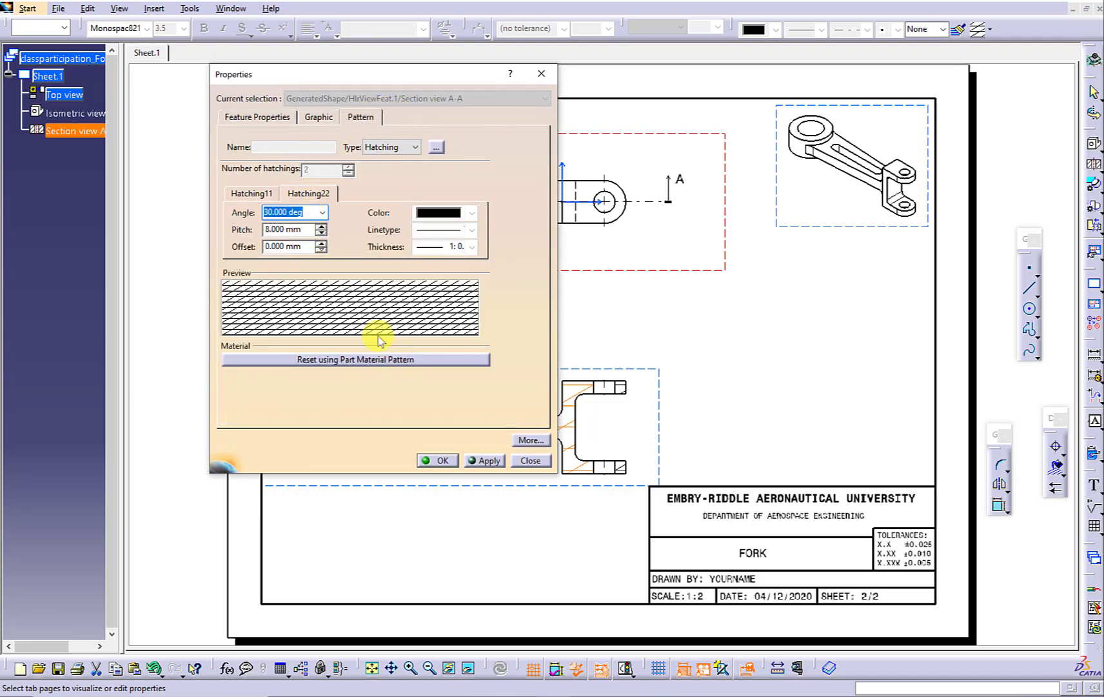
left_click(437, 149)
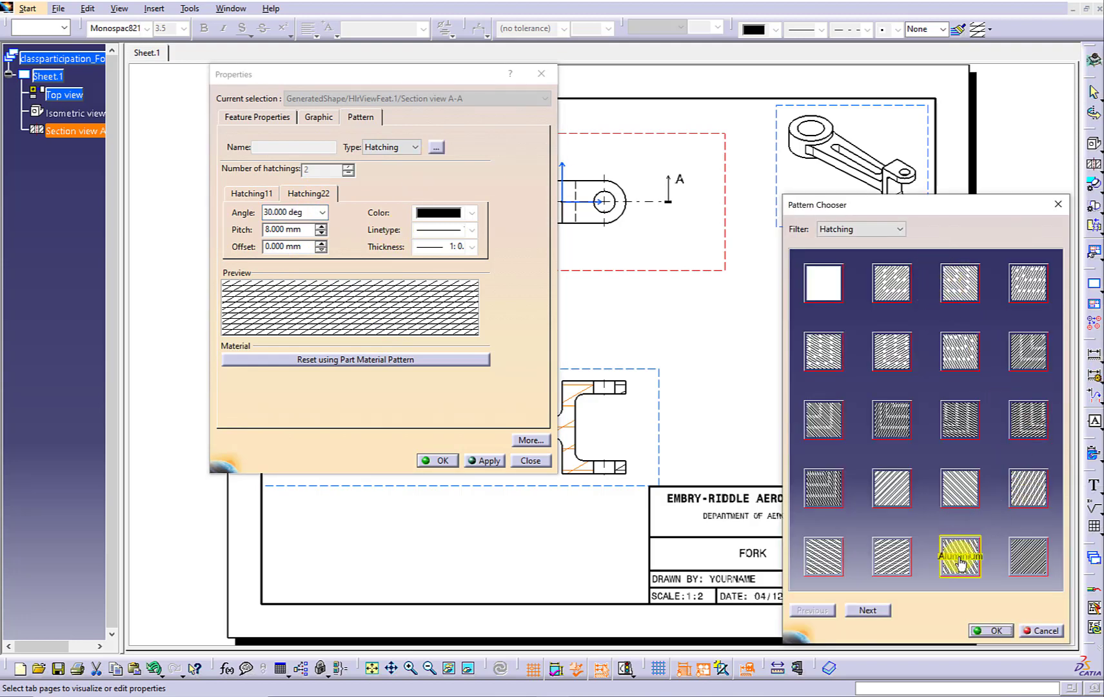
left_click(869, 610)
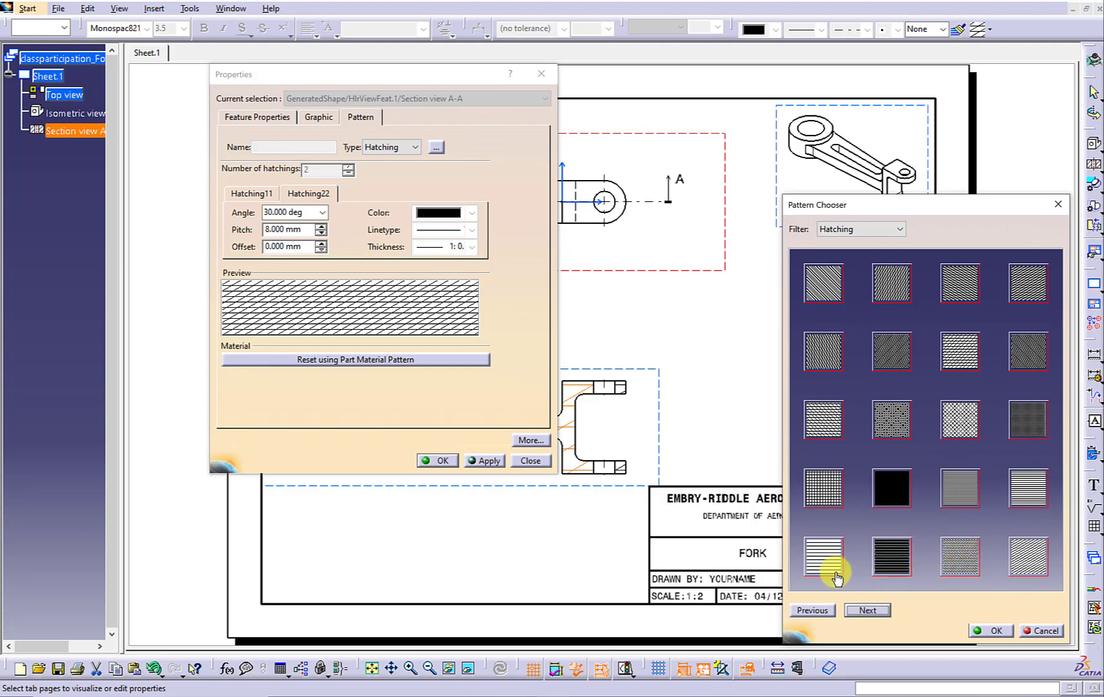
left_click(882, 566)
left_click(993, 630)
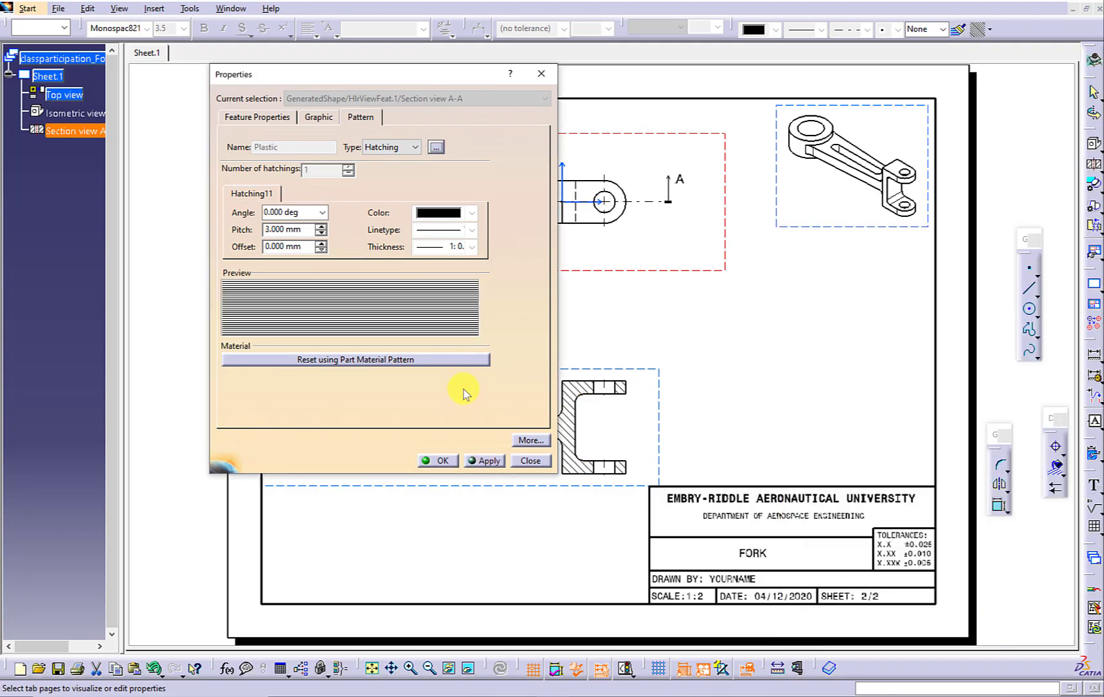
left_click(488, 461)
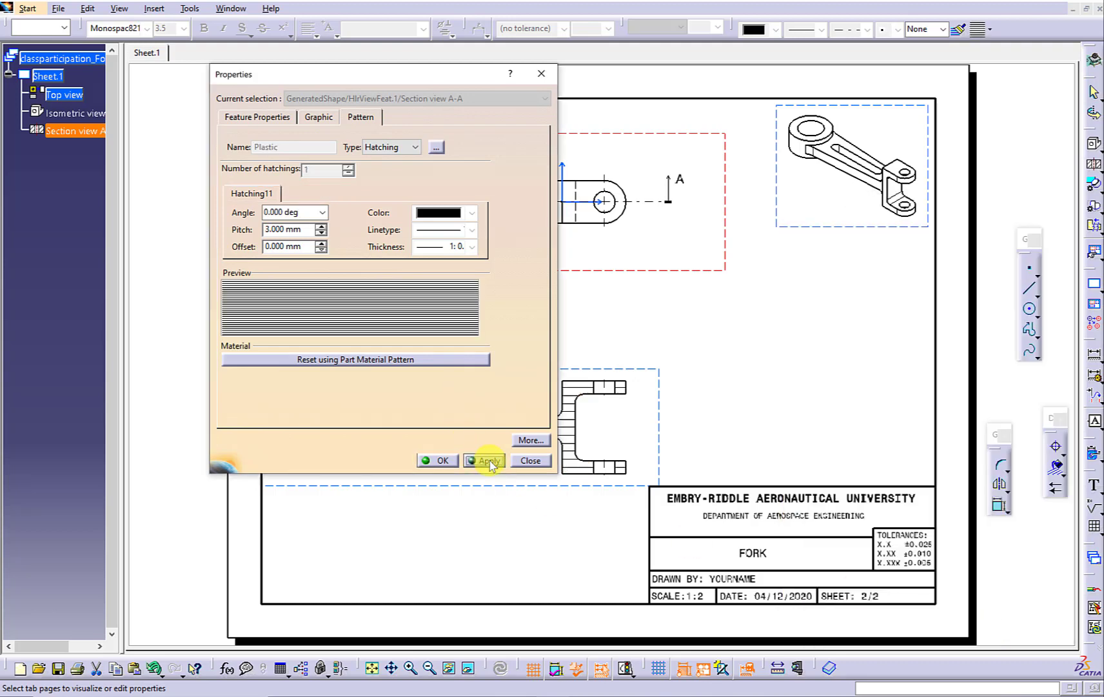
left_click(456, 462)
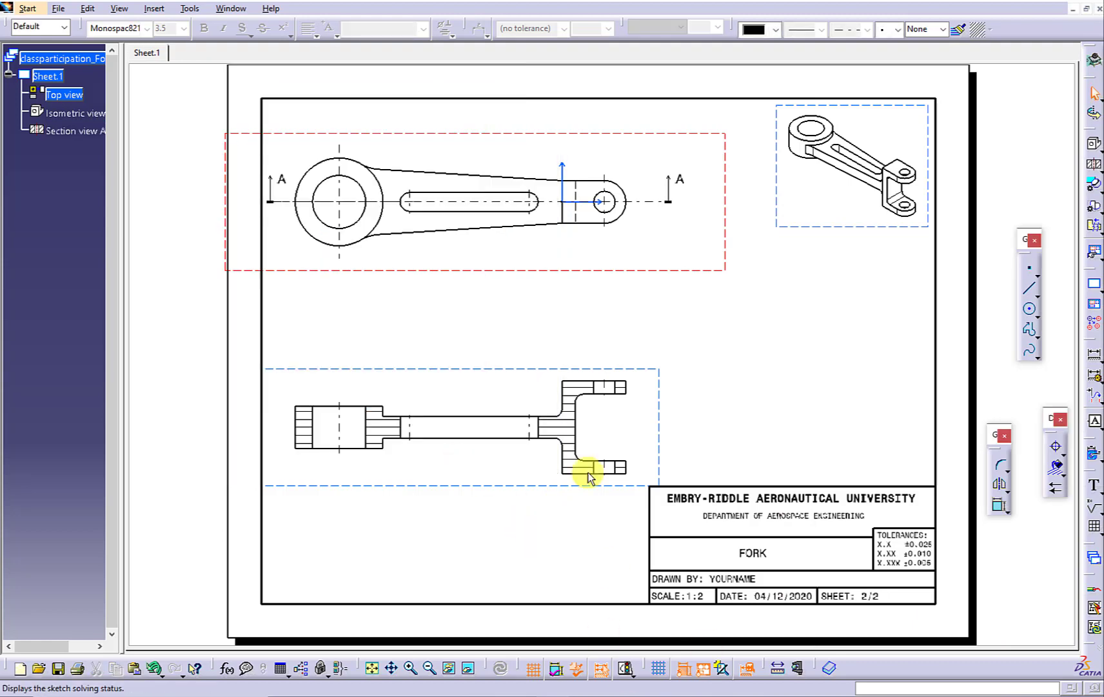
Extend the upper lug's axis line beyond its outline and check against the assignment PDF
left_click(608, 474)
left_click(644, 454)
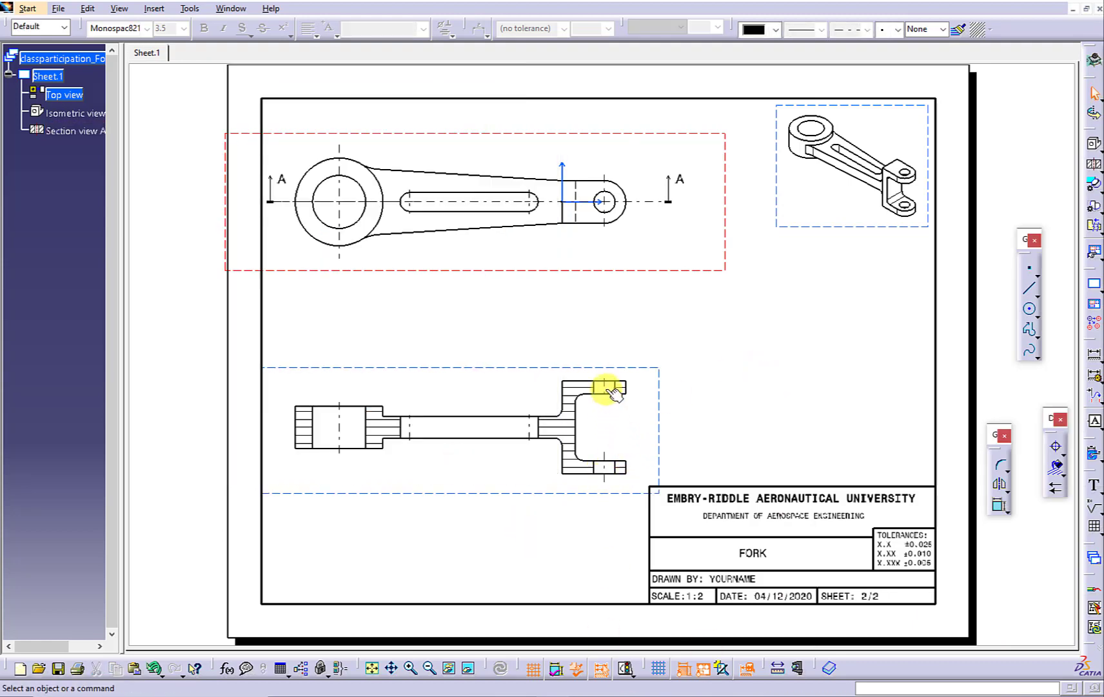
left_click(603, 390)
left_click_drag(606, 404, 604, 409)
left_click(742, 322)
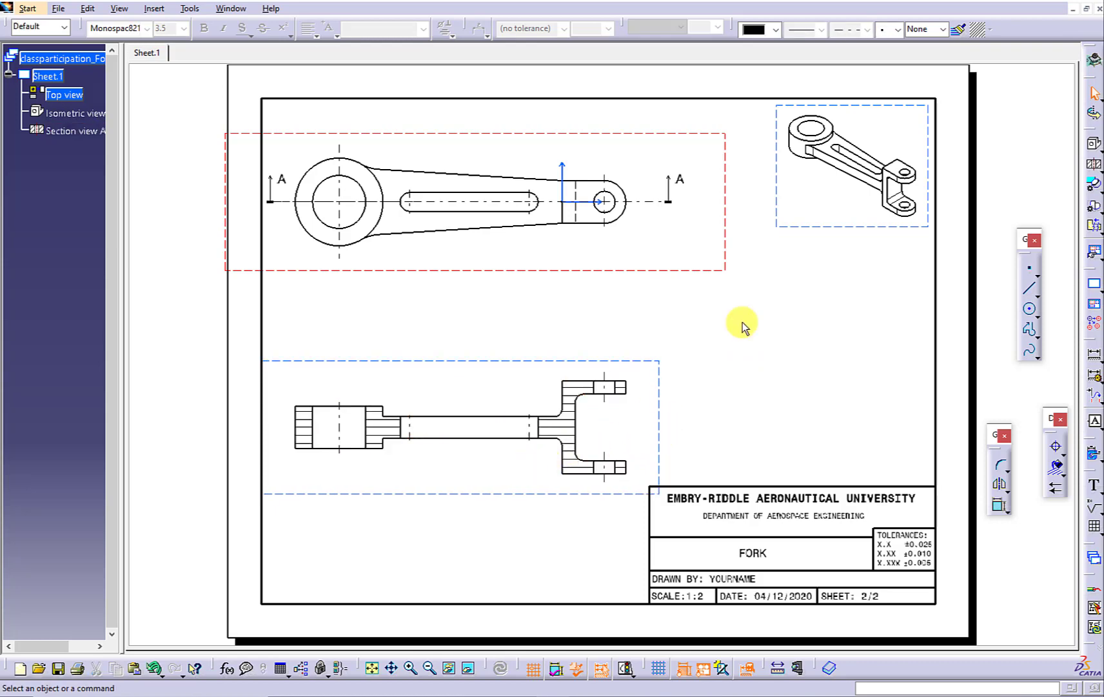
key("alt+Tab")
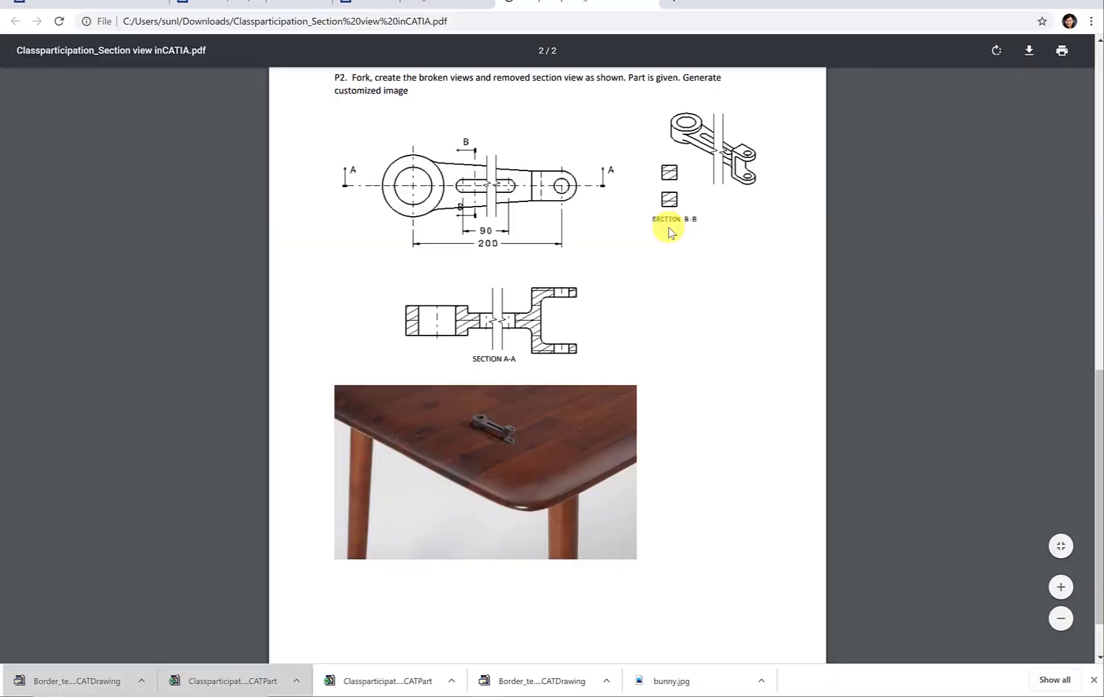
key("alt+Tab")
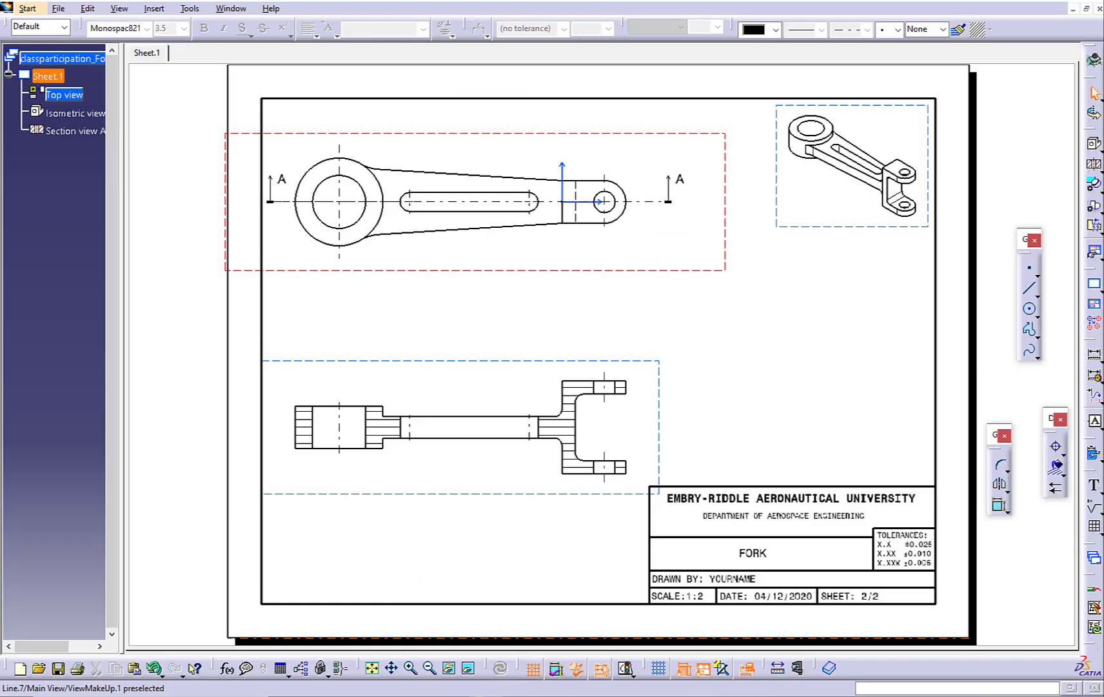
Cut offset section B-B across the top view's slotted arm and place it beside the isometric view
left_click(1096, 166)
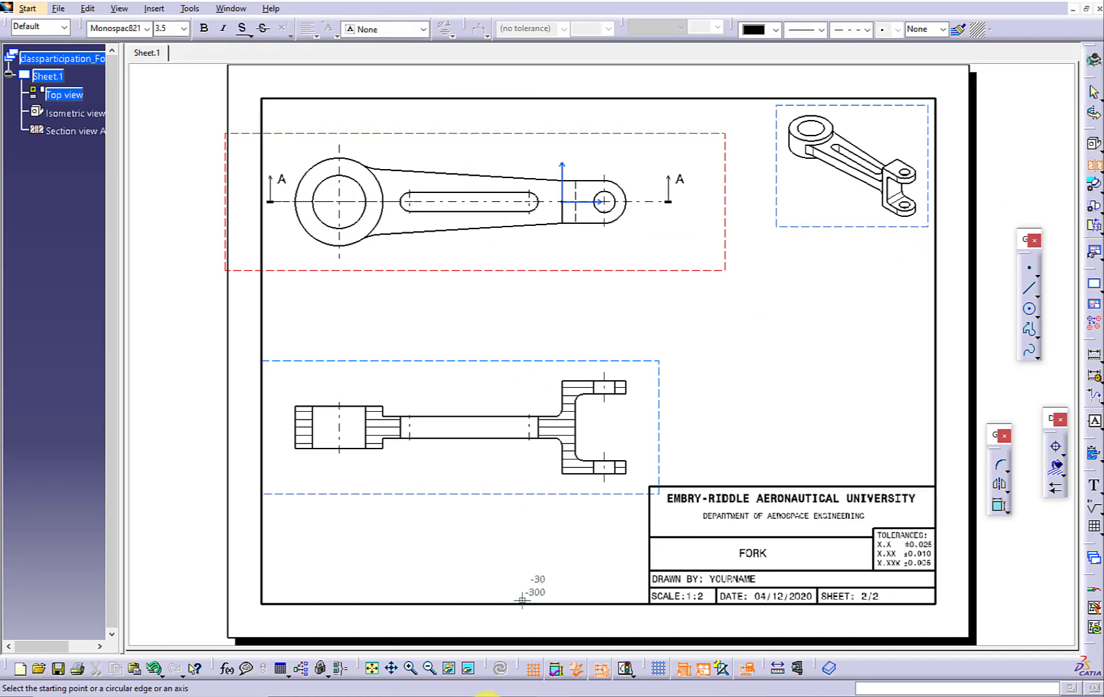
left_click(487, 694)
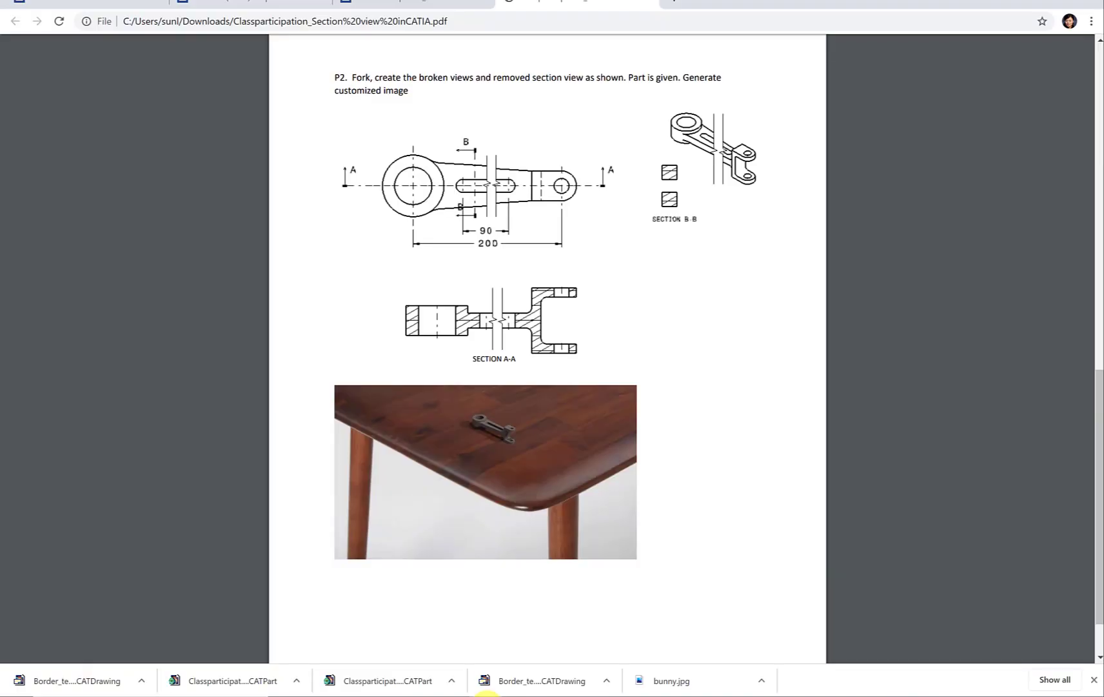
left_click(487, 694)
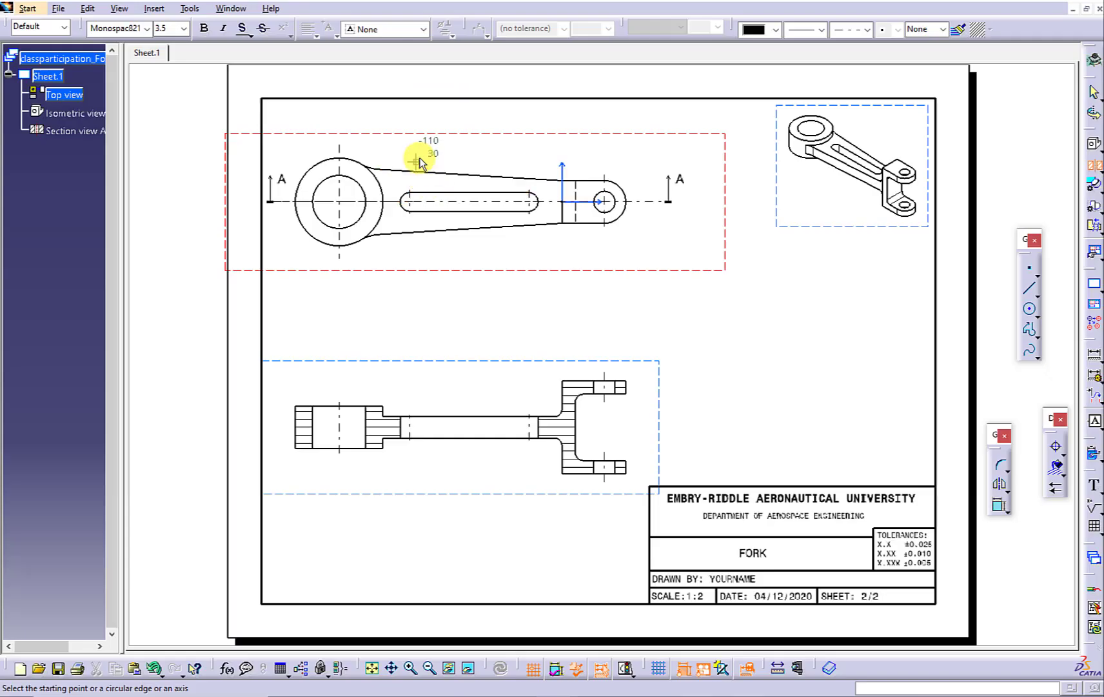
left_click(417, 158)
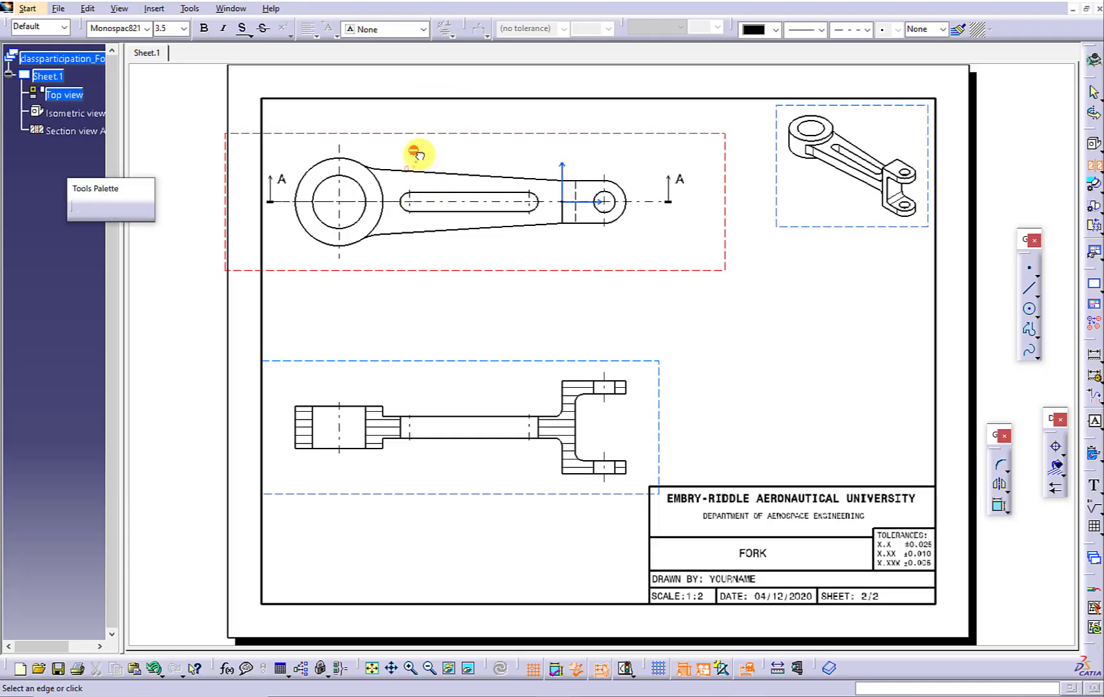
double_click(416, 243)
left_click(759, 243)
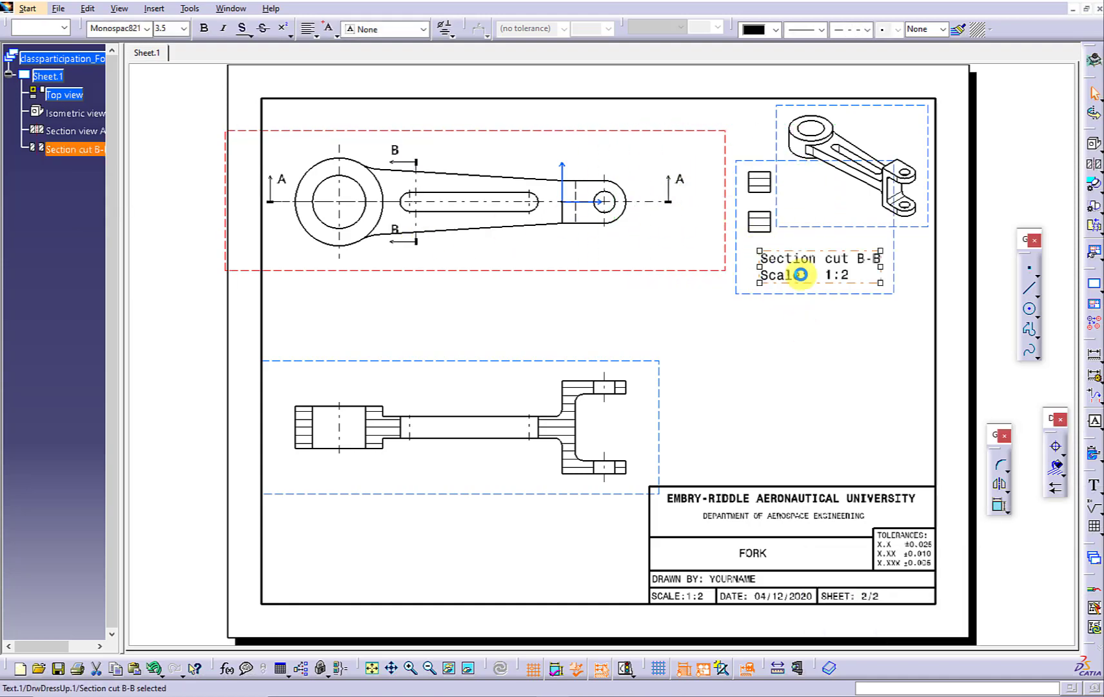
Delete the generated B-B label and add a 'SECTION A-A' caption below section A-A
key("Delete")
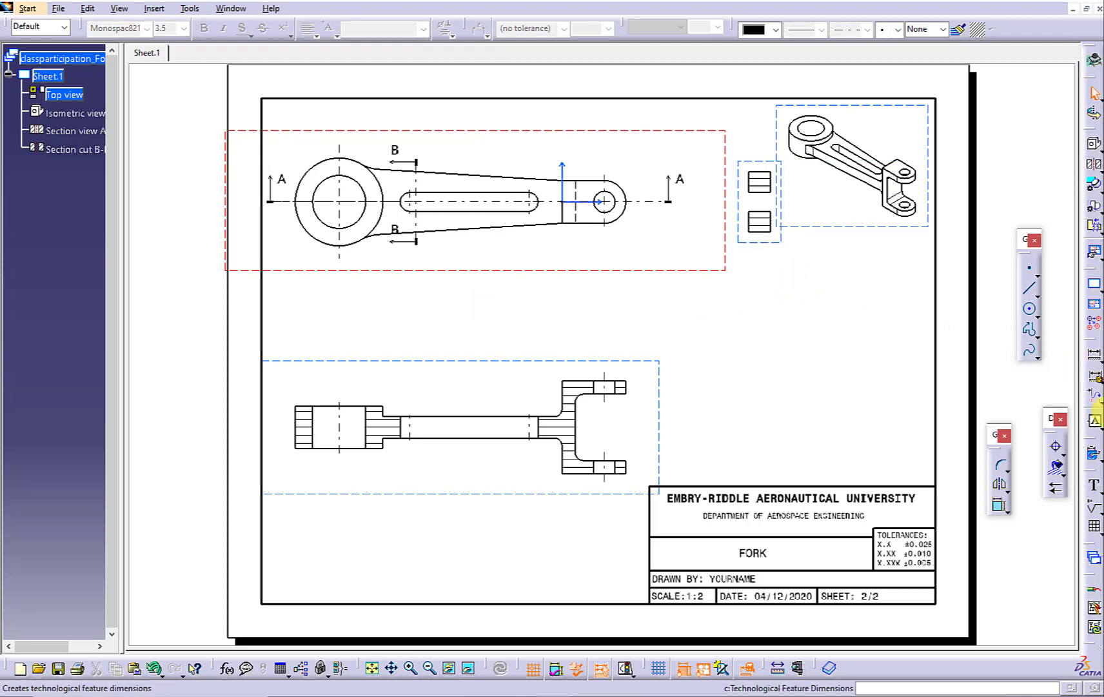
left_click(1095, 485)
left_click(406, 485)
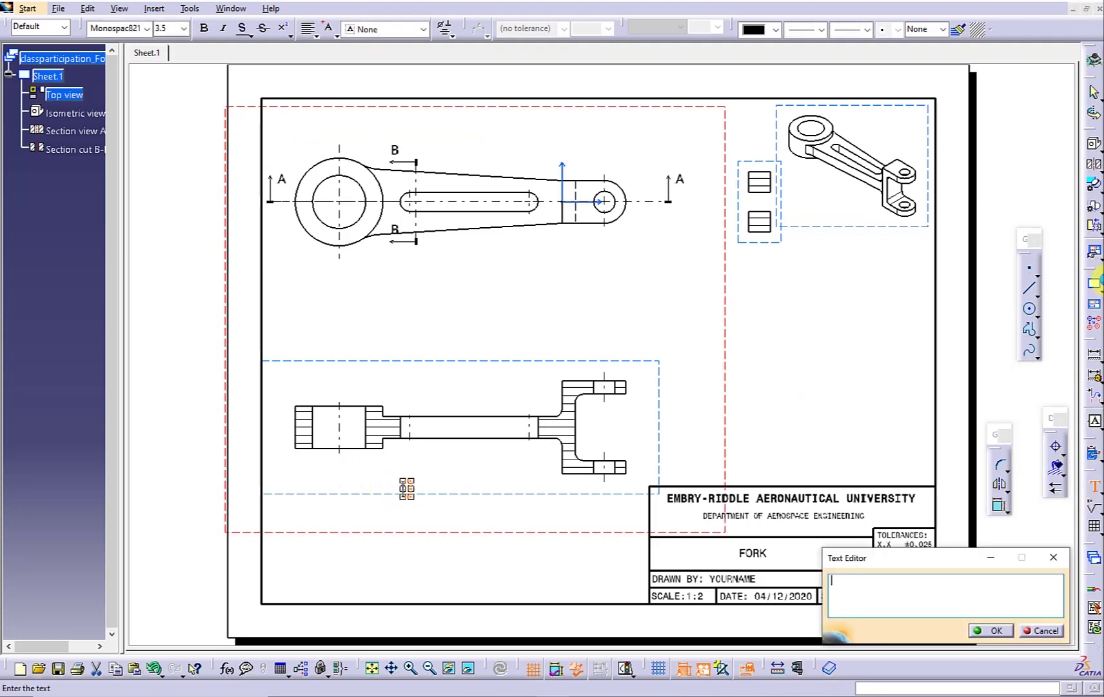
type("SECTION A-A")
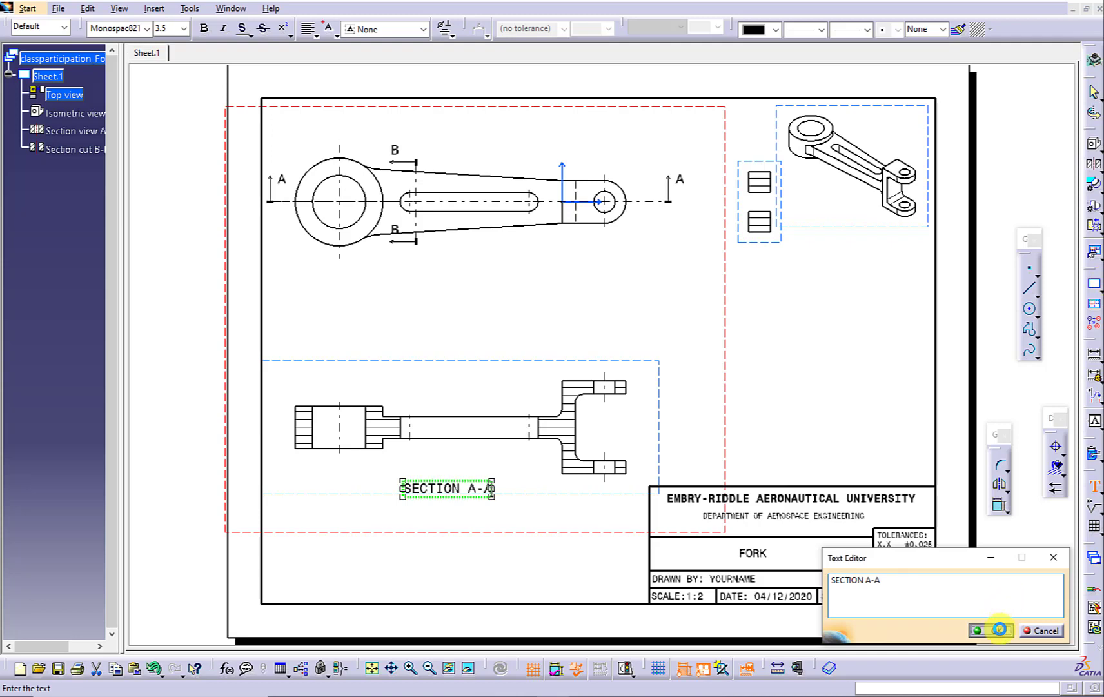
left_click(1000, 629)
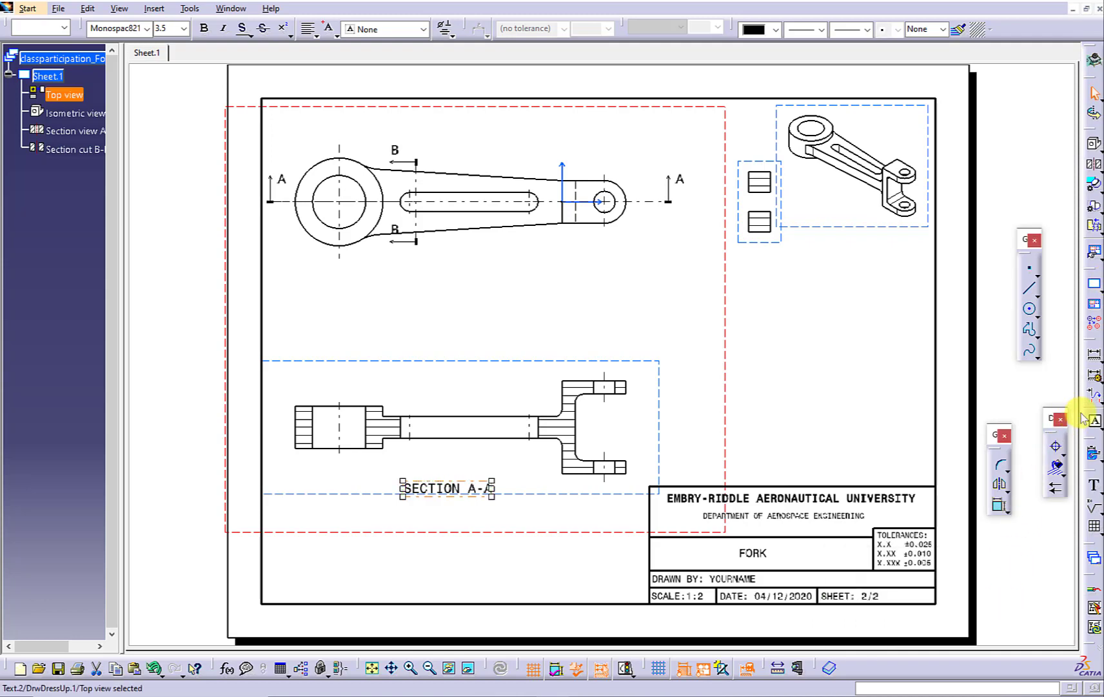
Add a 'SECTION B-B' caption centred under the B-B section view
left_click(746, 255)
type("SECTION B")
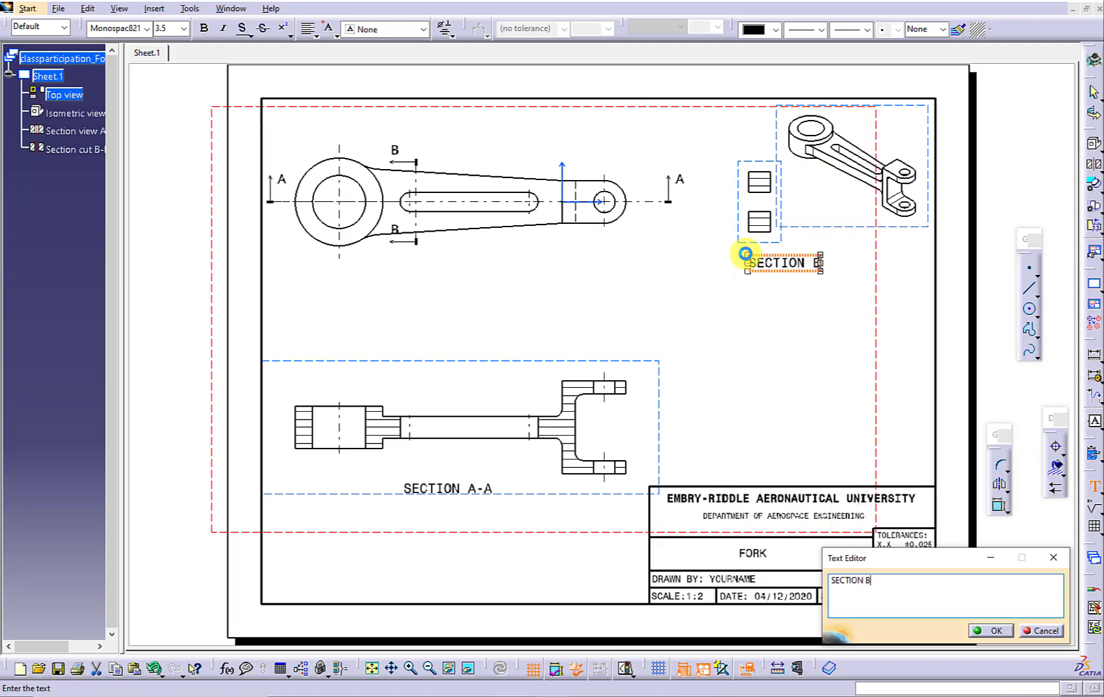
type("-B")
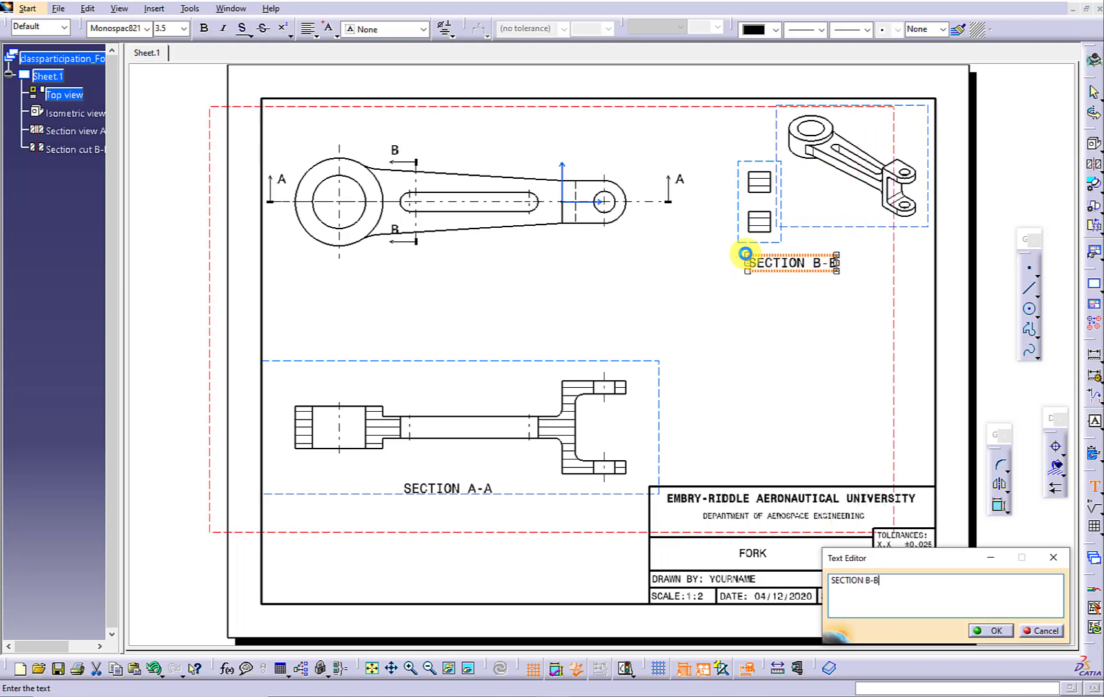
left_click(992, 630)
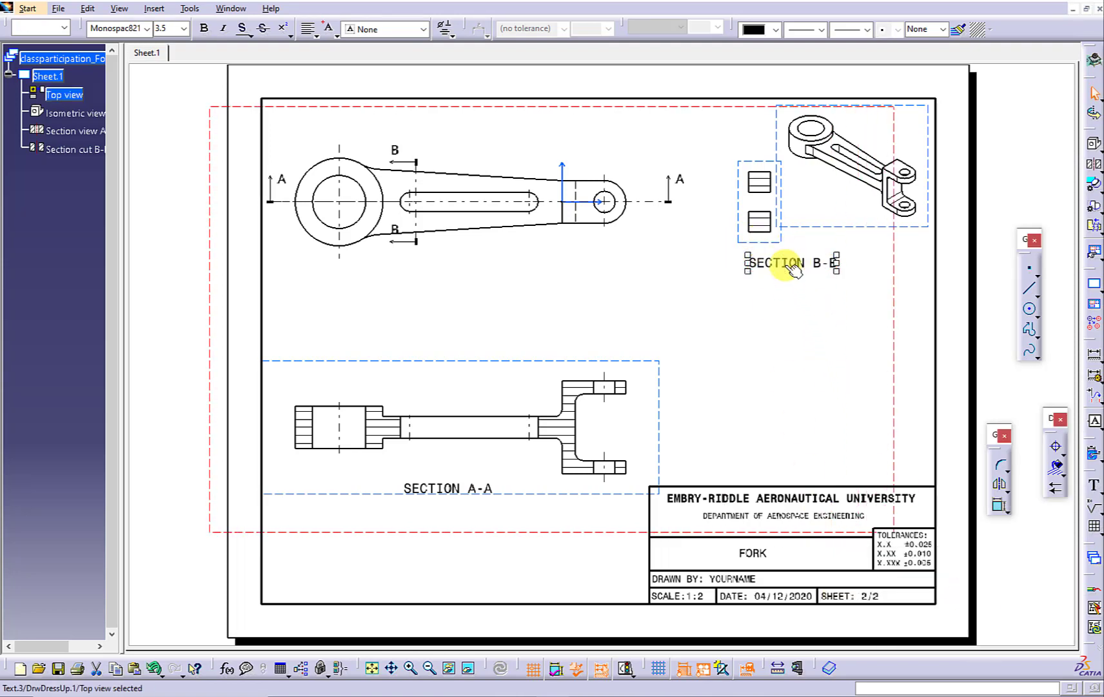
left_click_drag(795, 270, 767, 263)
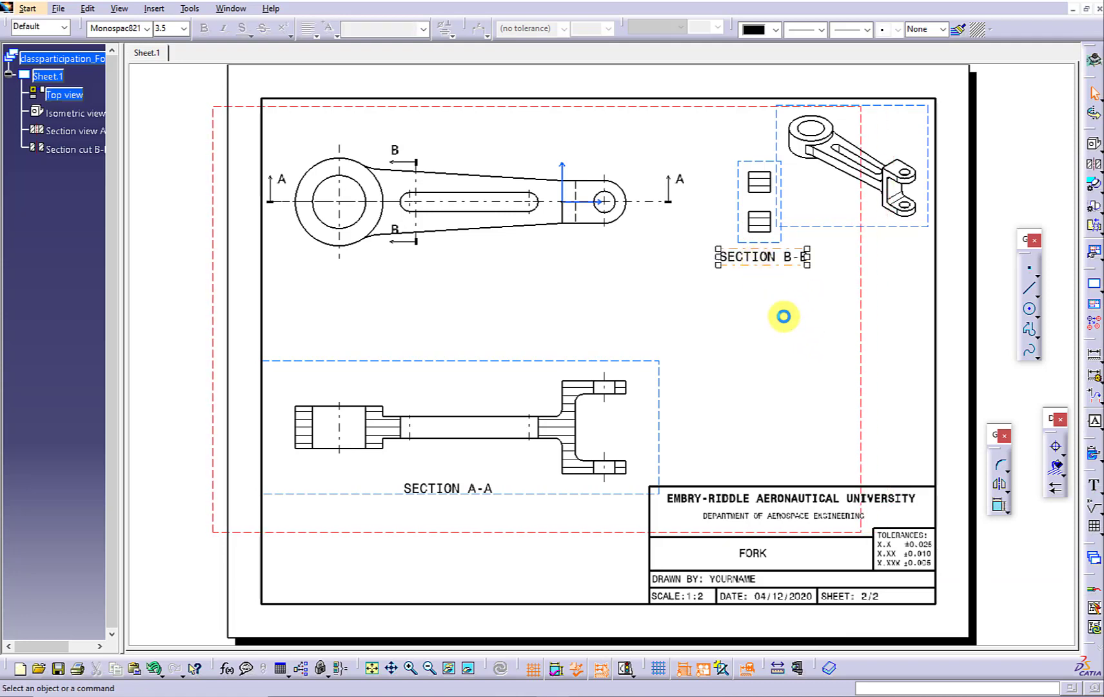
left_click(839, 322)
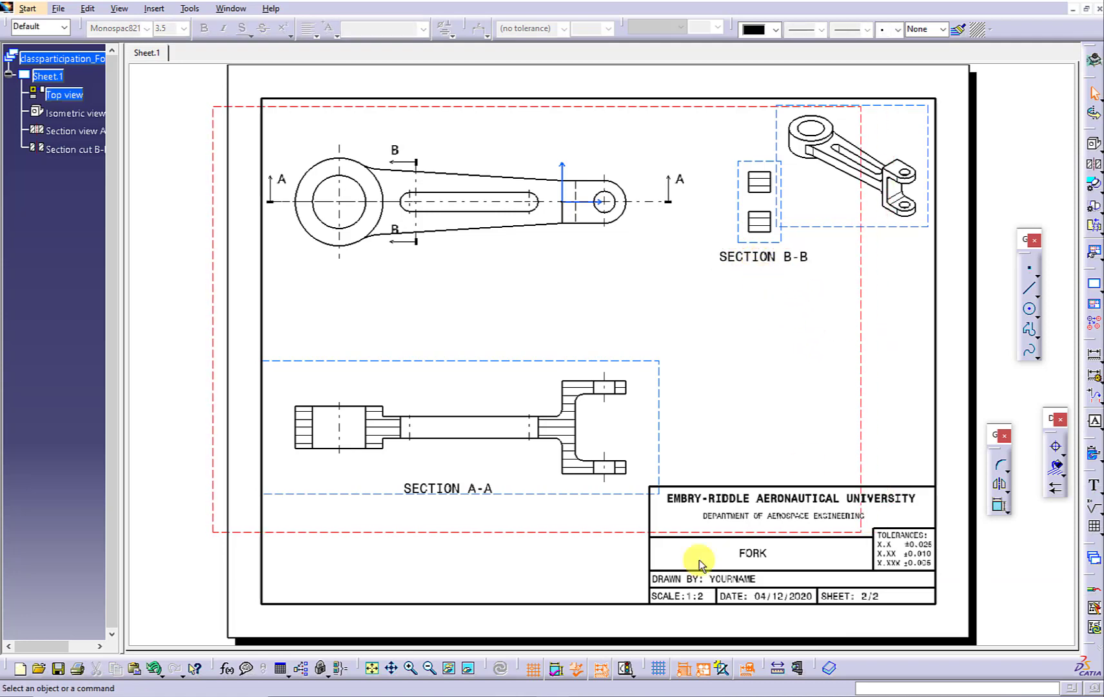
Turn the top view into a broken view with two vertical break lines across the arm
left_click(1095, 229)
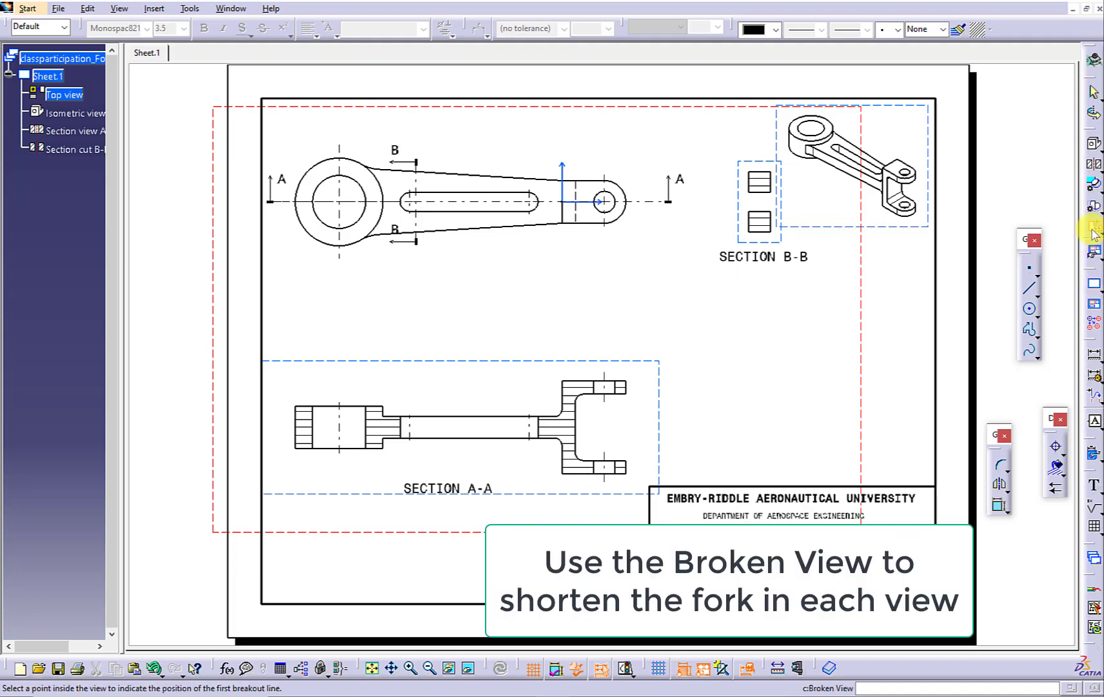
left_click(430, 202)
left_click(432, 216)
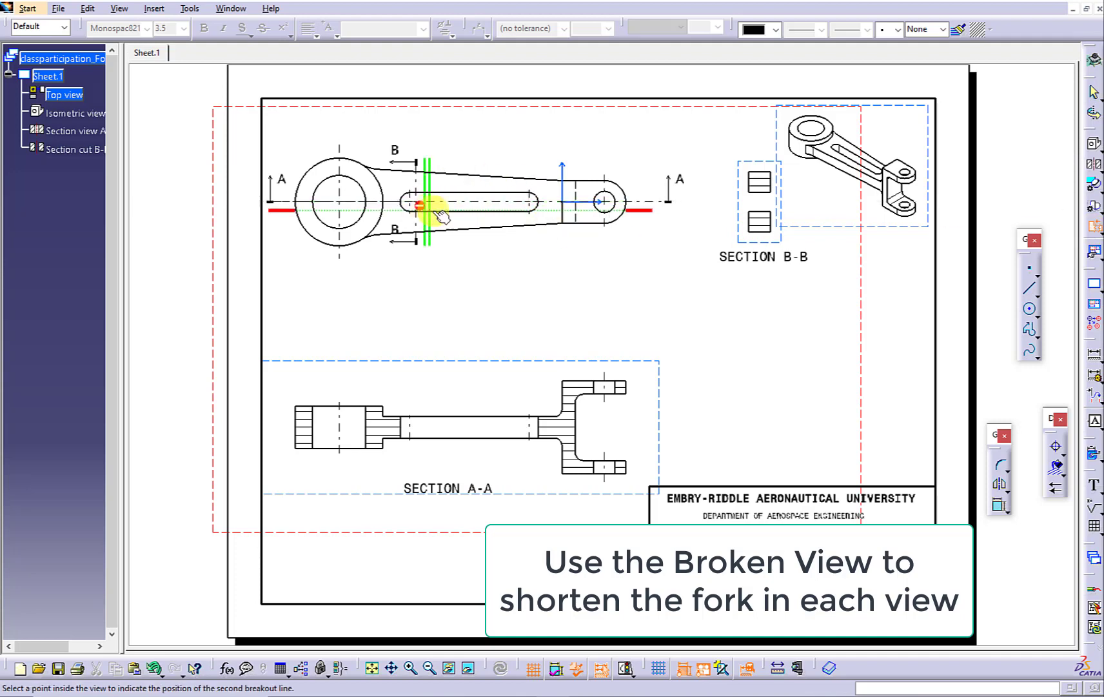
left_click(523, 213)
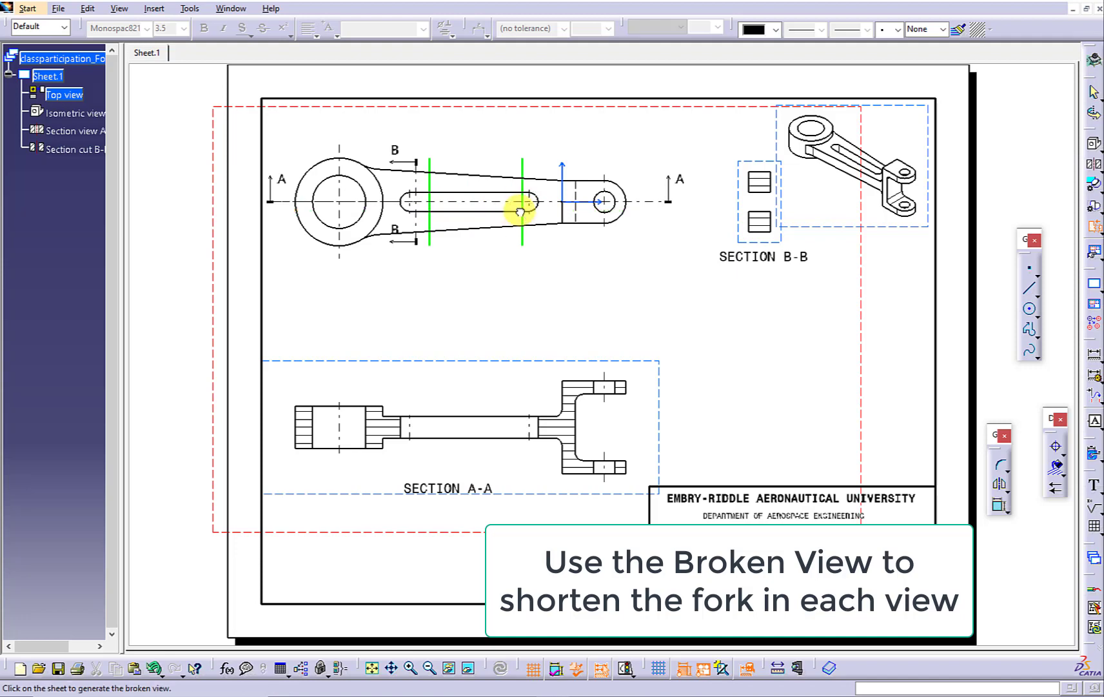
left_click(519, 237)
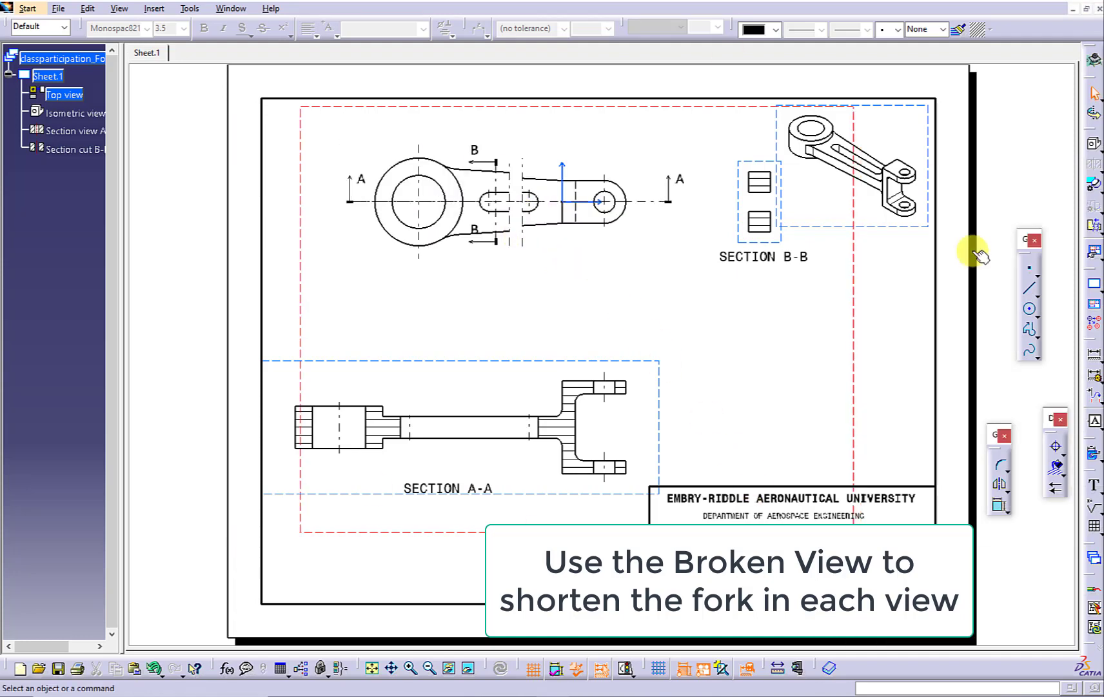
Activate Section A-A and shorten it with two vertical break lines across the arm
double_click(452, 361)
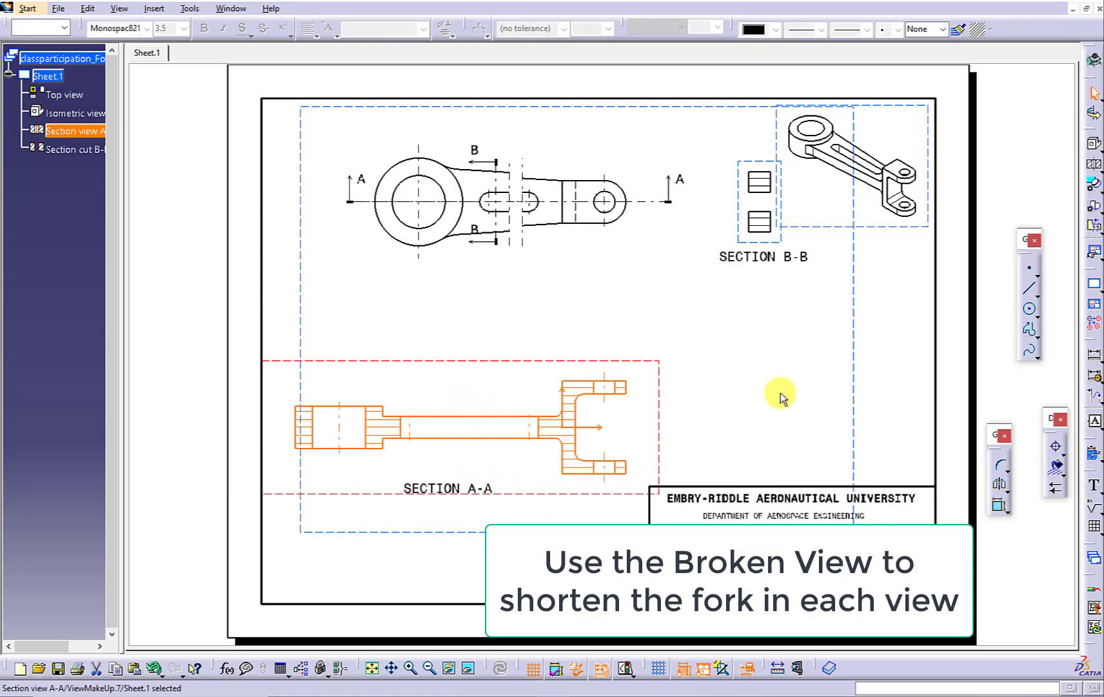
left_click(1095, 226)
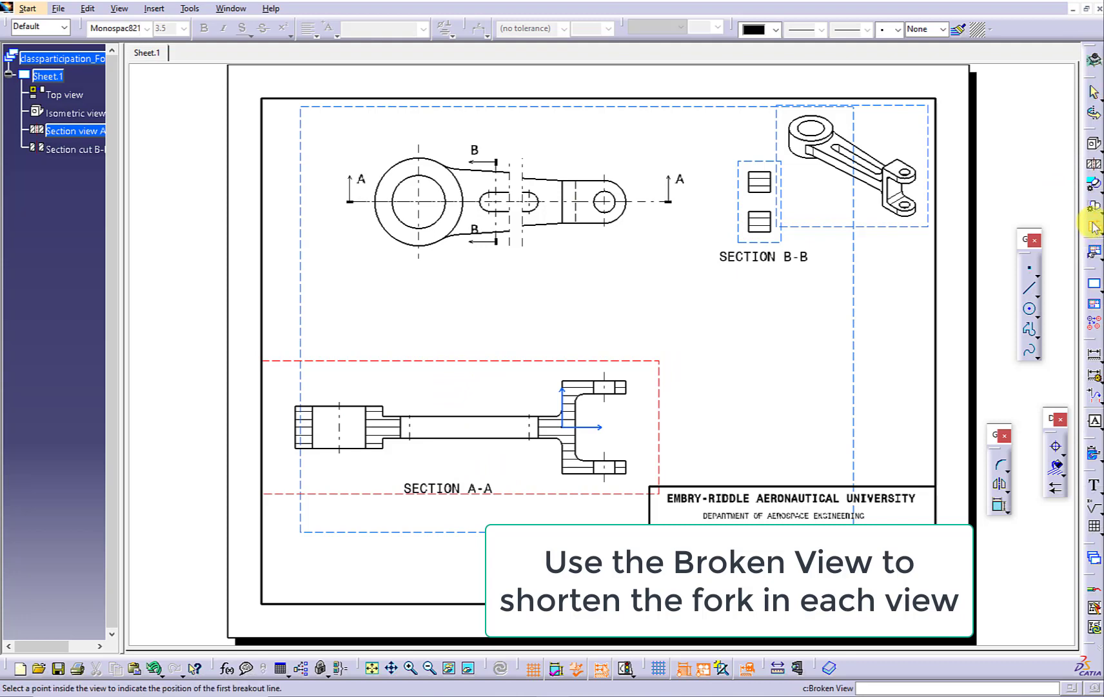
left_click(429, 428)
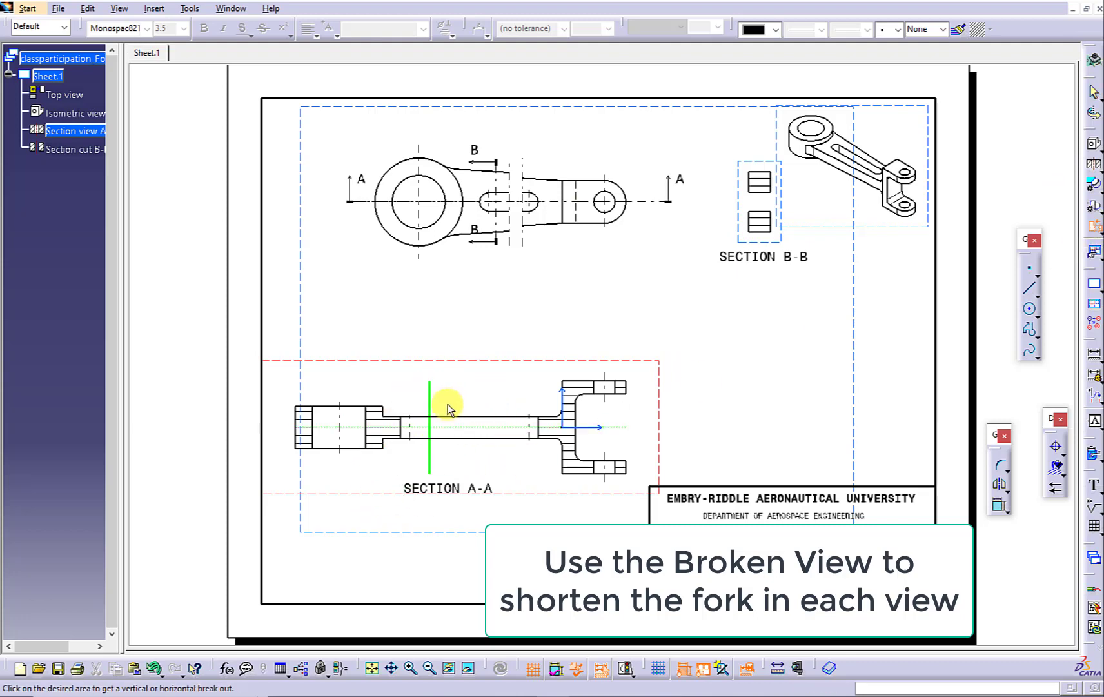
left_click(431, 413)
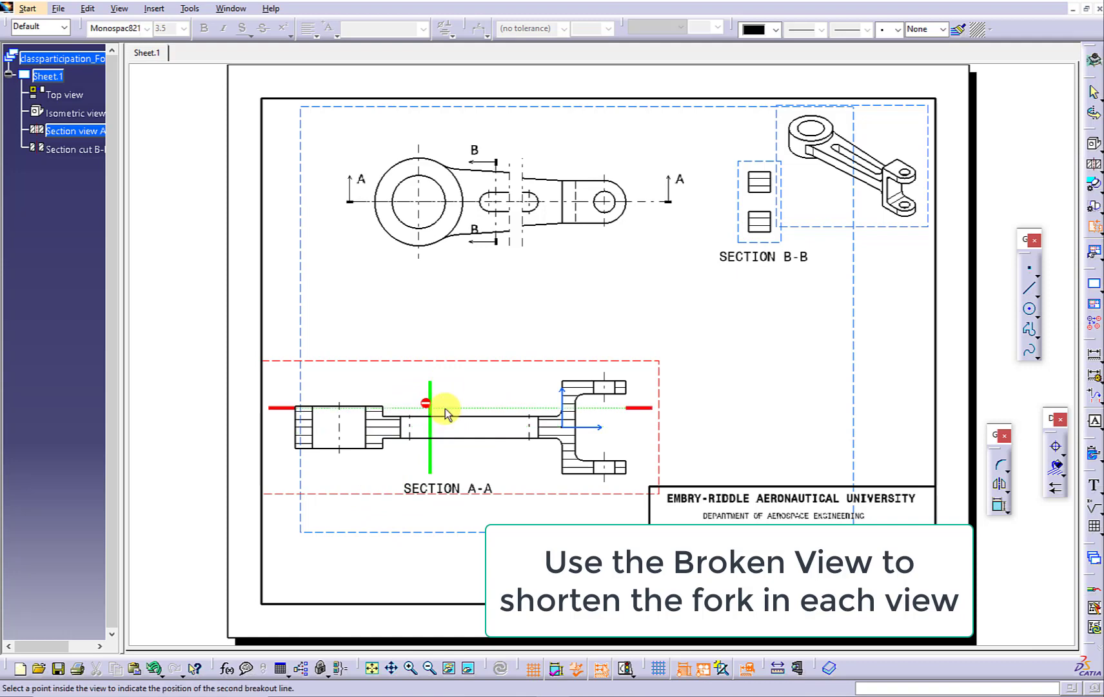
left_click(523, 413)
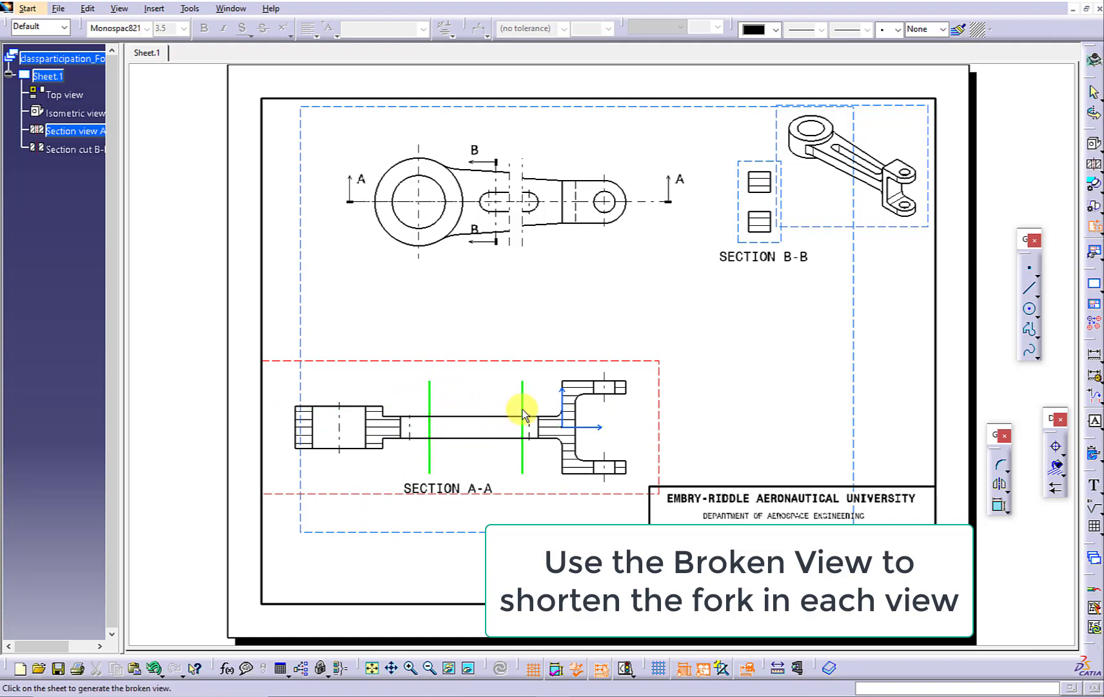
left_click(518, 411)
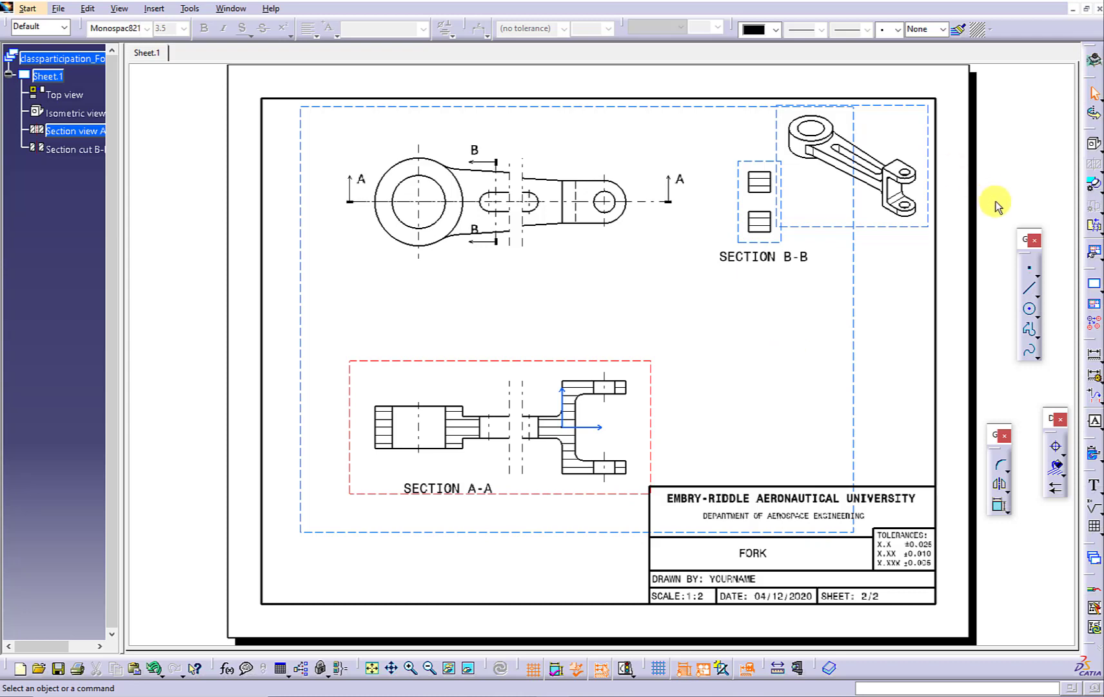
In the fork part, measure the slot length as 90mm
left_click(232, 9)
left_click(271, 97)
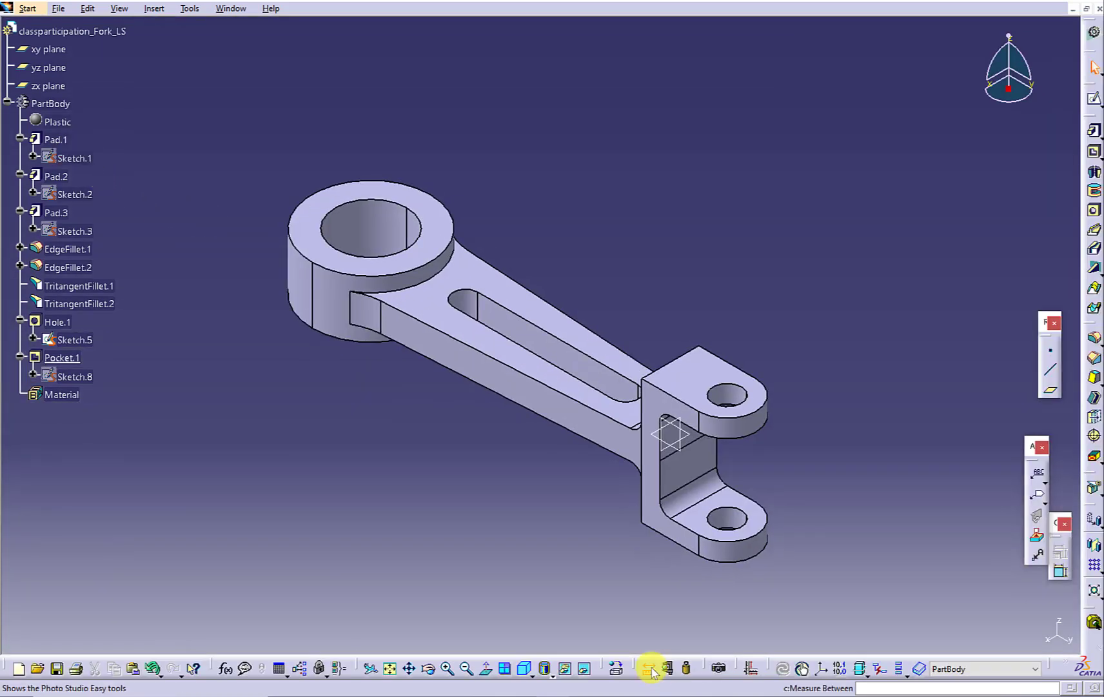
left_click(650, 669)
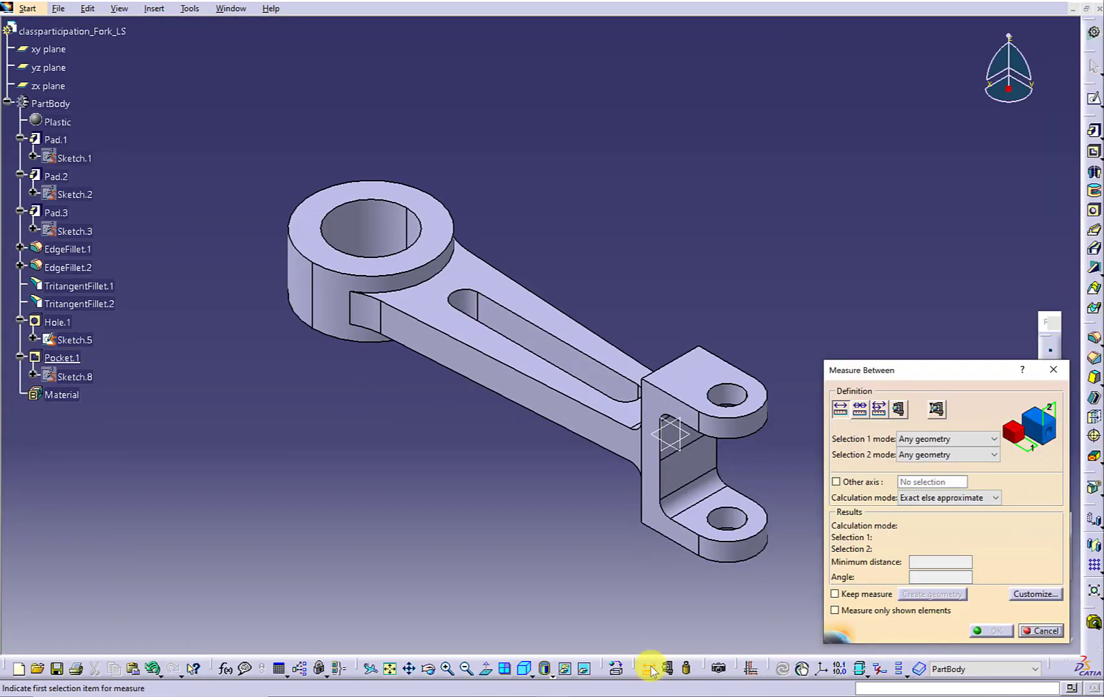
left_click(464, 302)
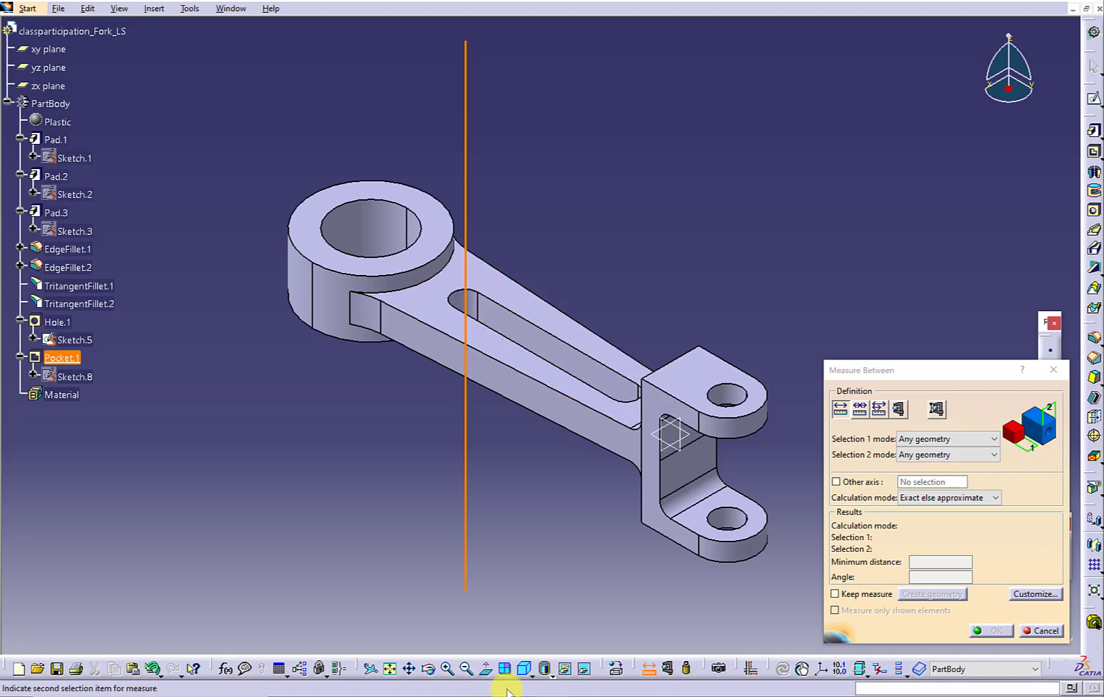
left_click(428, 668)
left_click_drag(406, 615, 504, 562)
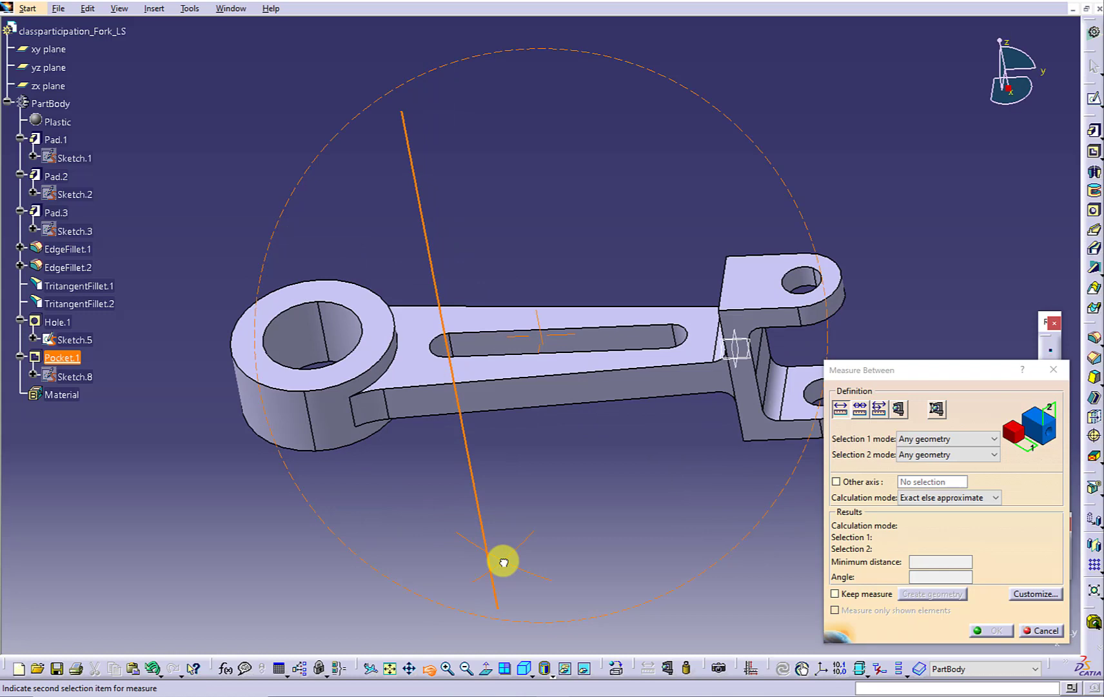
left_click(678, 337)
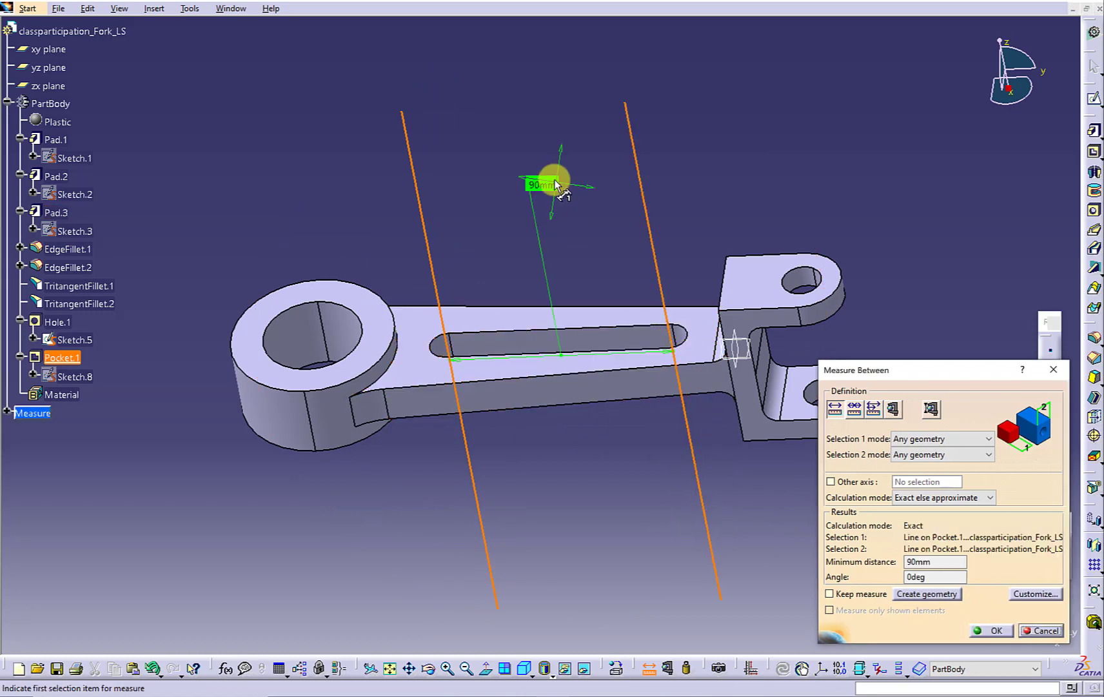
Measure 200mm between the small and big hole axes, then reset to isometric view
left_click(806, 281)
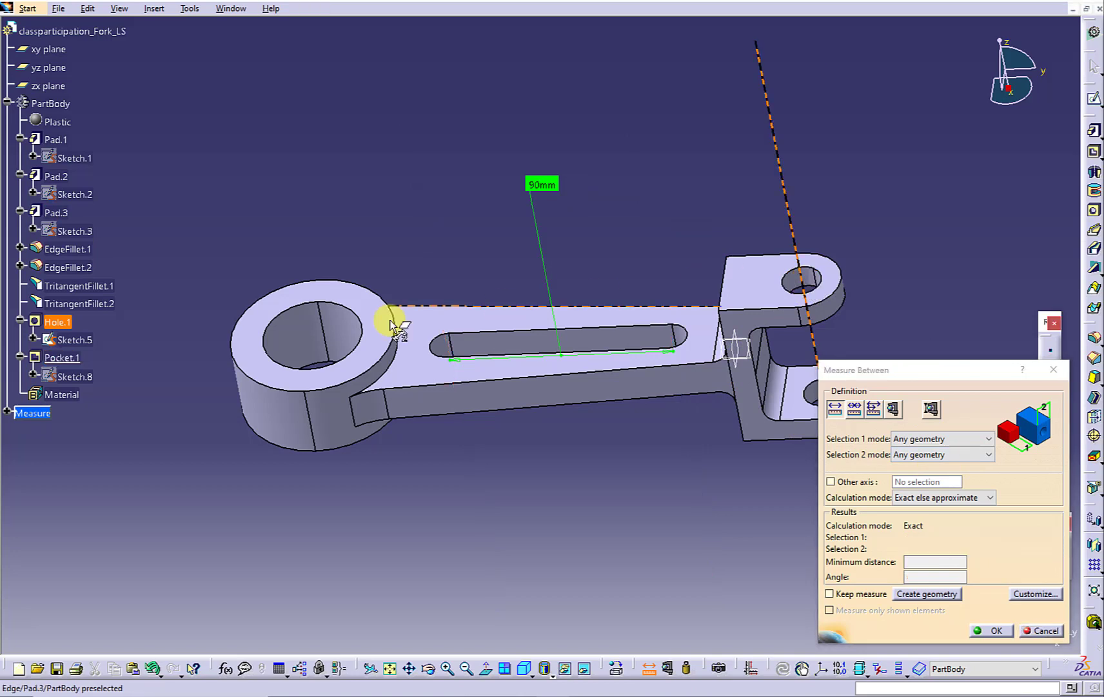
left_click(311, 324)
scroll(600, 392, "down", 3)
left_click(389, 668)
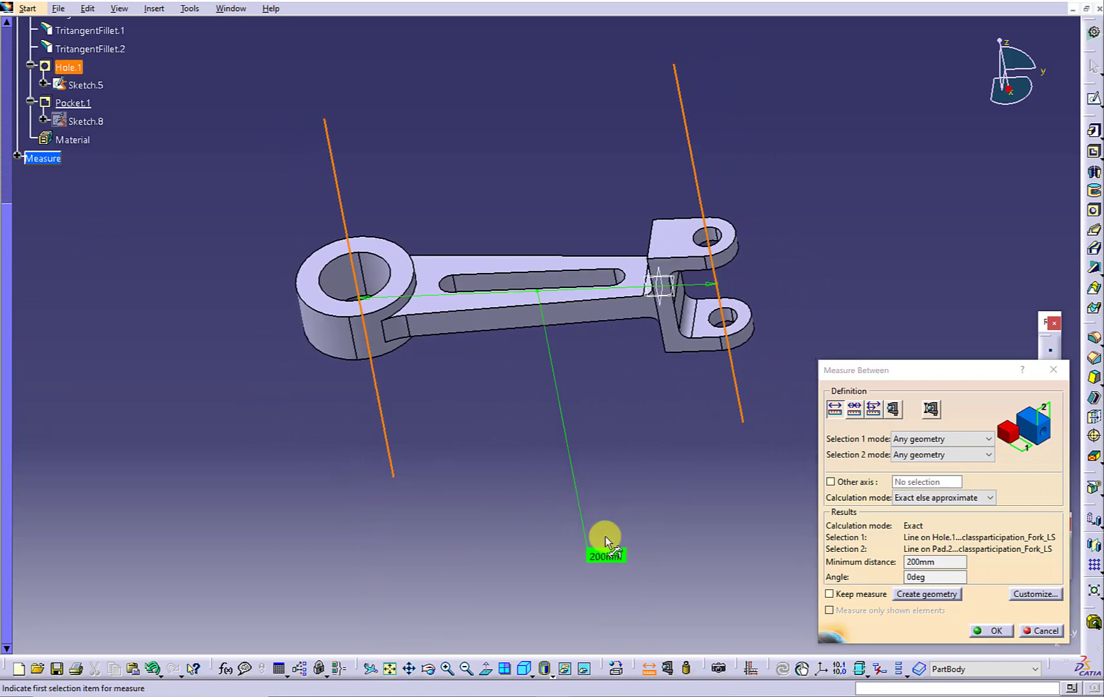
left_click(996, 631)
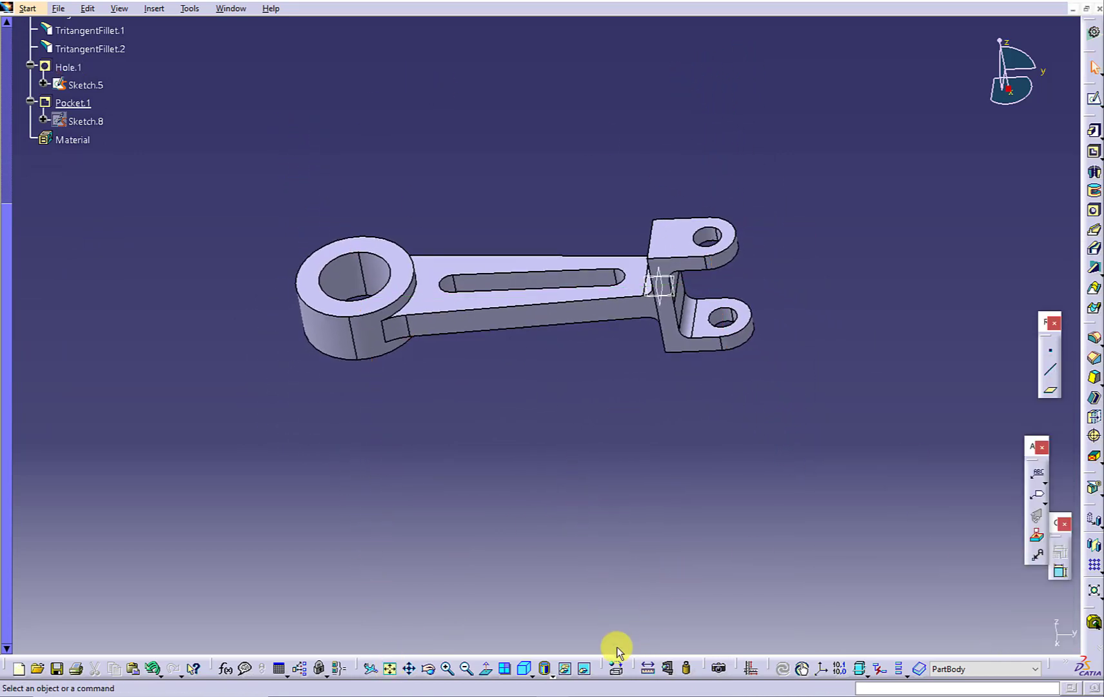
left_click(524, 668)
left_click(231, 8)
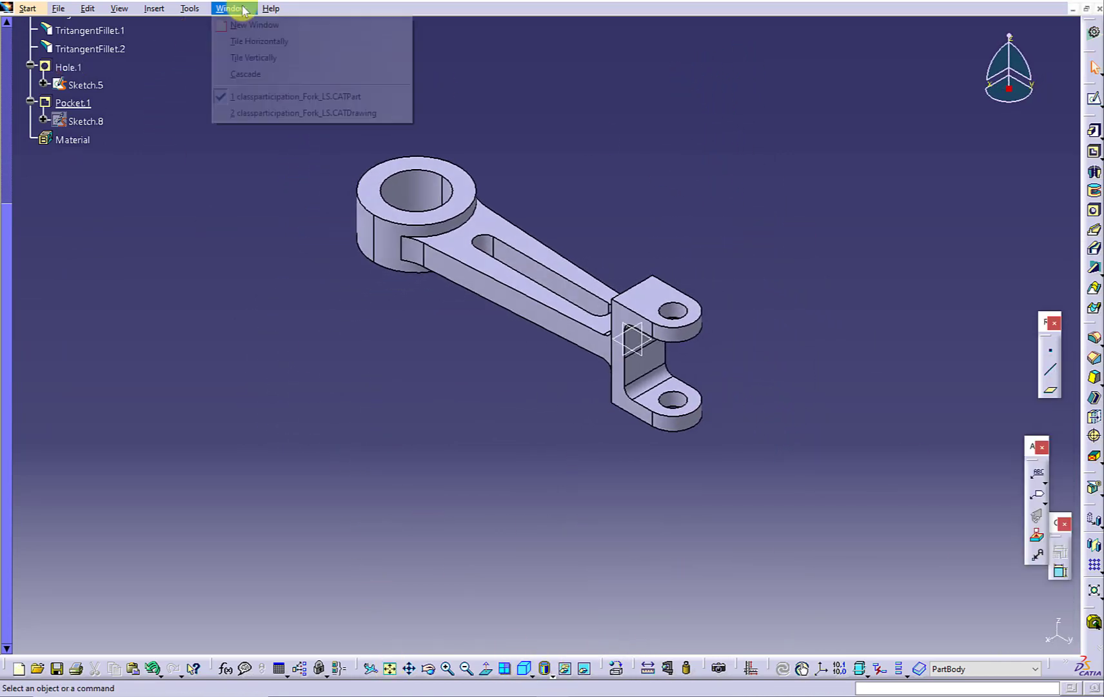
Add a 200 centre-to-centre hole dimension in NUM.DIMM format below the top view
left_click(279, 115)
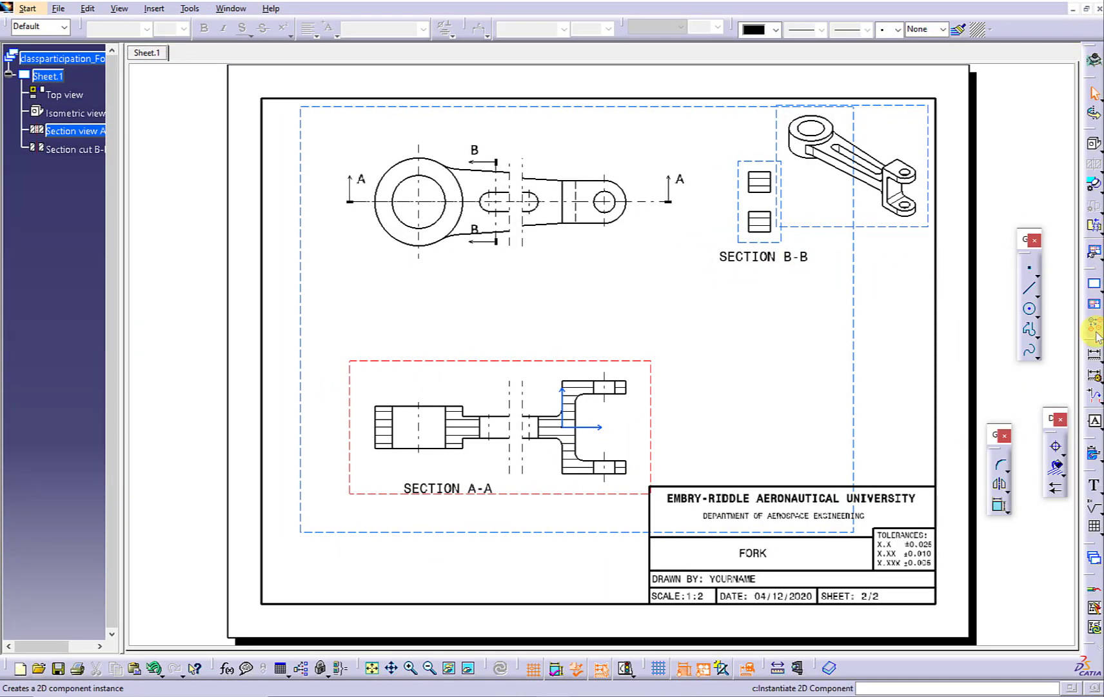
left_click(1095, 353)
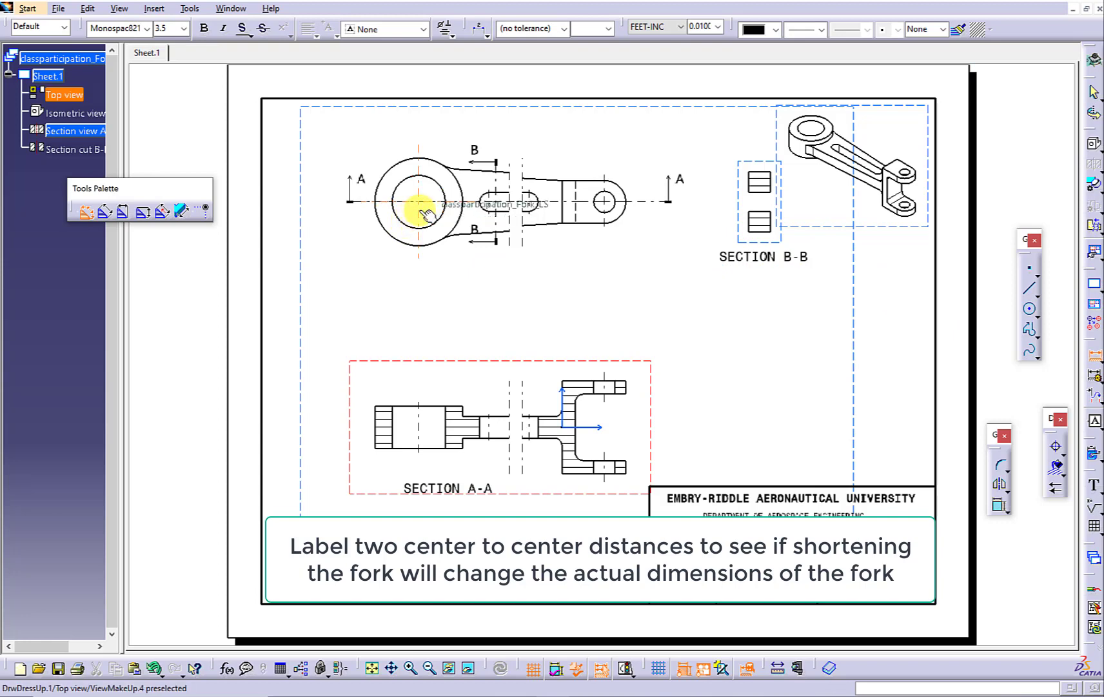
left_click(606, 218)
left_click(674, 81)
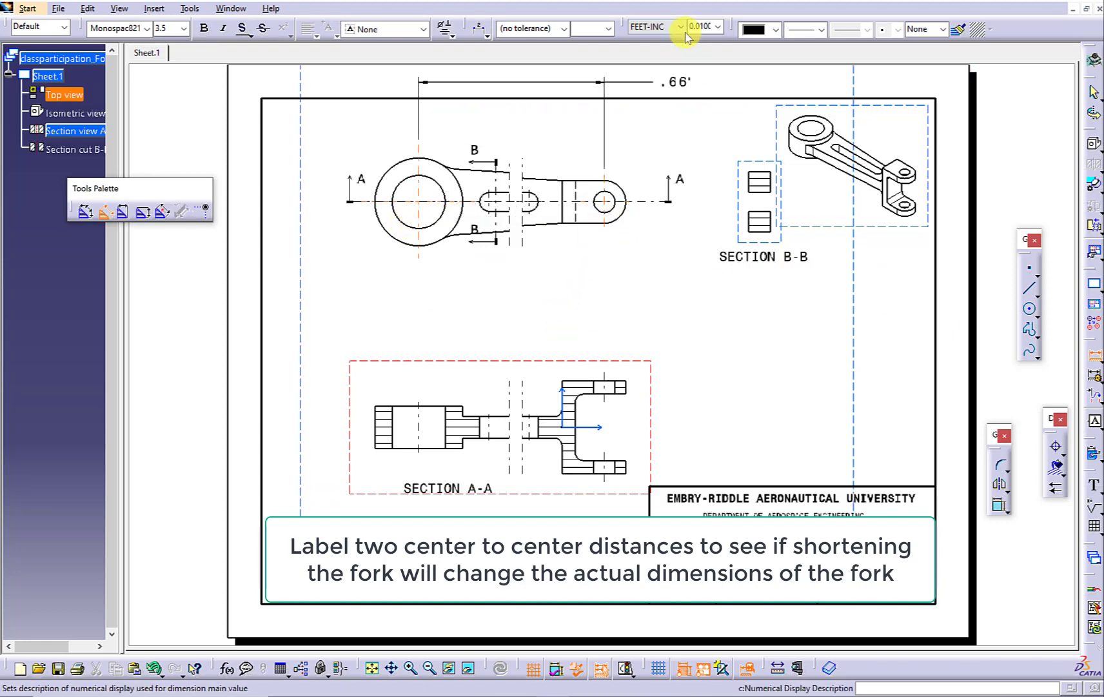
left_click(682, 27)
left_click(695, 40)
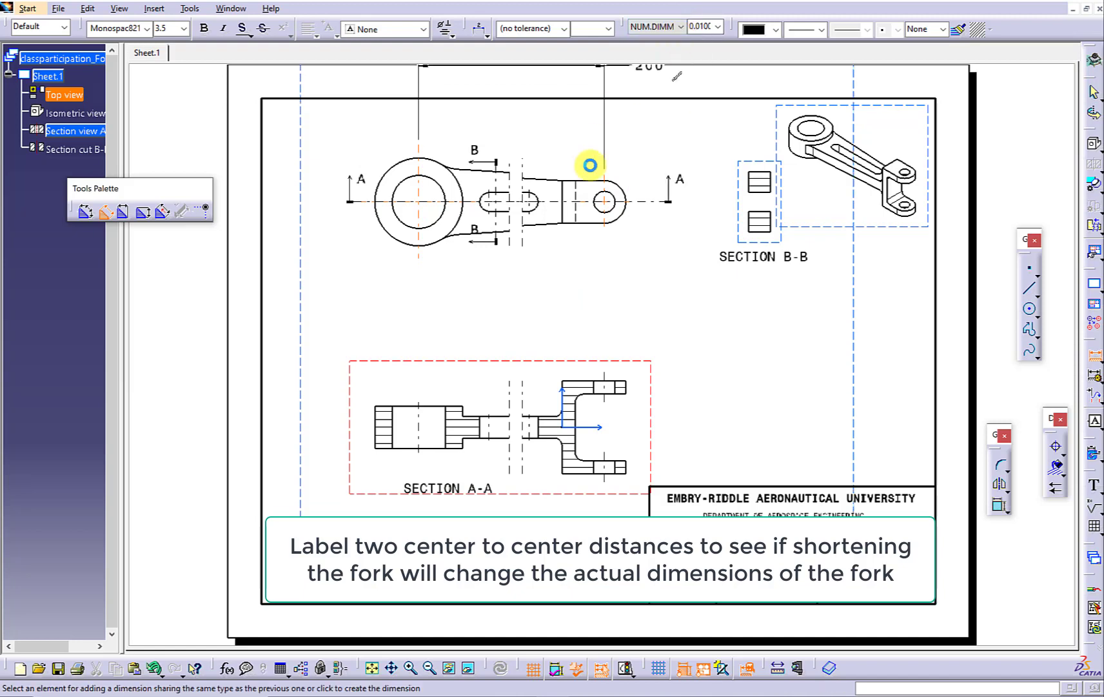
left_click(539, 301)
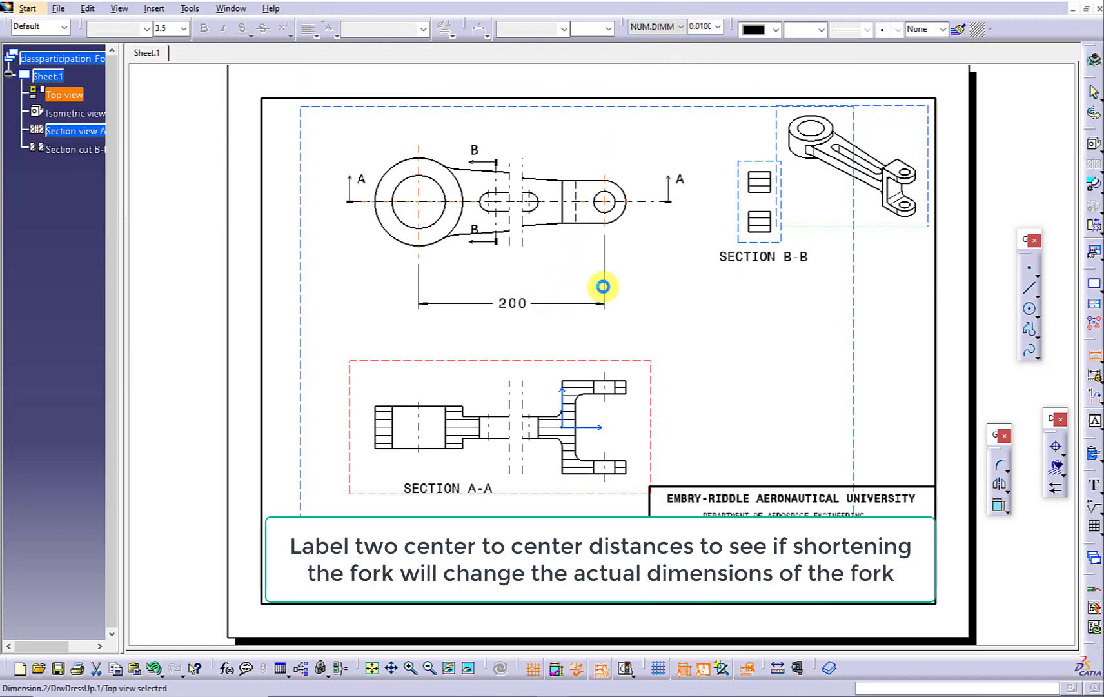
Dimension the slot between its end arcs as 90 in NUM.DIMM format
left_click(1094, 355)
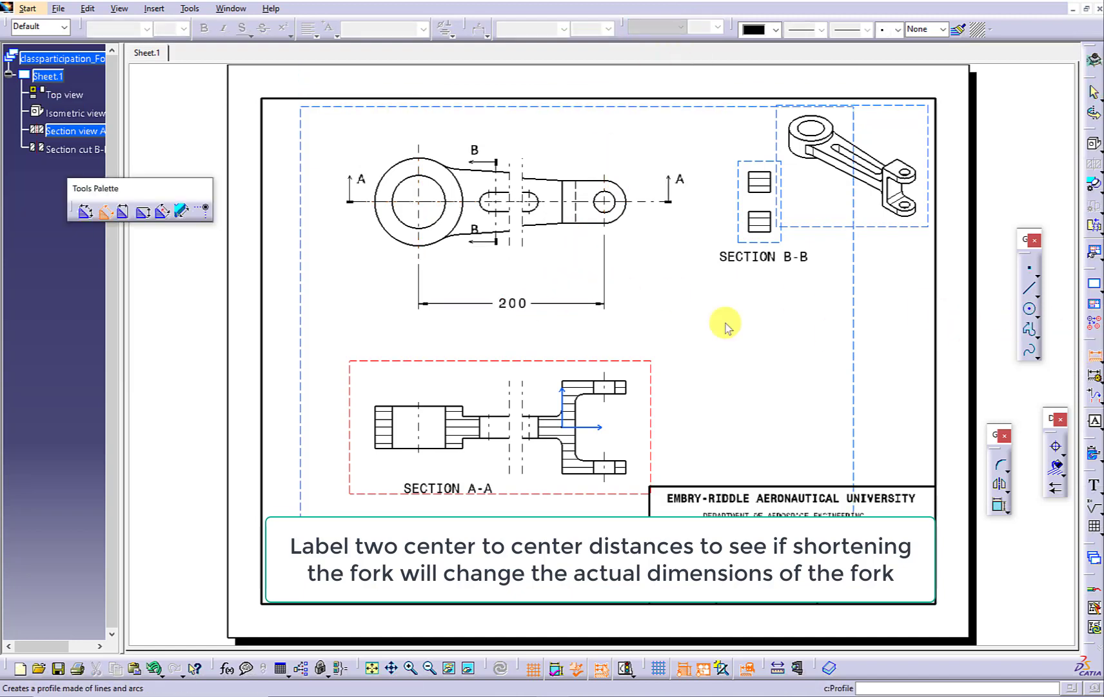
left_click(493, 205)
left_click(527, 204)
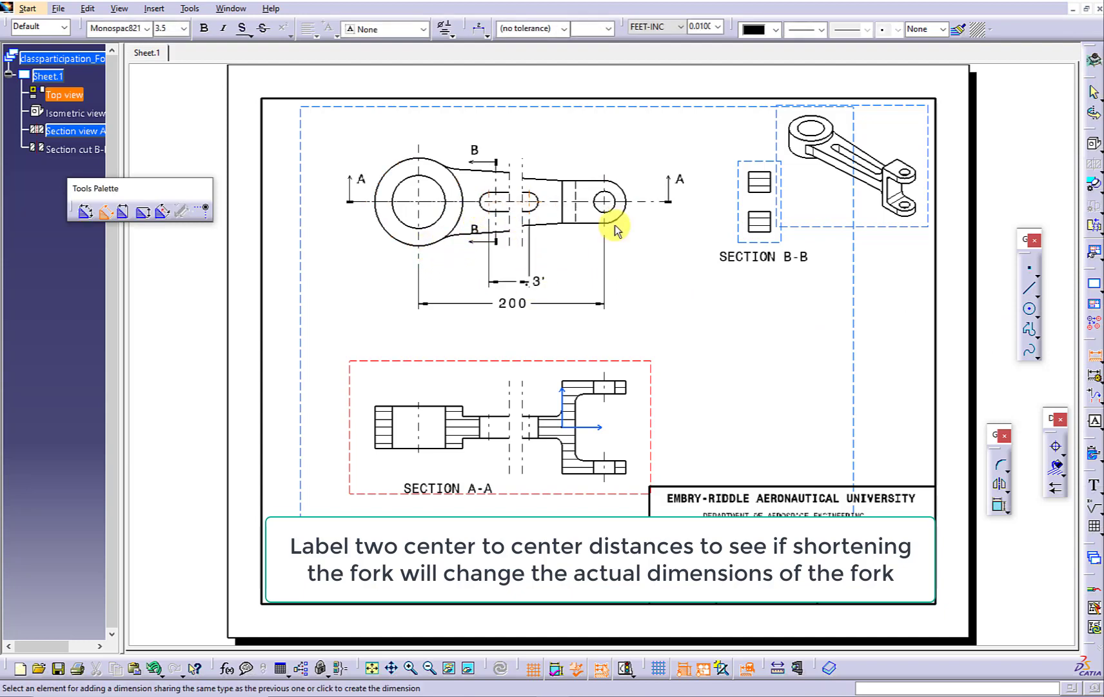
left_click(679, 27)
left_click(677, 41)
left_click(514, 277)
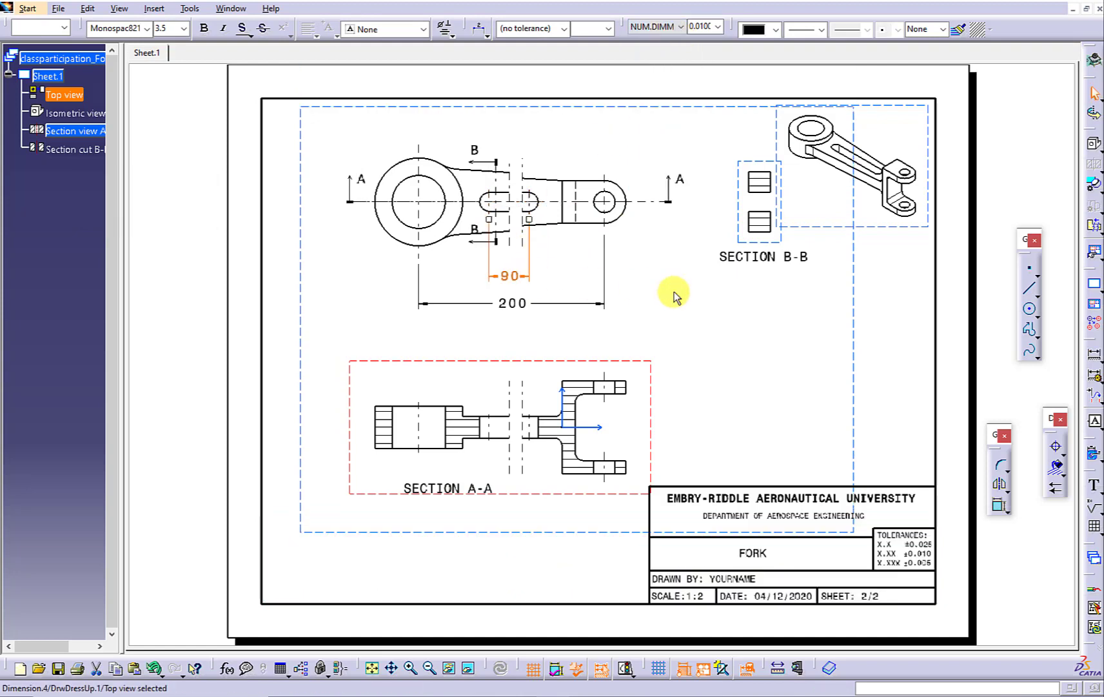
Reduce the 90 and 200 dimension text to 2.5
left_click(514, 303, "ctrl")
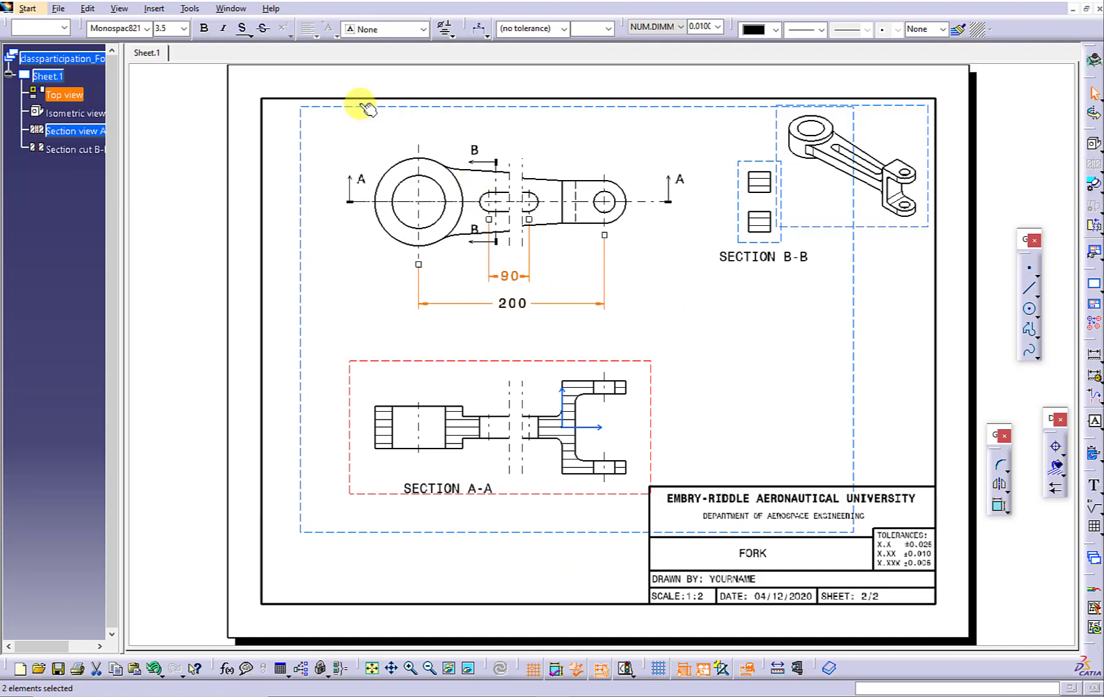
left_click(184, 29)
left_click(197, 111)
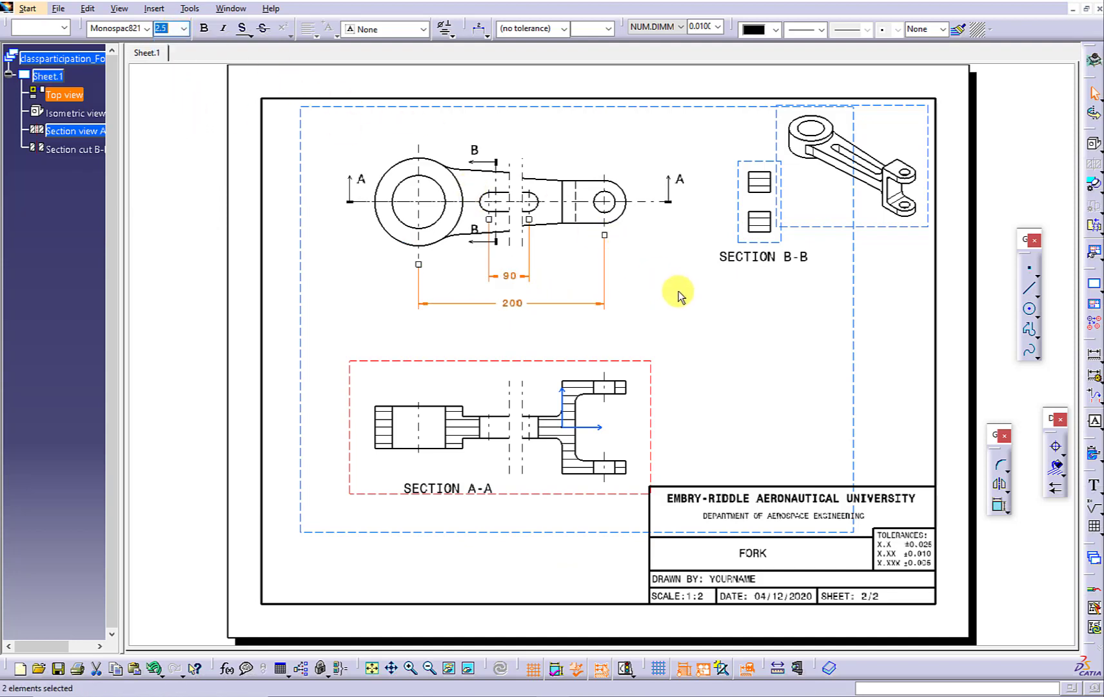
Set the SECTION A-A and SECTION B-B captions to 2.5 text size
left_click(786, 264)
left_click(476, 488, "ctrl")
left_click(183, 29)
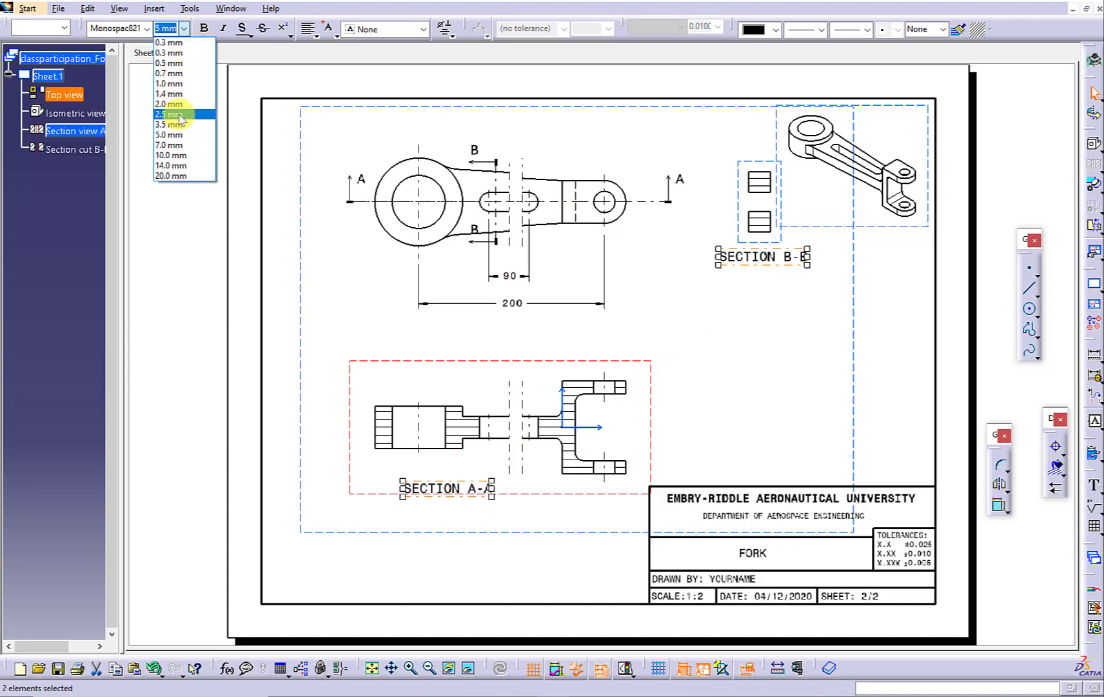
left_click(194, 111)
left_click(779, 424)
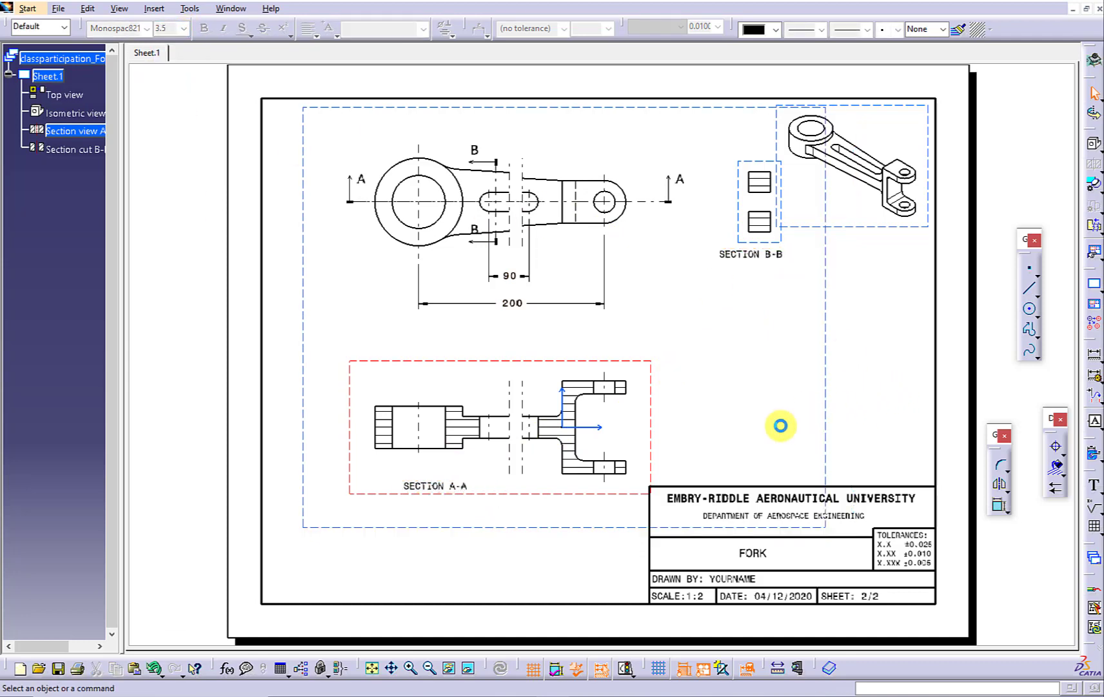
left_click(437, 488)
left_click(880, 390)
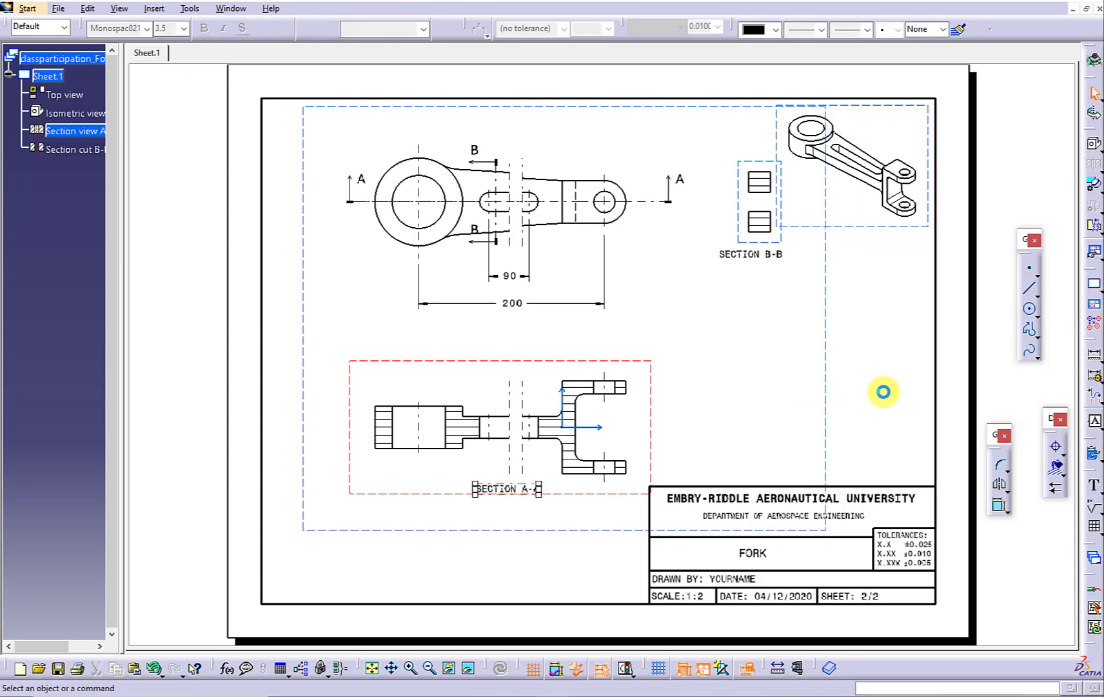
Shorten the isometric view's arm with two vertical break lines
double_click(861, 226)
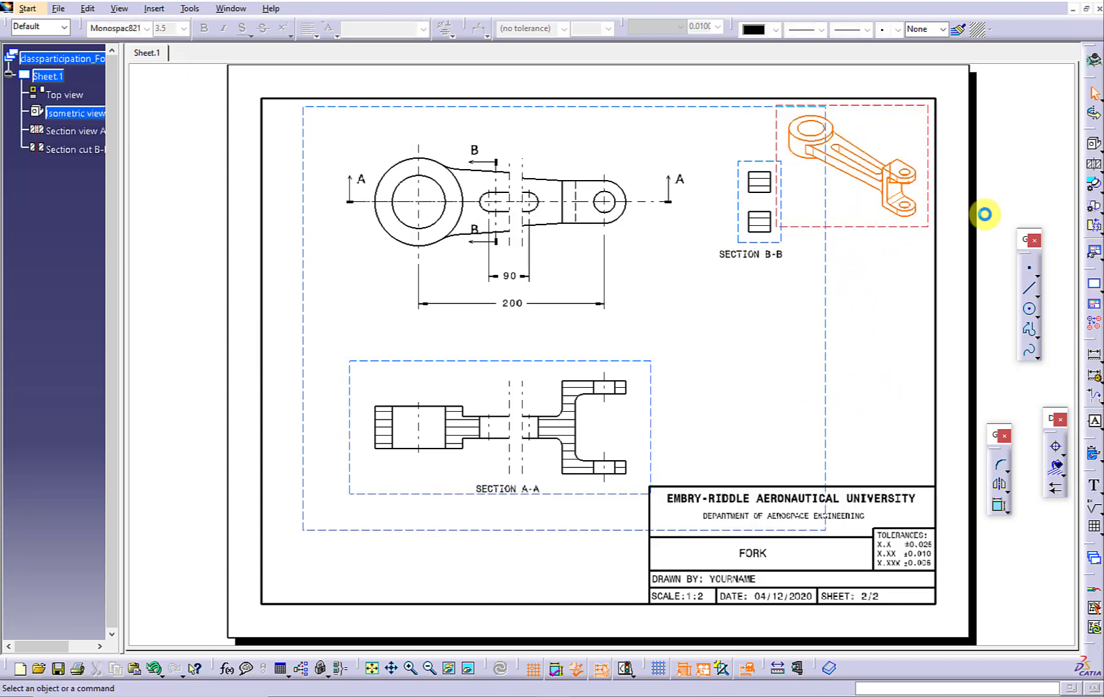
left_click(1095, 227)
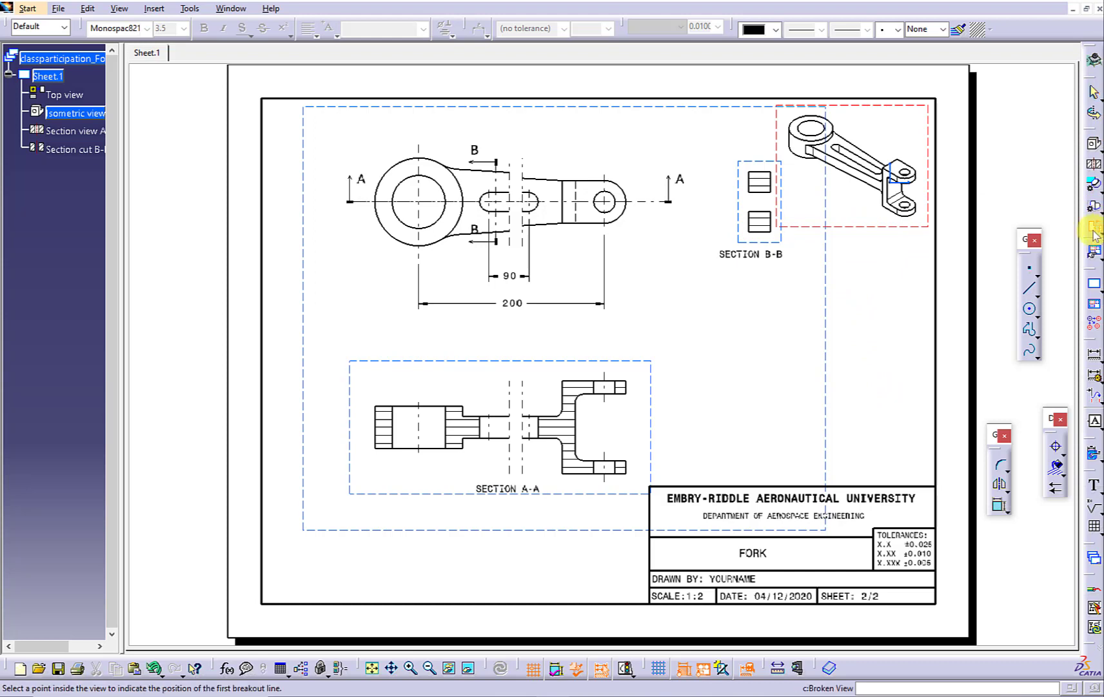
left_click(839, 152)
left_click(856, 168)
left_click(876, 186)
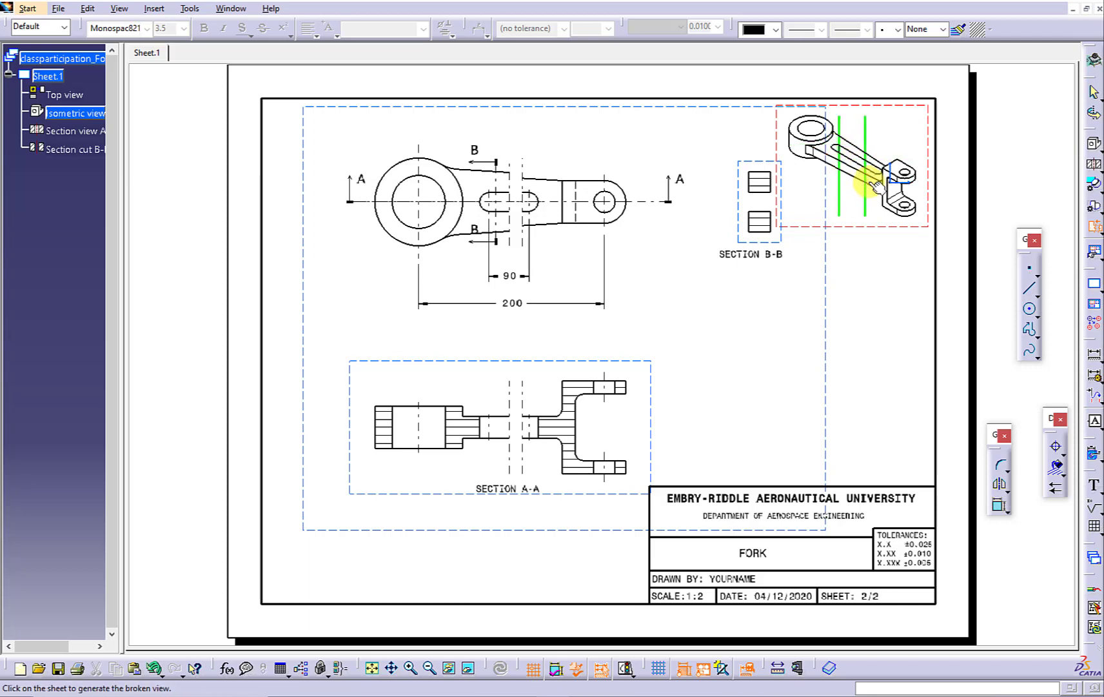
left_click(862, 194)
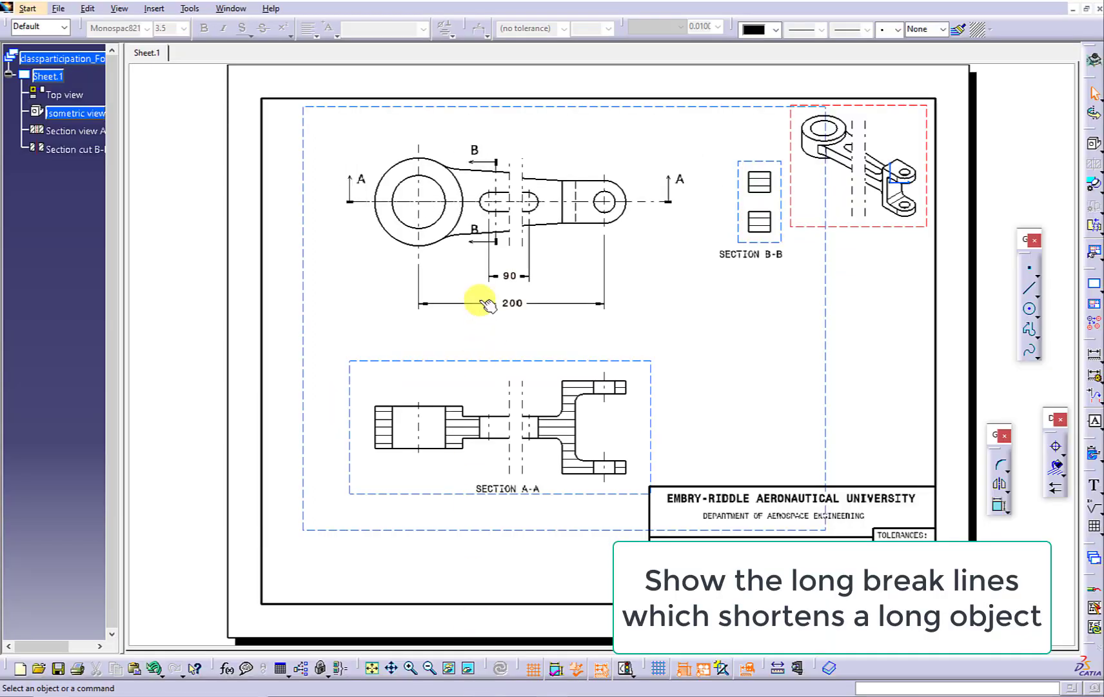
left_click(510, 238)
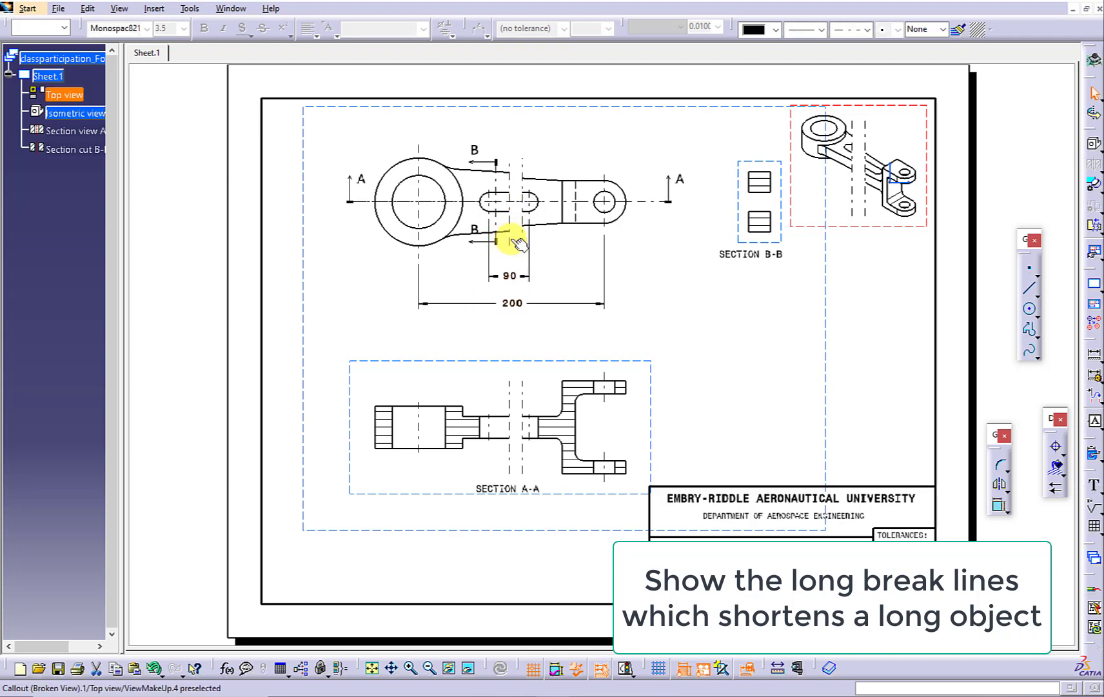
Set break lines in the top, Section A-A and isometric views to zigzag line type 8, then save
left_click(515, 240)
left_click(867, 29)
left_click(865, 97)
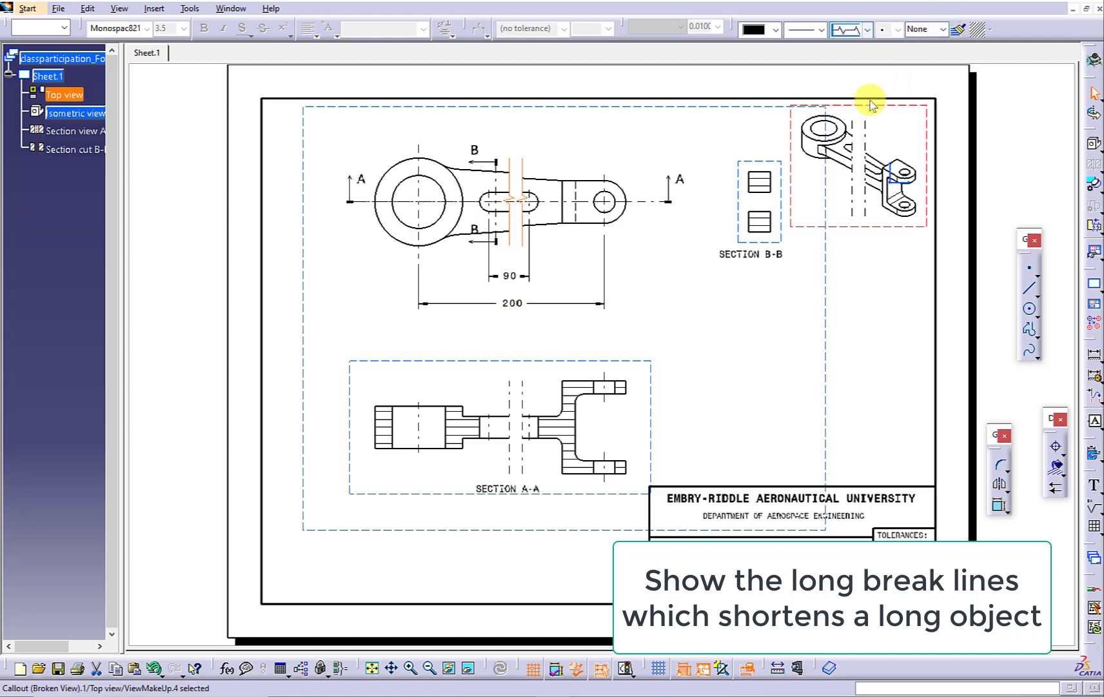
left_click(520, 457)
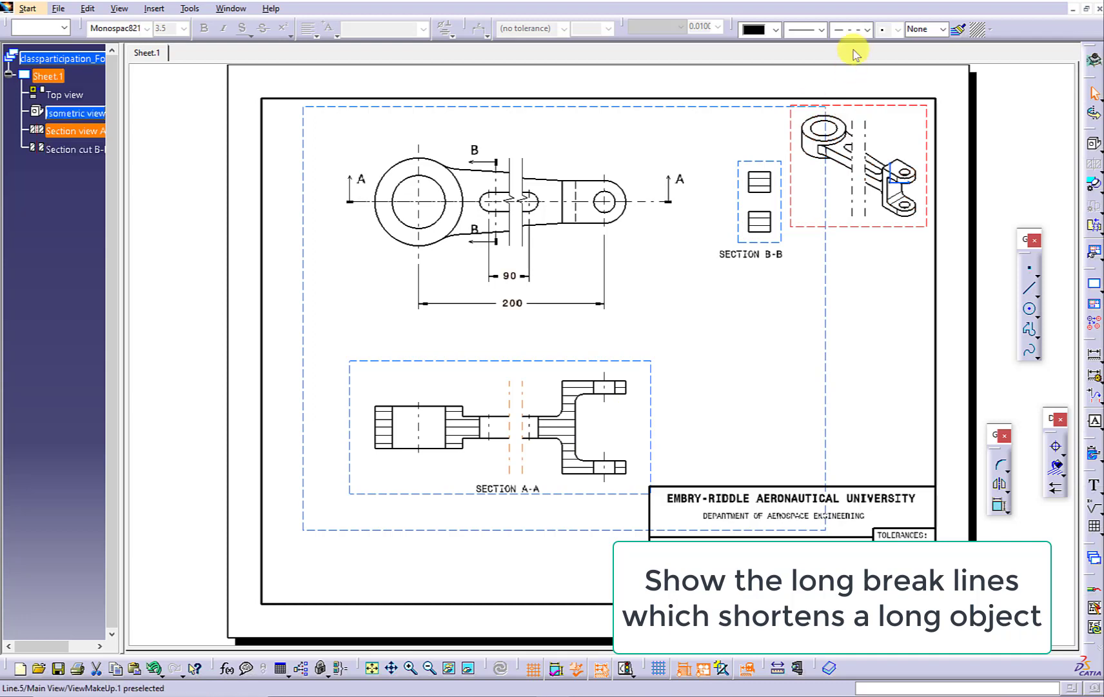
left_click(867, 29)
left_click(873, 101)
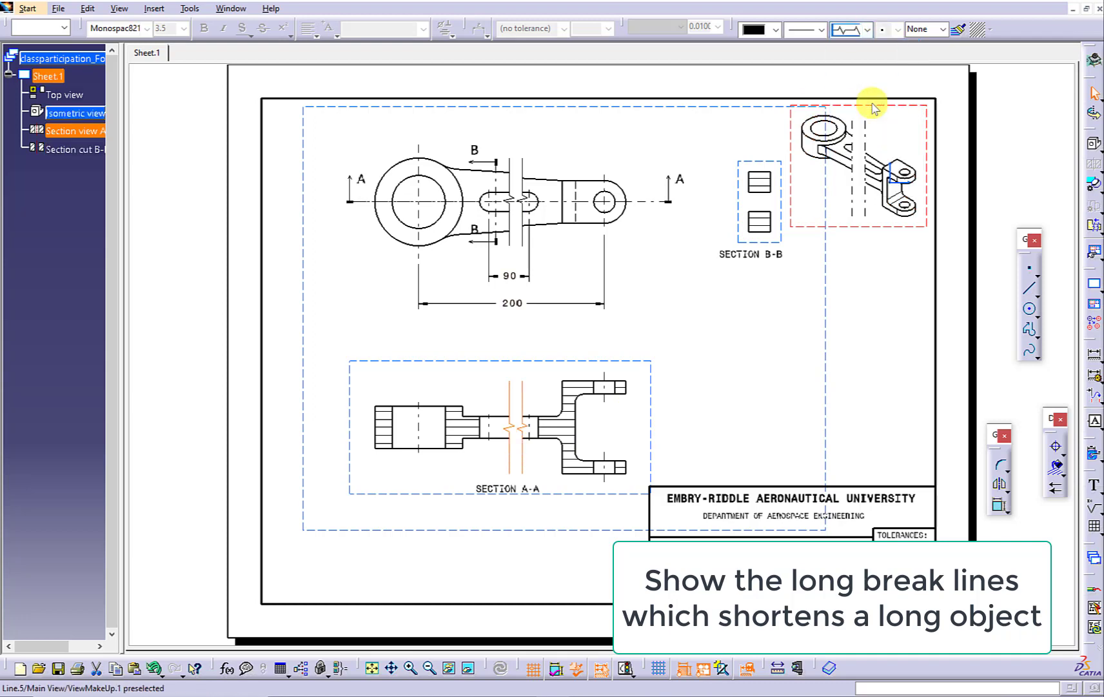
left_click(862, 199)
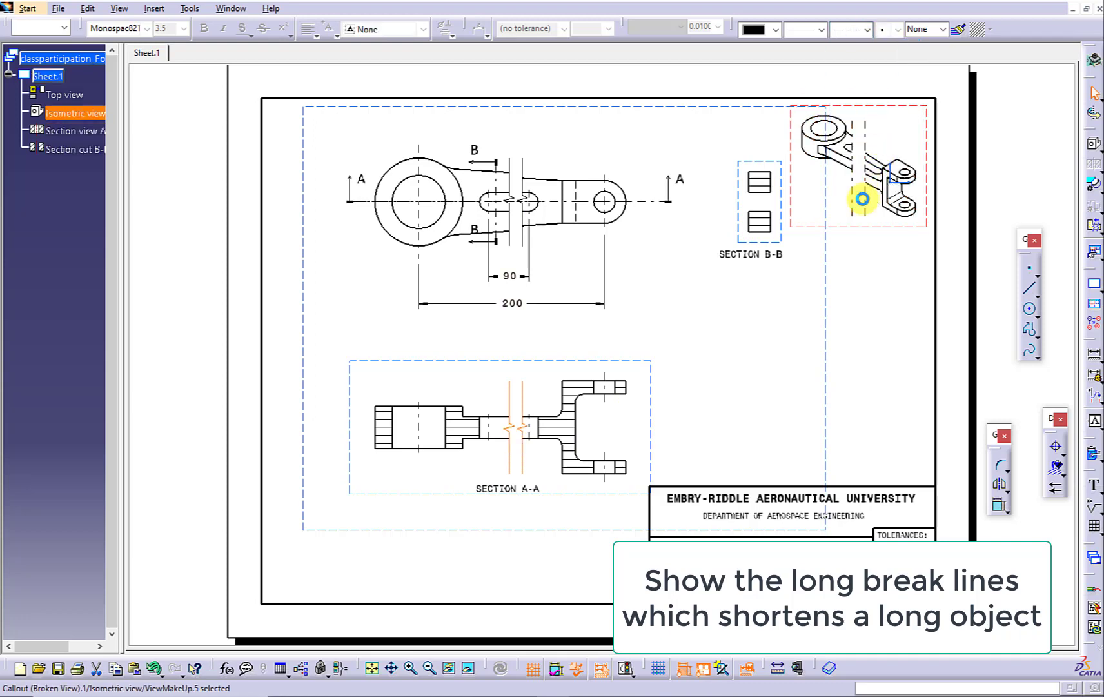
left_click(867, 29)
left_click(858, 97)
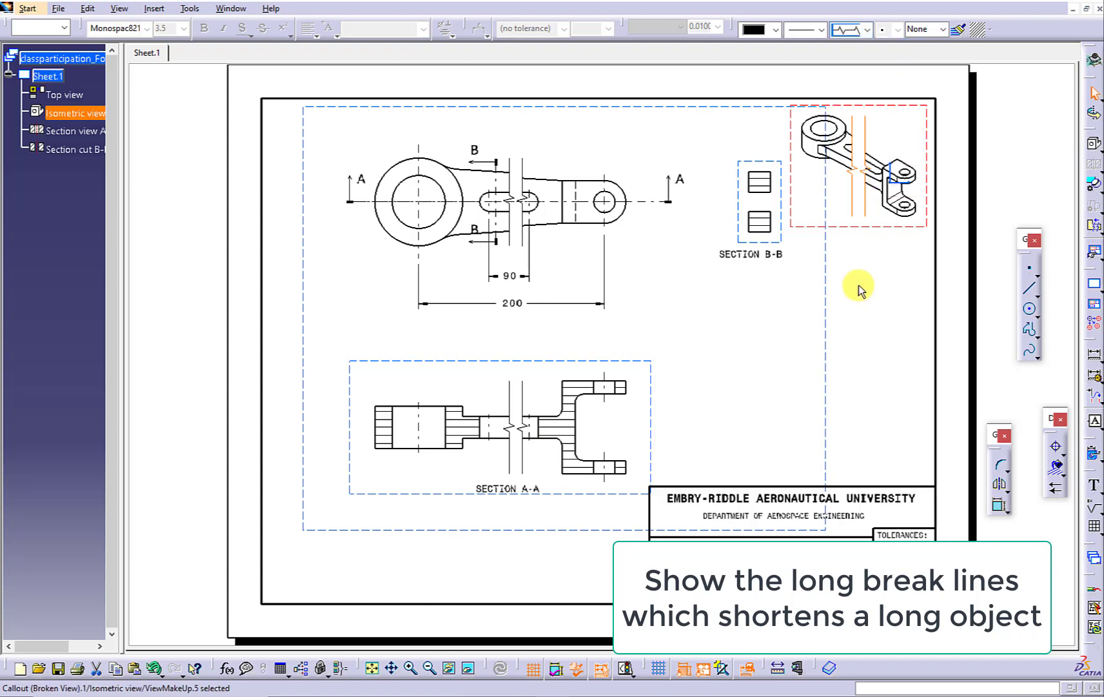
key("ctrl+s")
left_click(614, 395)
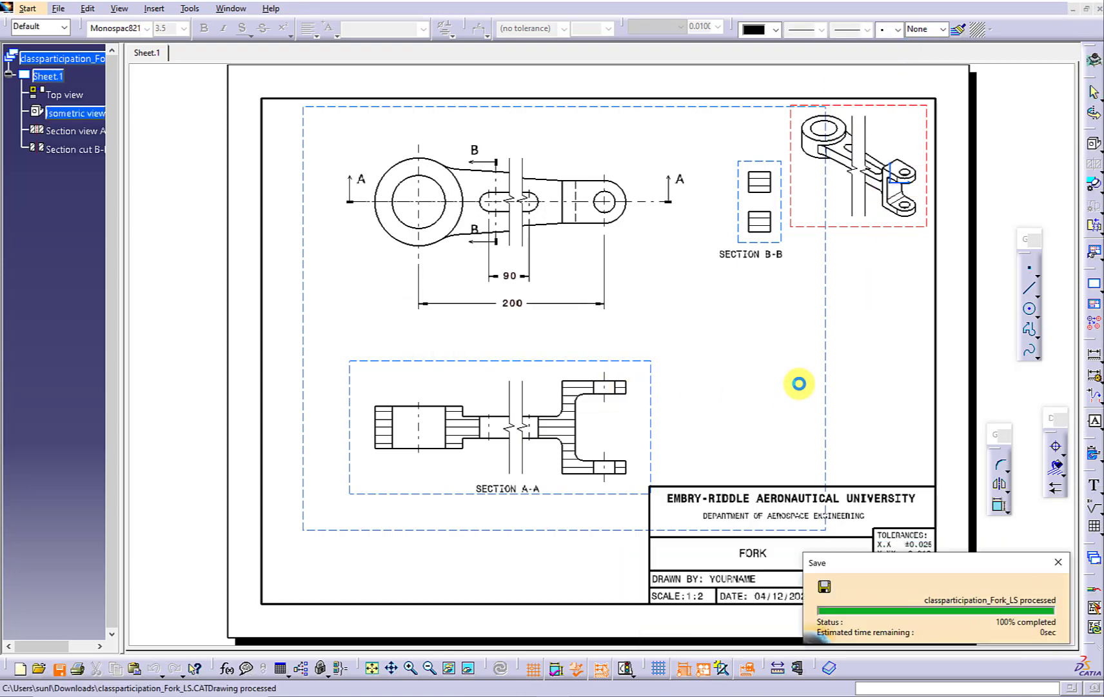
Print the drawing to Adobe PDF as classparticipation_Fork_LS in Downloads
left_click(69, 14)
key("Escape")
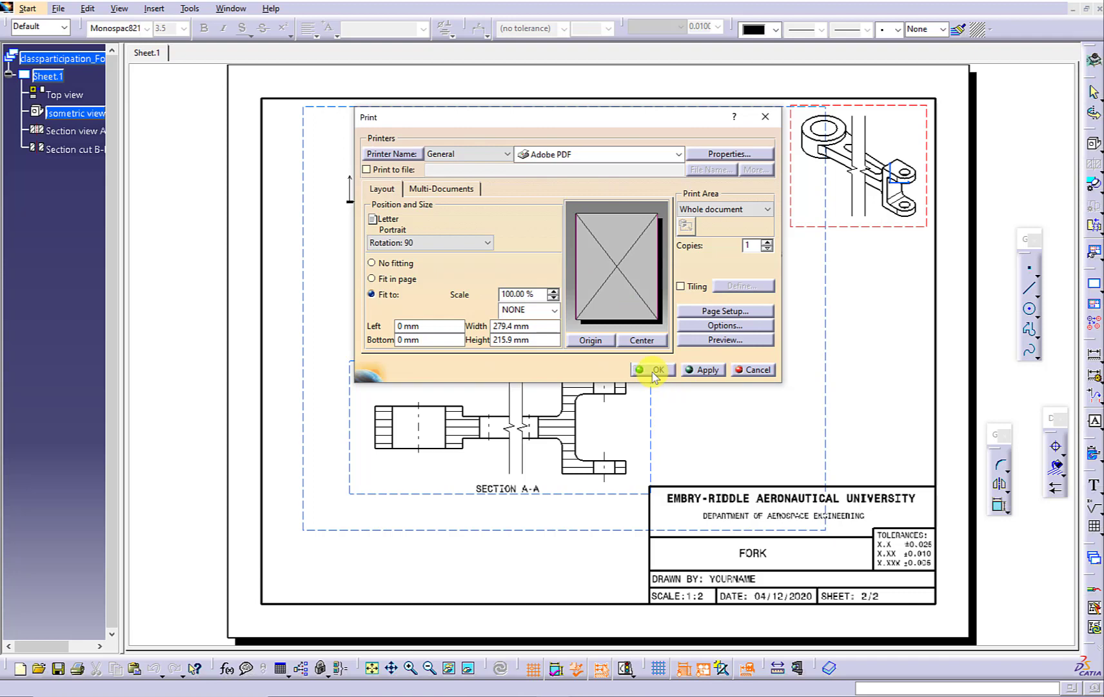
left_click(654, 371)
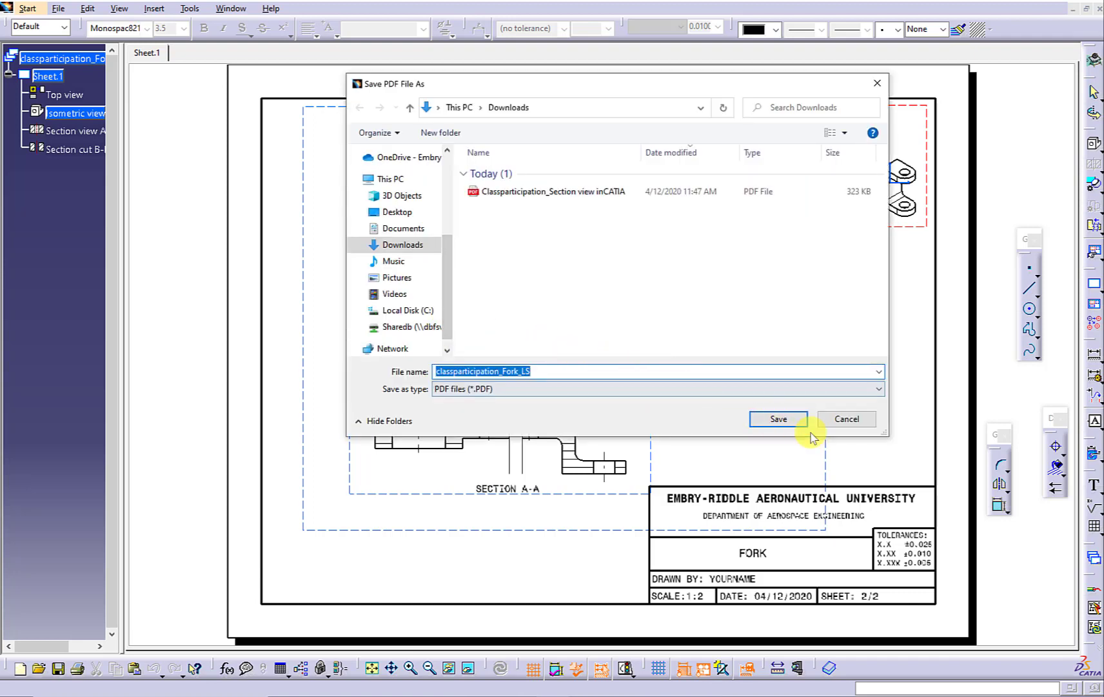
left_click(790, 425)
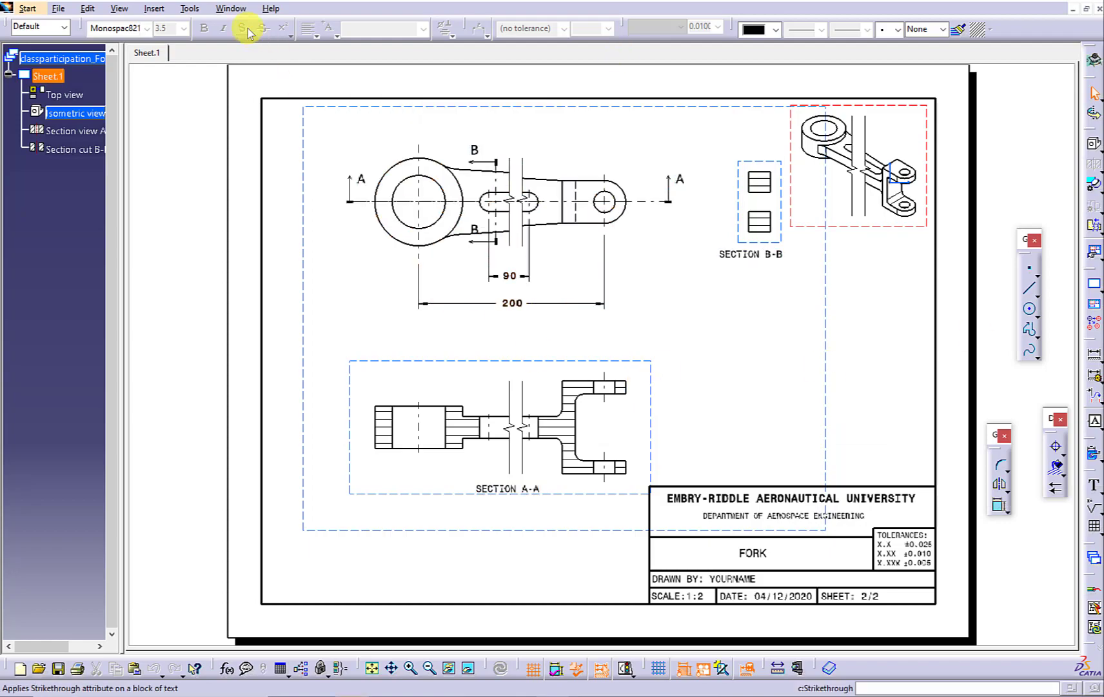
left_click(390, 695)
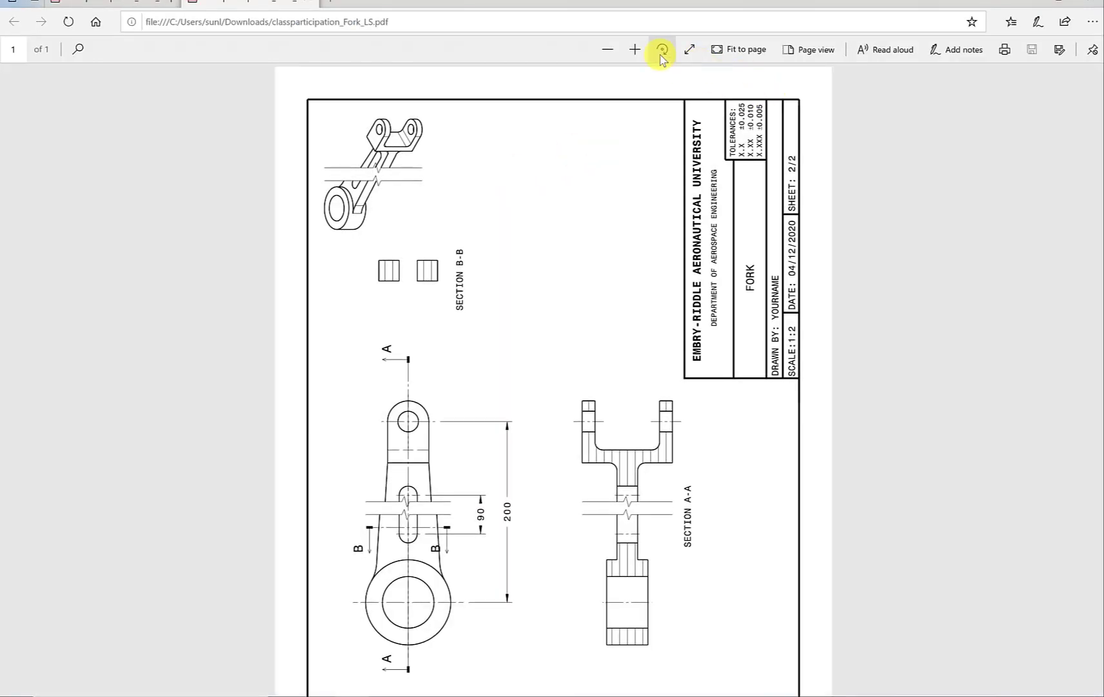
Rotate the exported PDF to landscape and compare it with the assignment PDF
left_click(662, 52)
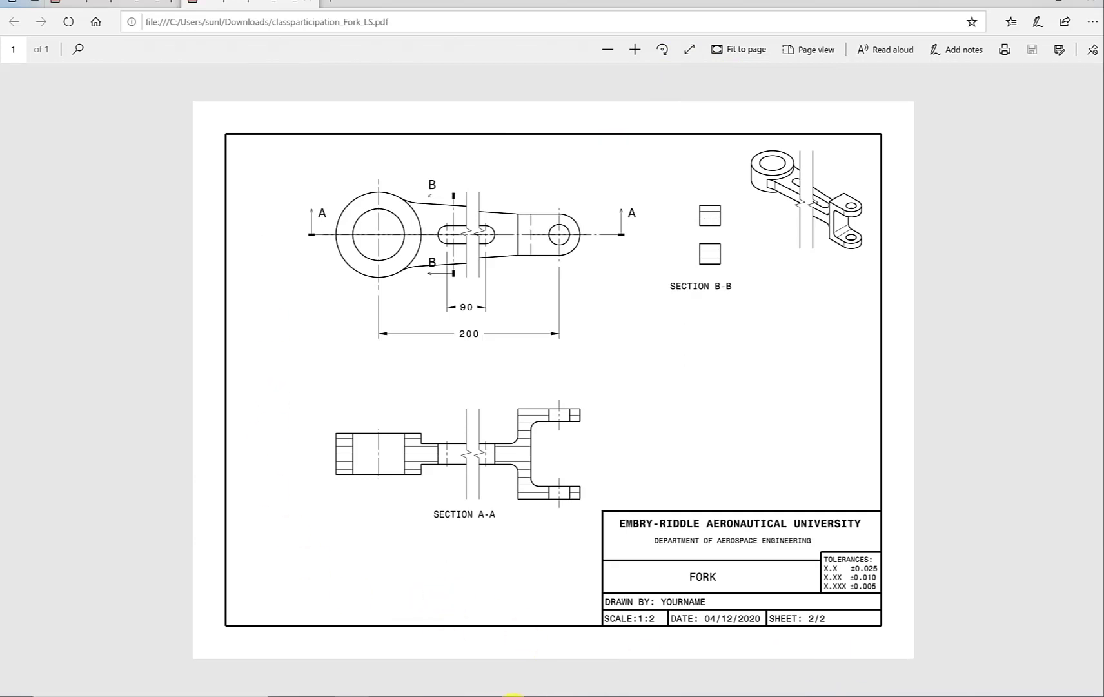
left_click(481, 695)
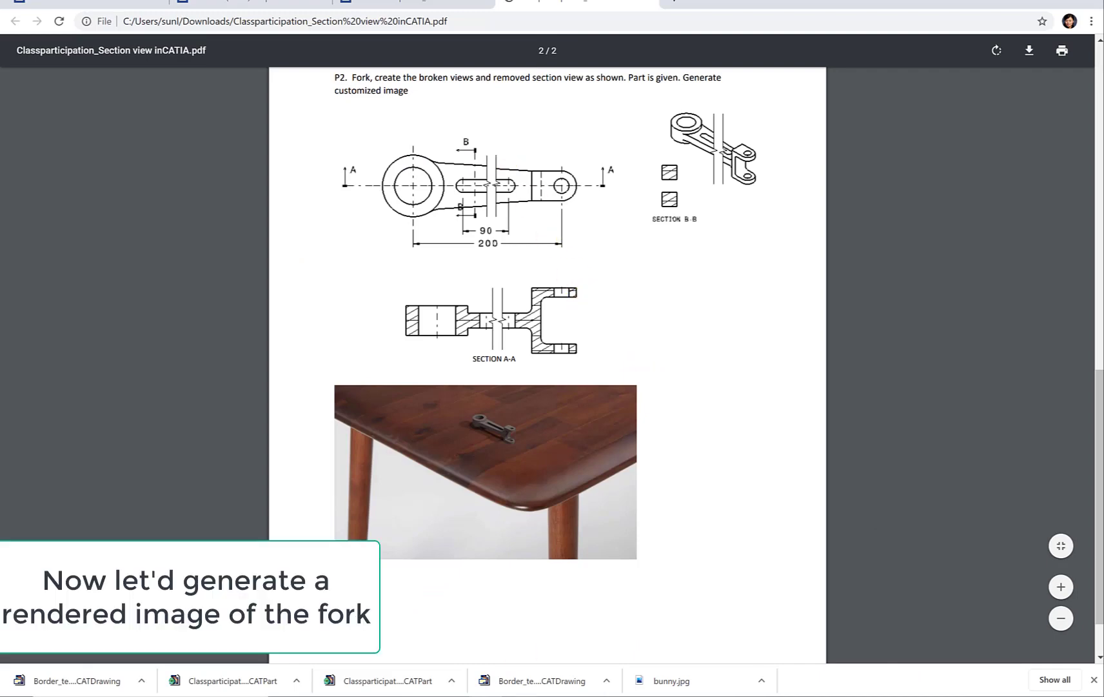
left_click(554, 695)
Switch to the fork CATPart and give its render scene a custom bunny.jpg background image
left_click(231, 8)
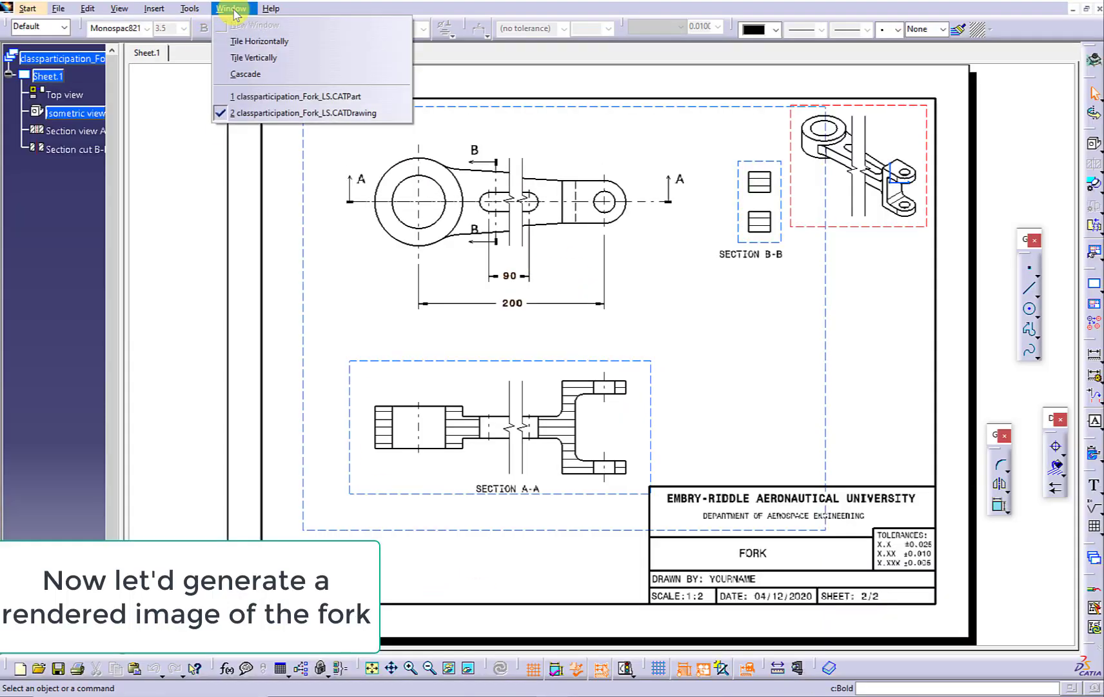
left_click(278, 96)
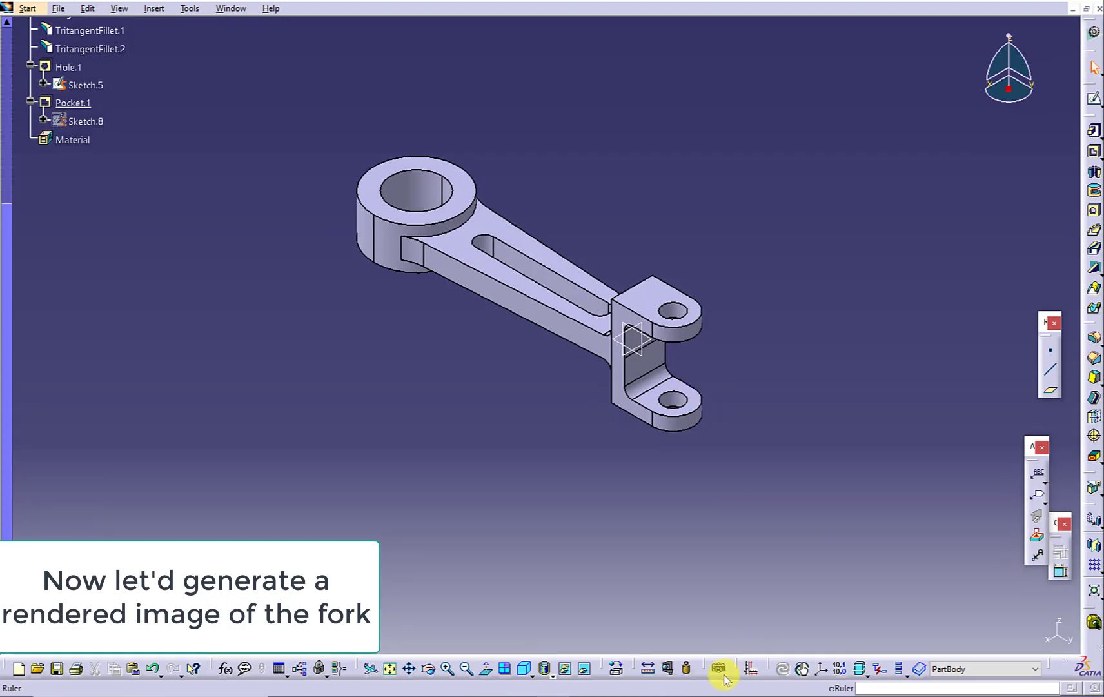
left_click(717, 668)
left_click(850, 524)
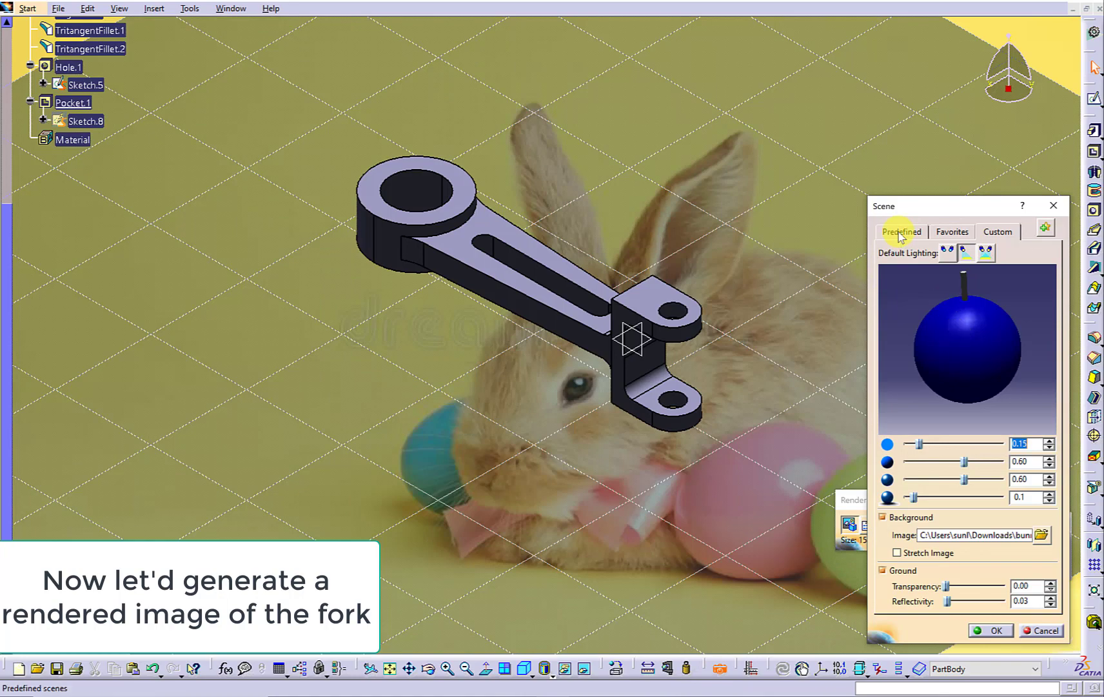
left_click(900, 233)
left_click(1000, 234)
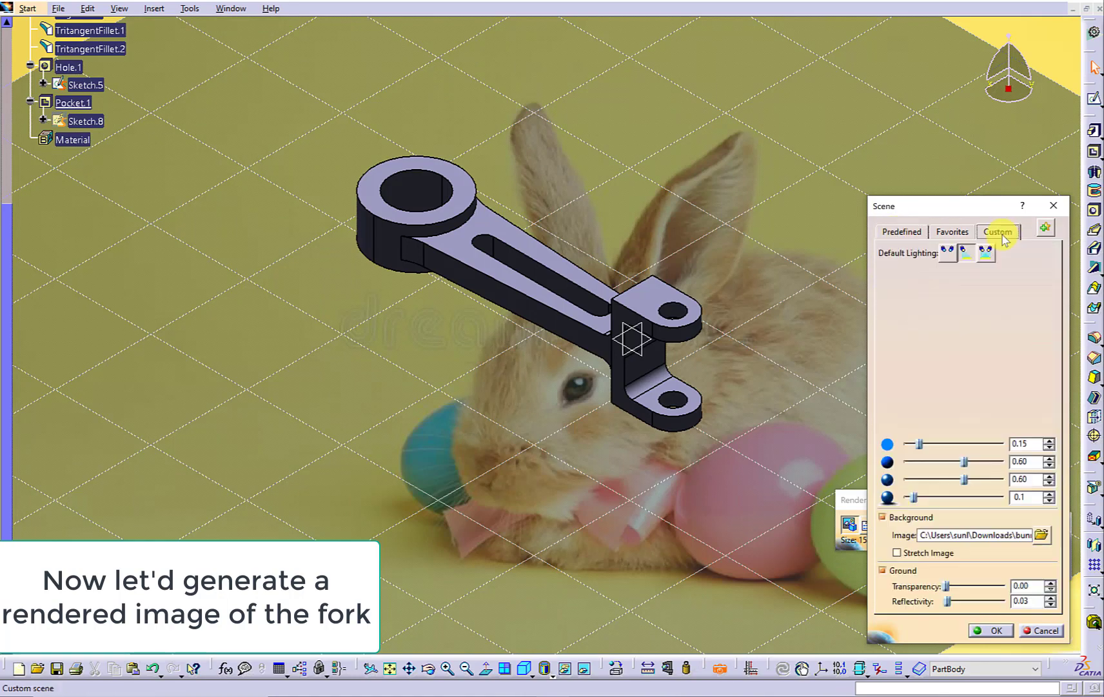
left_click(1042, 538)
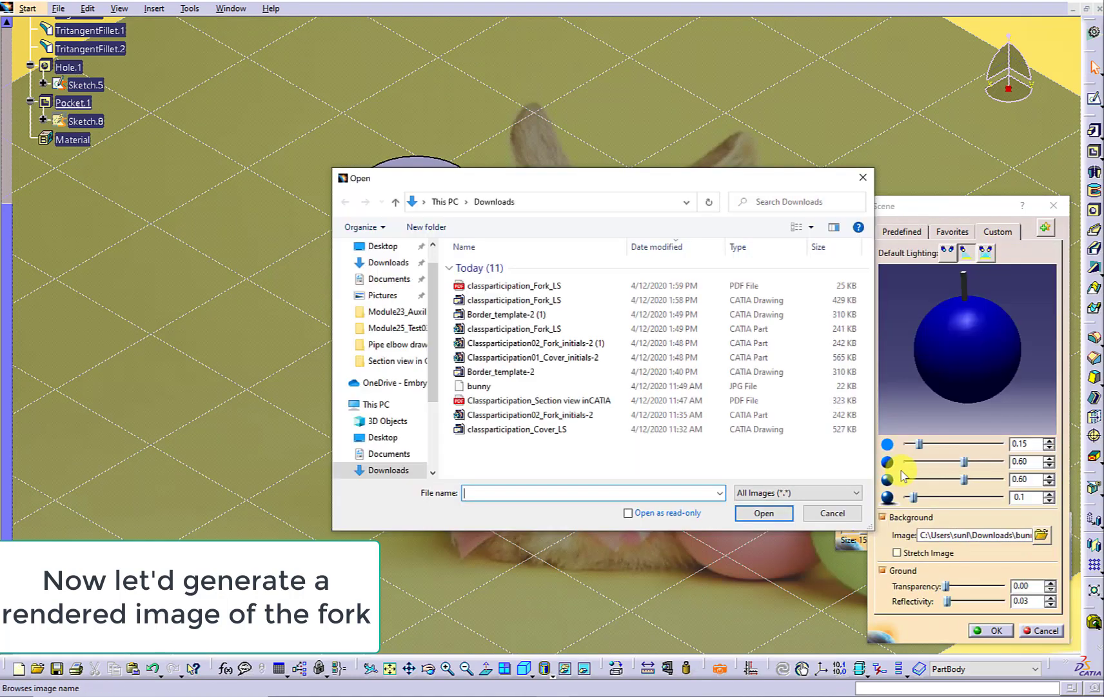
left_click(468, 386)
left_click(761, 514)
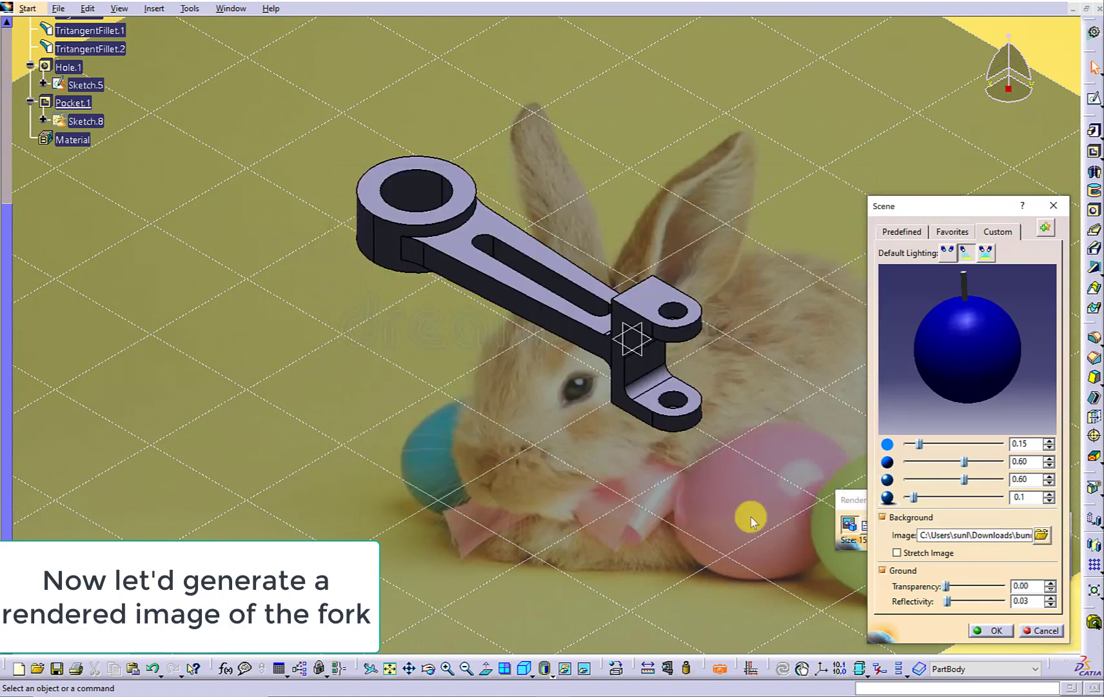
Confirm the scene, then shrink the fork and position it over the pink egg
left_click(997, 631)
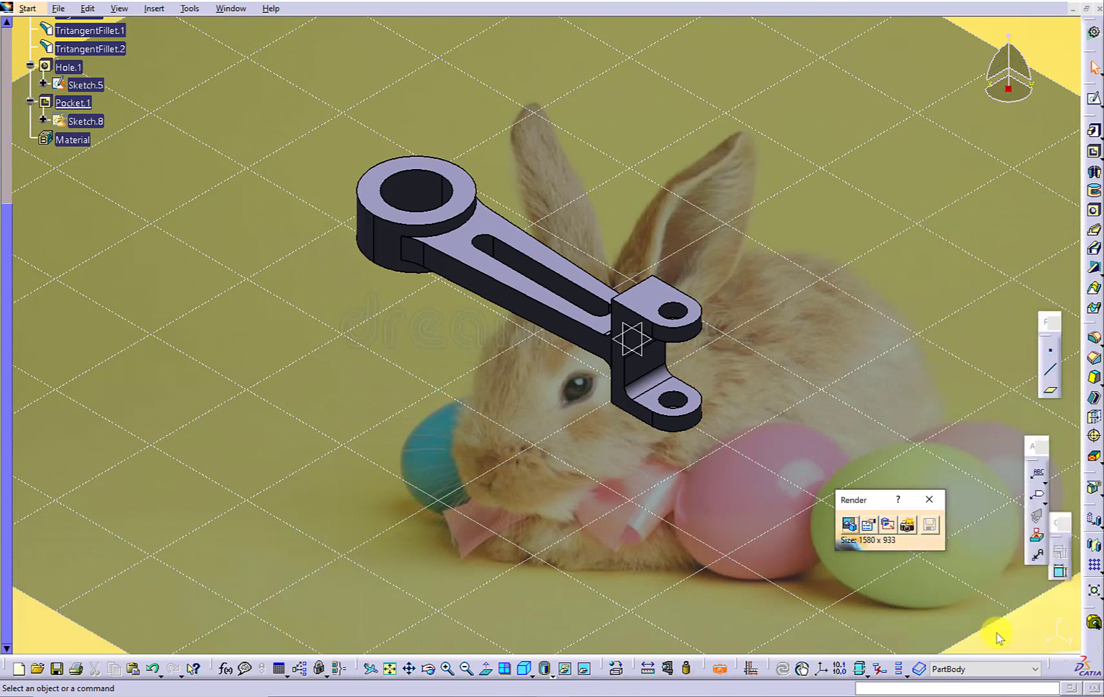
left_click(465, 671)
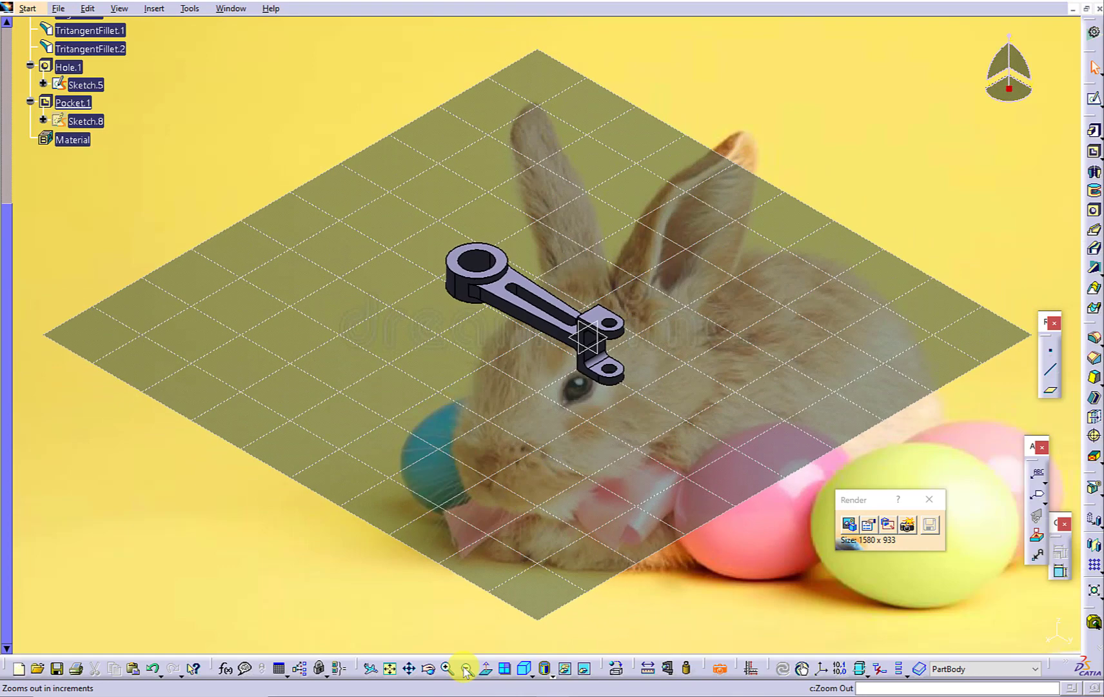
left_click(466, 671)
left_click(409, 669)
left_click_drag(420, 606, 418, 667)
left_click_drag(712, 466, 769, 455)
Render the marked bunny picture area as a 991 x 720 image
left_click(888, 524)
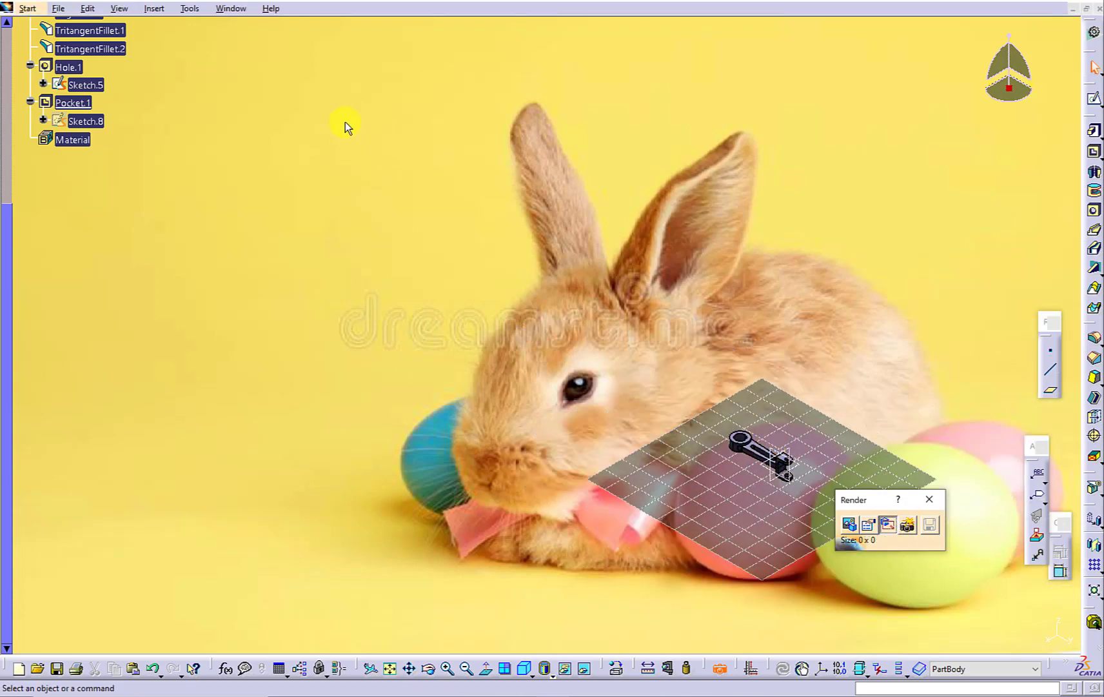
left_click_drag(345, 122, 1021, 613)
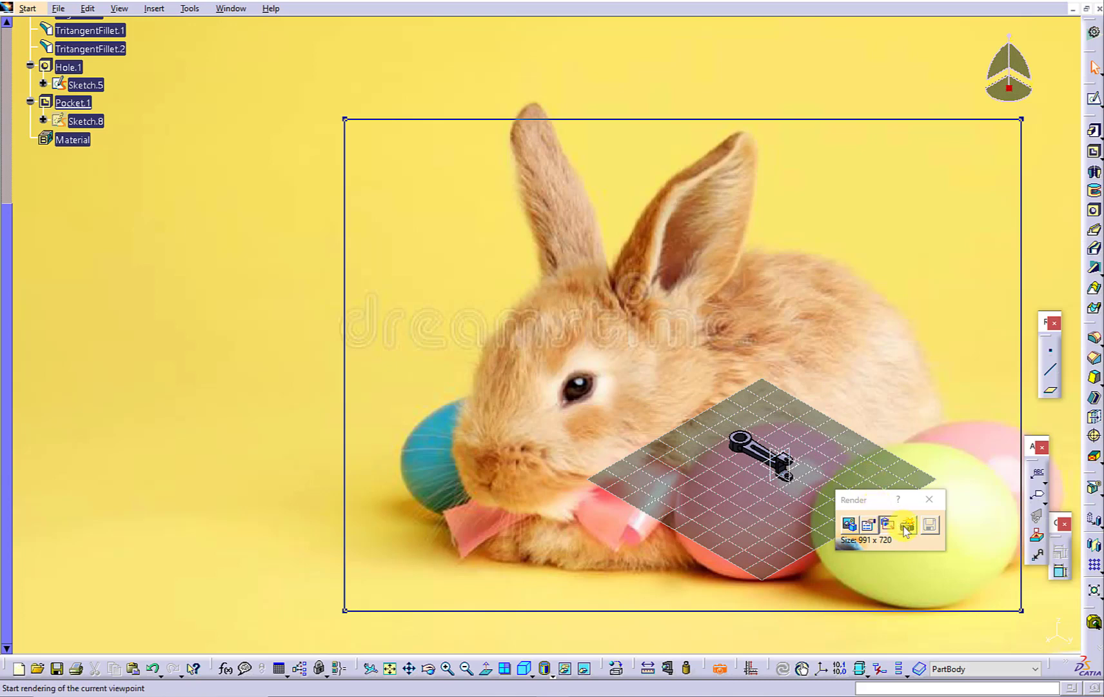
left_click(906, 525)
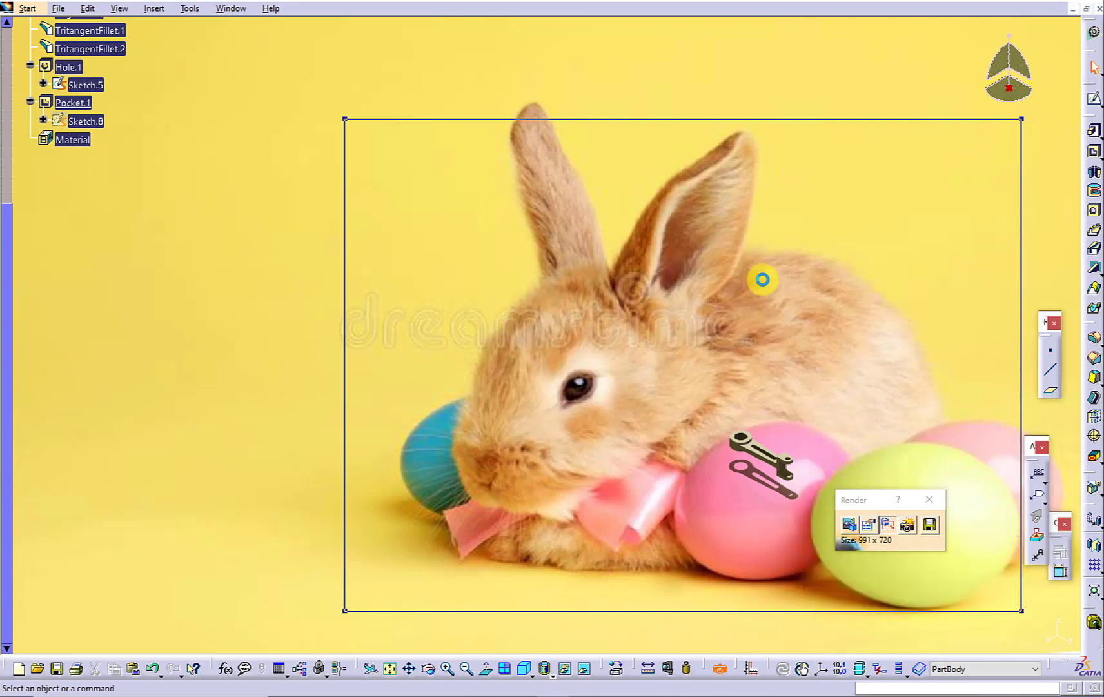
Save the render as JPEG Fair Quality 'classparticipation_Fork_LS' in Downloads, then open it to check
left_click(929, 525)
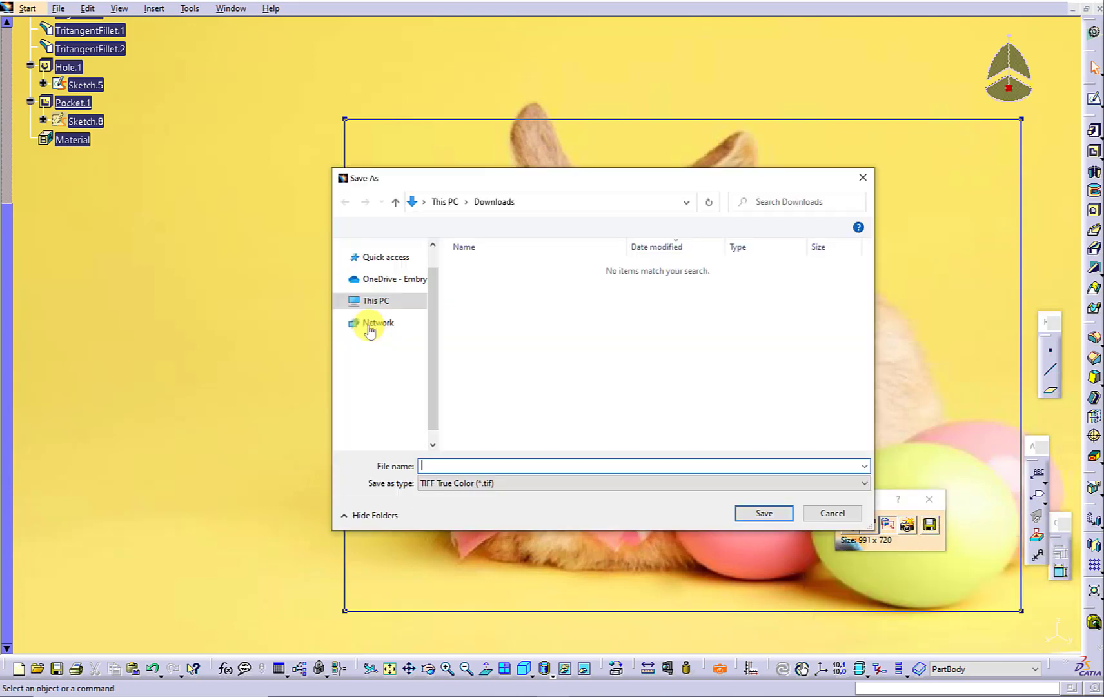
type("classparticipation_Fork_LS")
left_click(502, 434)
left_click(489, 483)
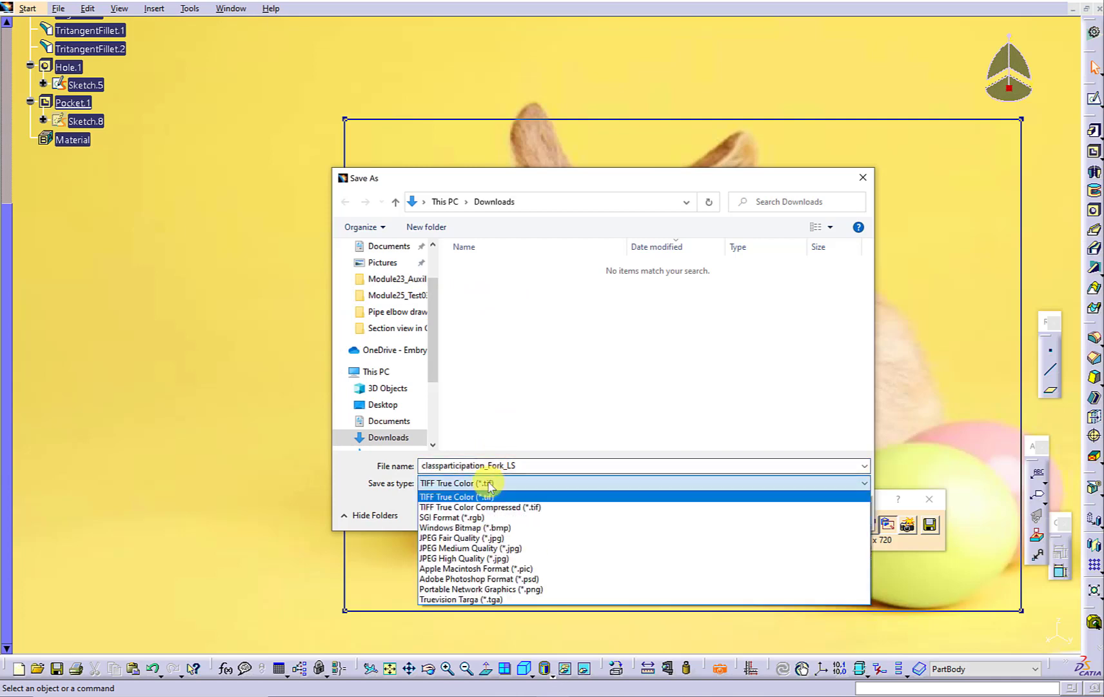
left_click(465, 538)
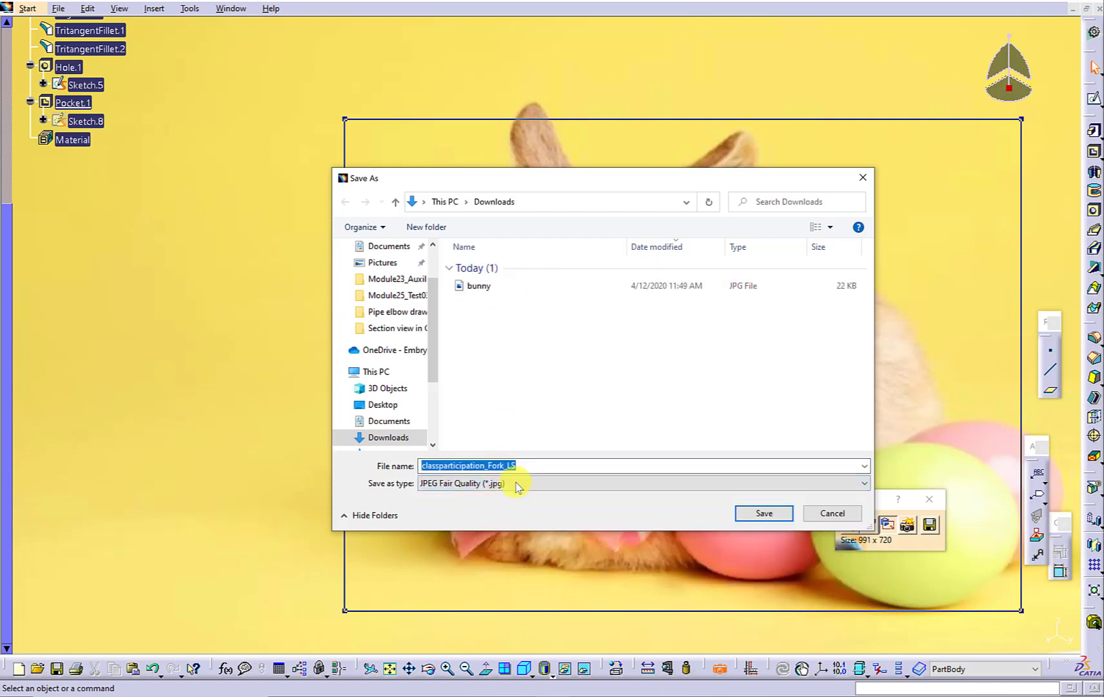
left_click(761, 514)
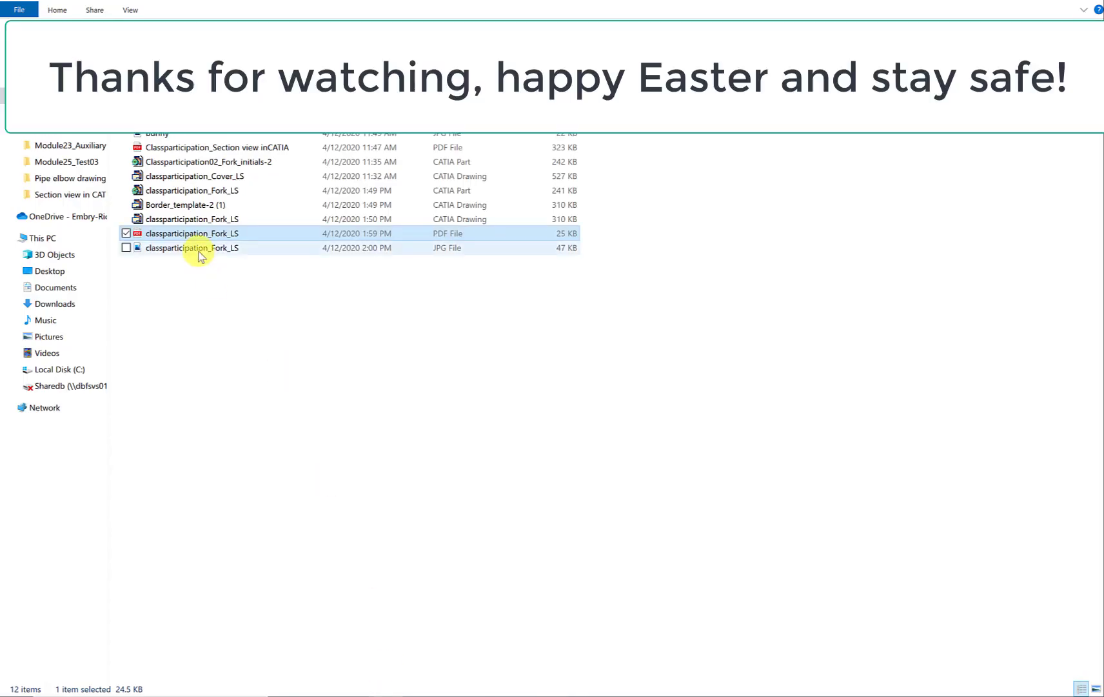
left_click(199, 249)
double_click(199, 250)
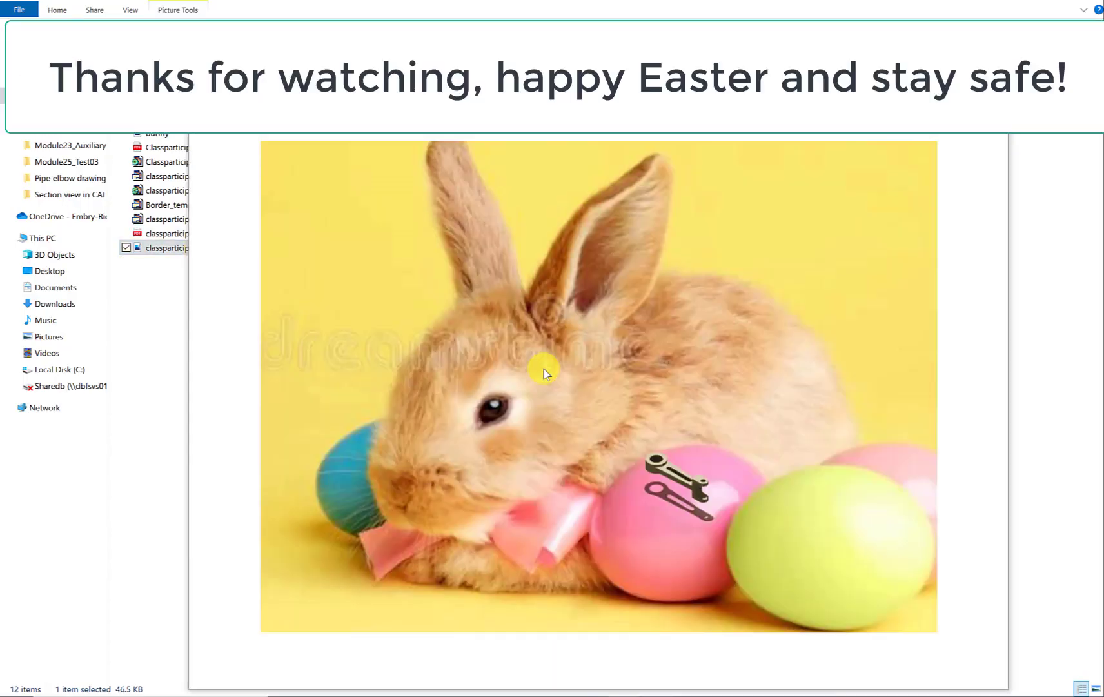